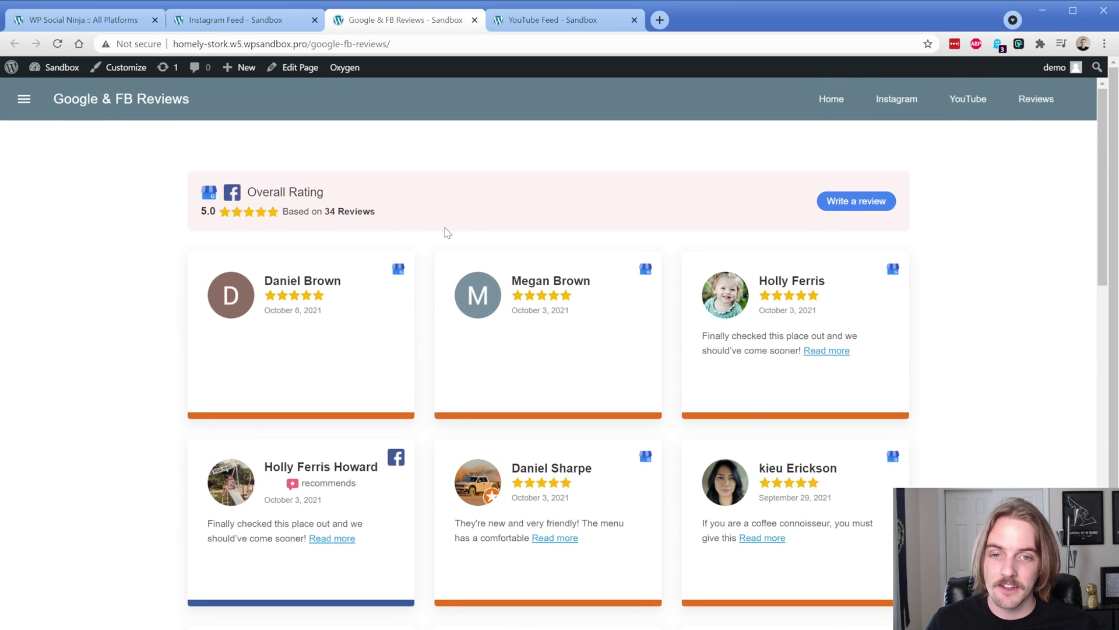
# Step: Look over the published Instagram feed page and inspect the caption overlays on its first three posts
pyautogui.click(248, 24)
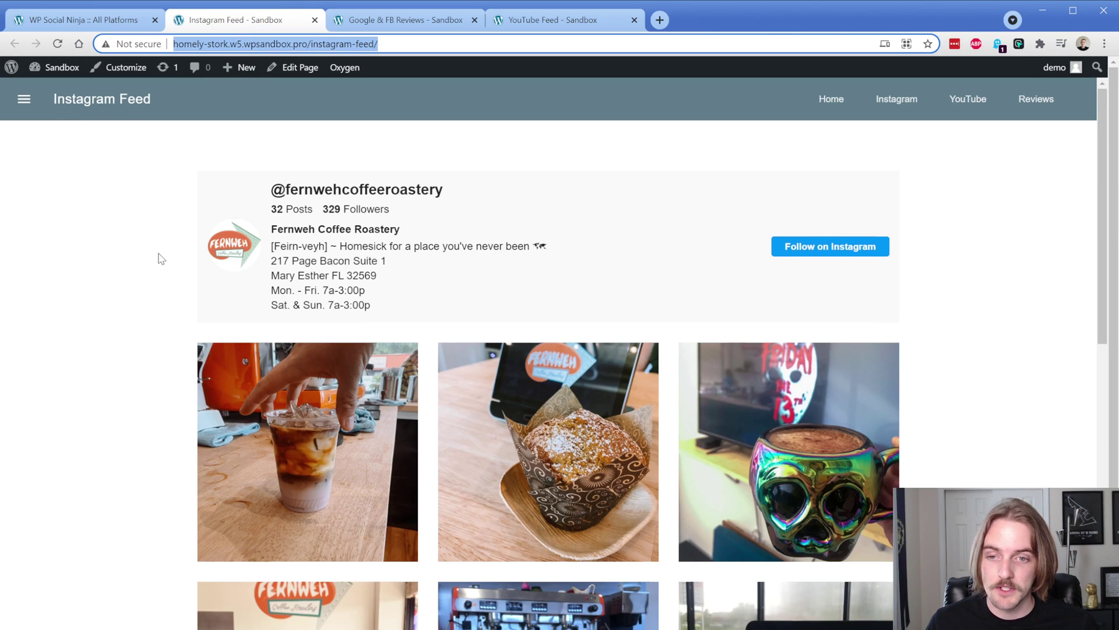
pyautogui.scroll(-1, 162, 259)
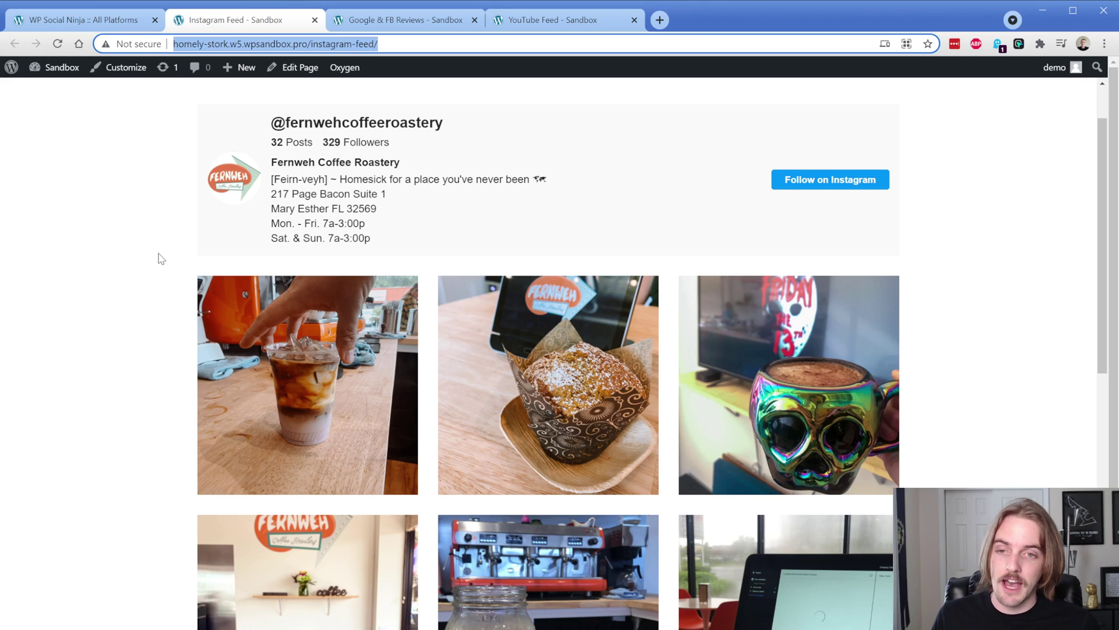
pyautogui.moveTo(295, 412)
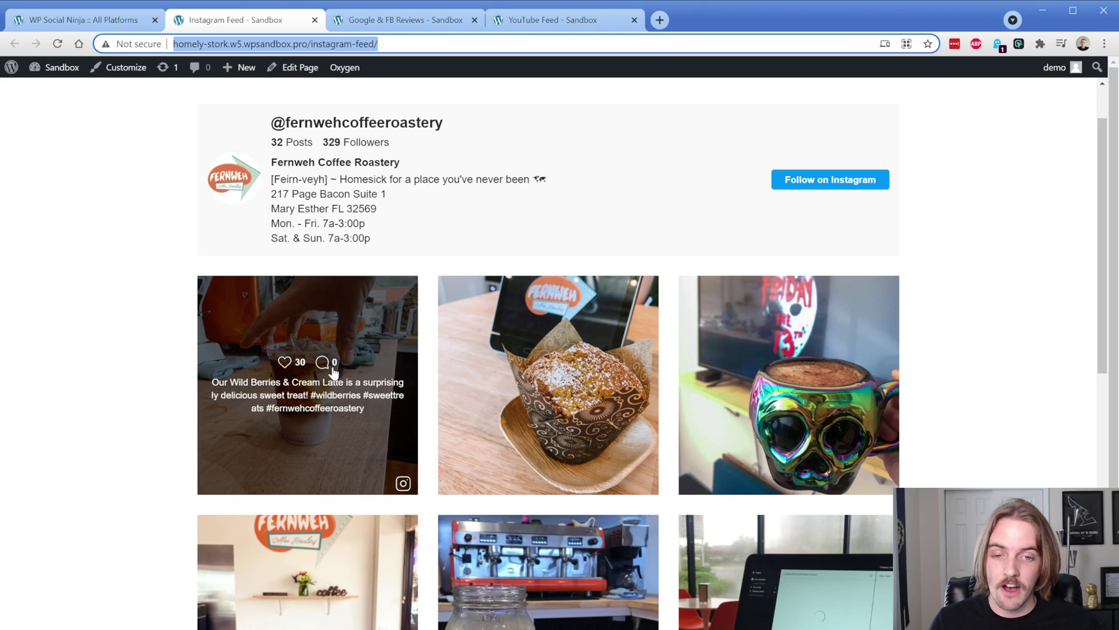
pyautogui.moveTo(539, 370)
pyautogui.moveTo(757, 379)
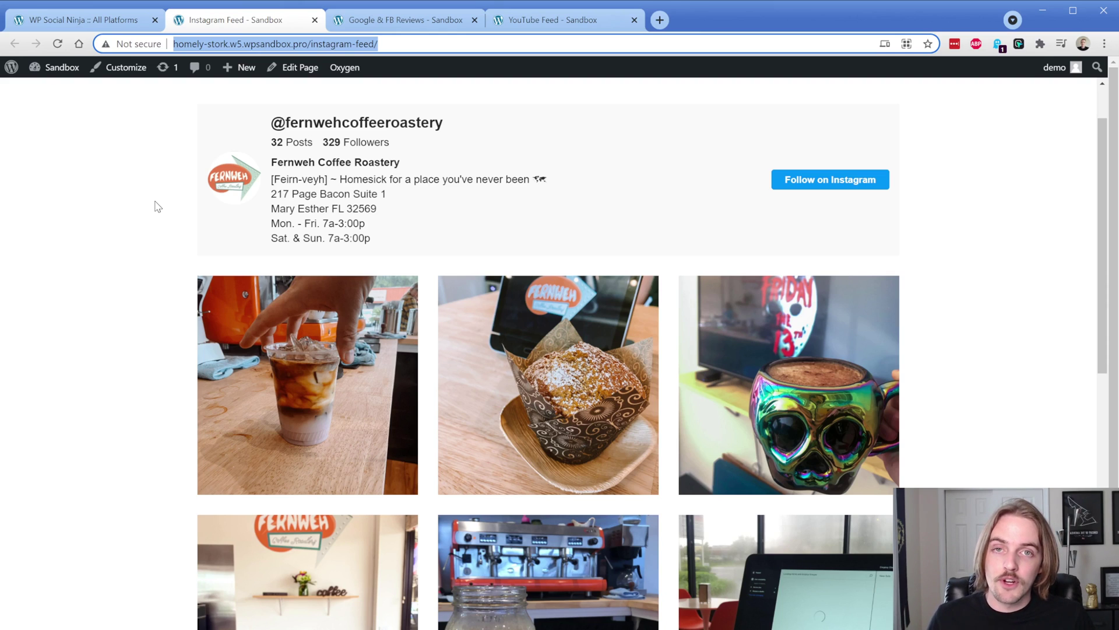
# Step: Switch to the WP Social Ninja admin page and look through the list of all imported reviews
pyautogui.click(111, 23)
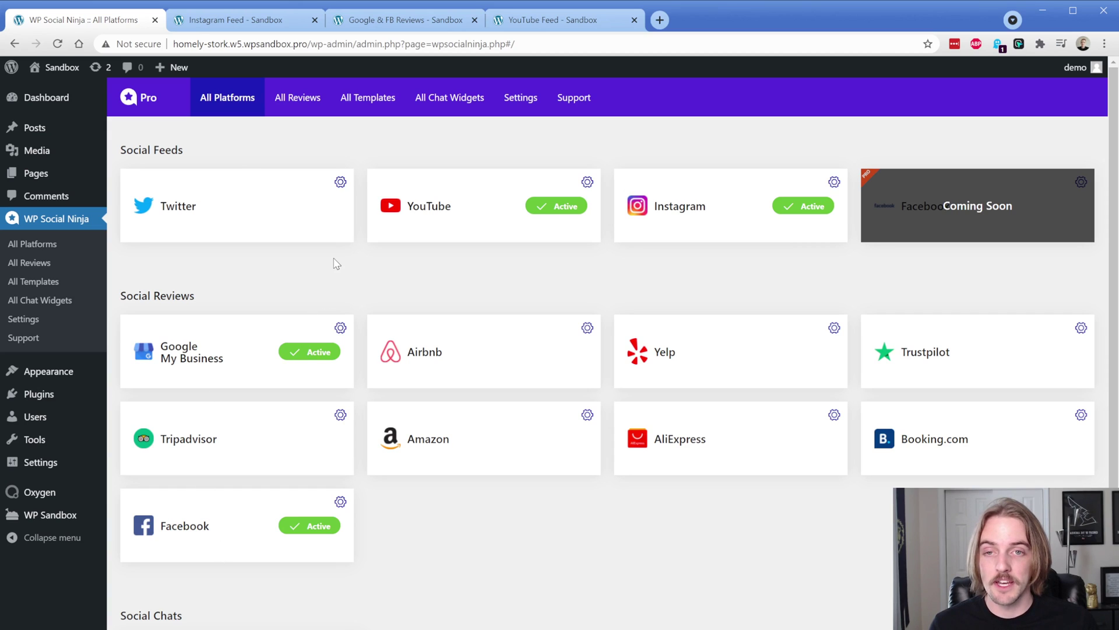
pyautogui.click(301, 102)
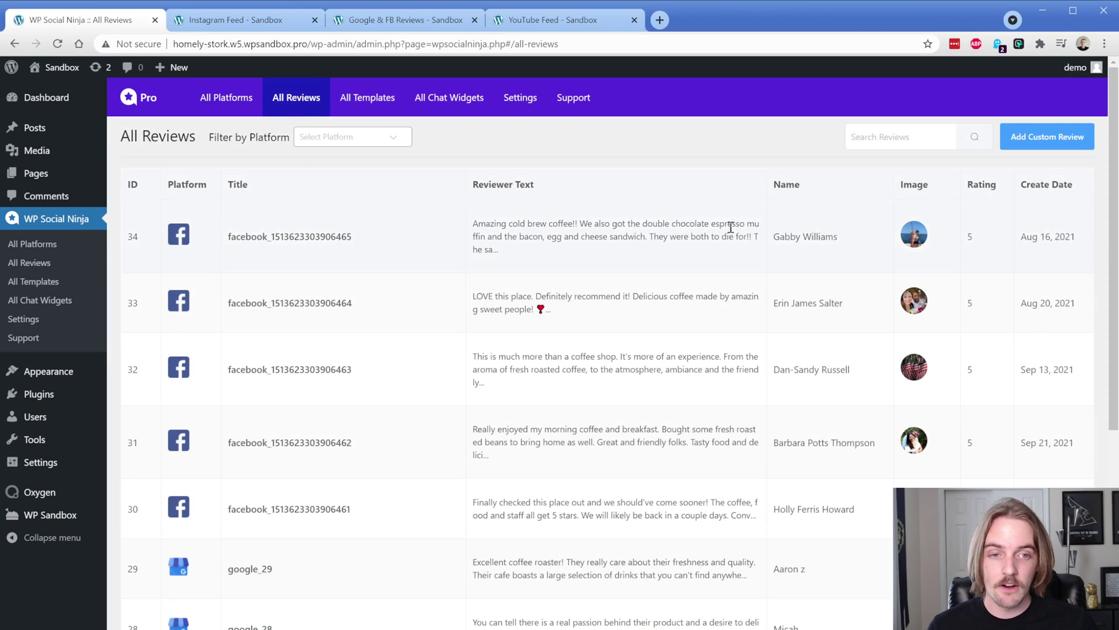
pyautogui.scroll(-5, 725, 379)
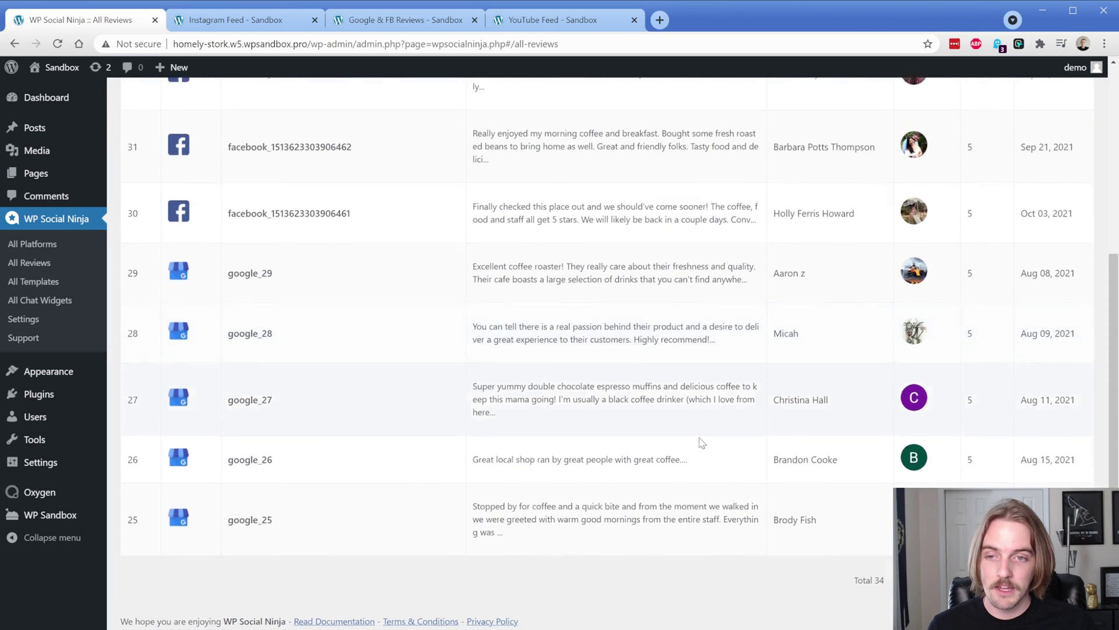
pyautogui.scroll(5, 703, 434)
# Step: Examine the fields of the Add Custom Review form and close it without saving
pyautogui.click(1044, 140)
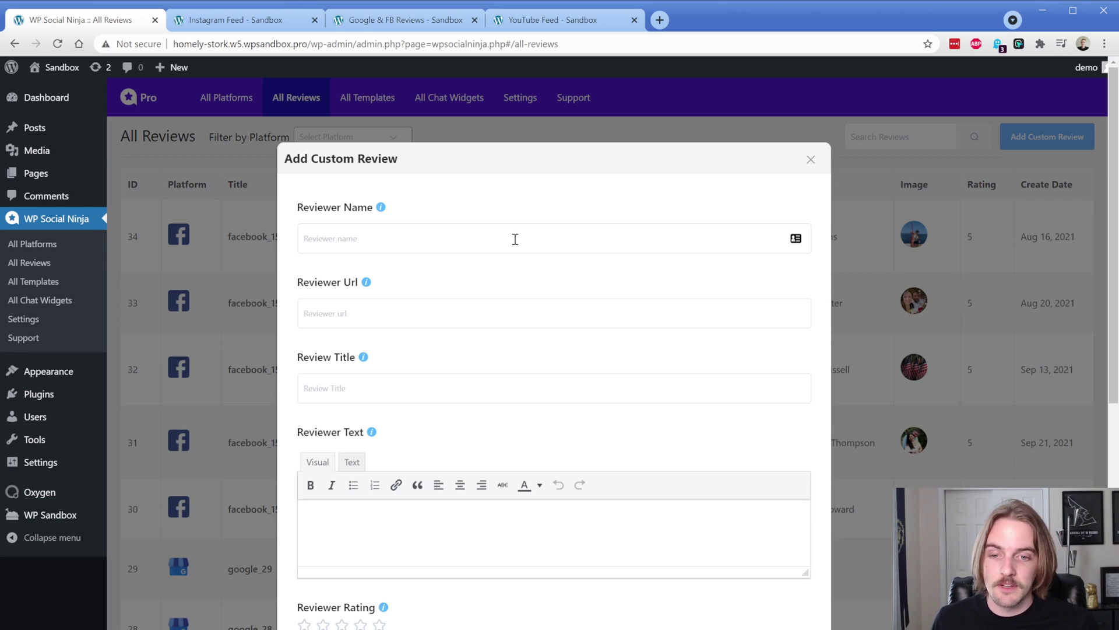
pyautogui.scroll(-6, 515, 239)
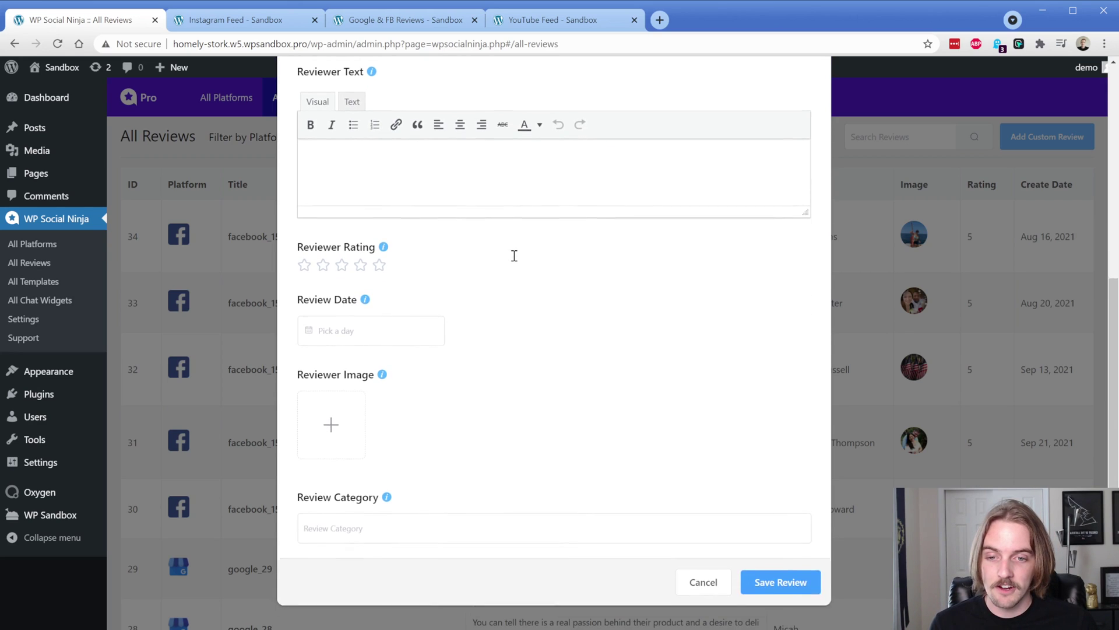
pyautogui.scroll(6, 545, 364)
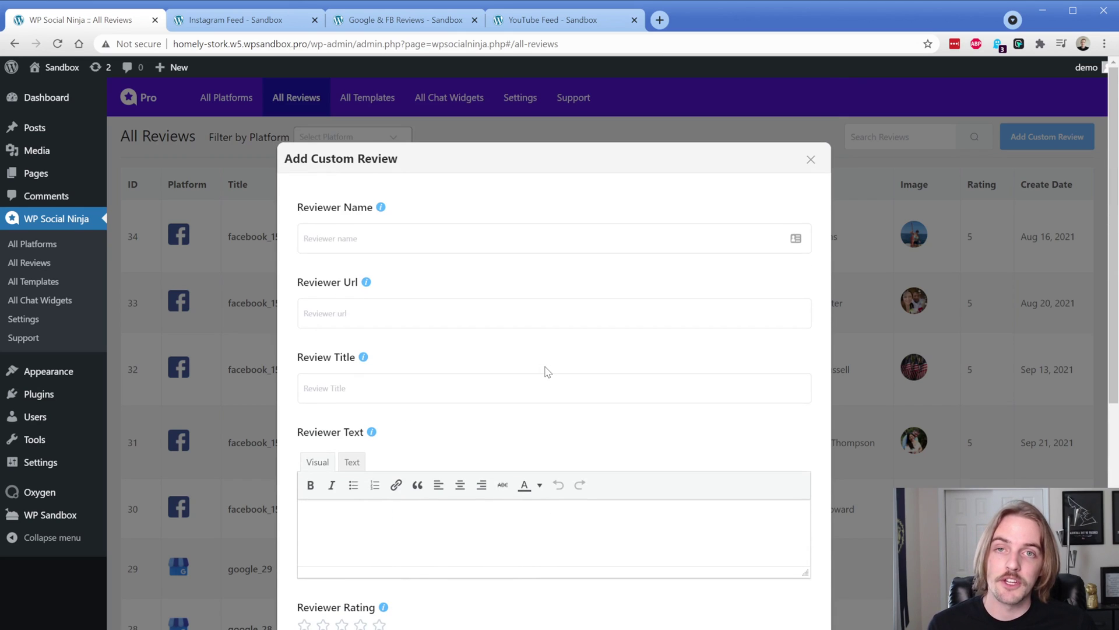
pyautogui.click(811, 159)
# Step: Copy the Instagram template's shortcode from the templates list and check the published Instagram feed page
pyautogui.click(358, 111)
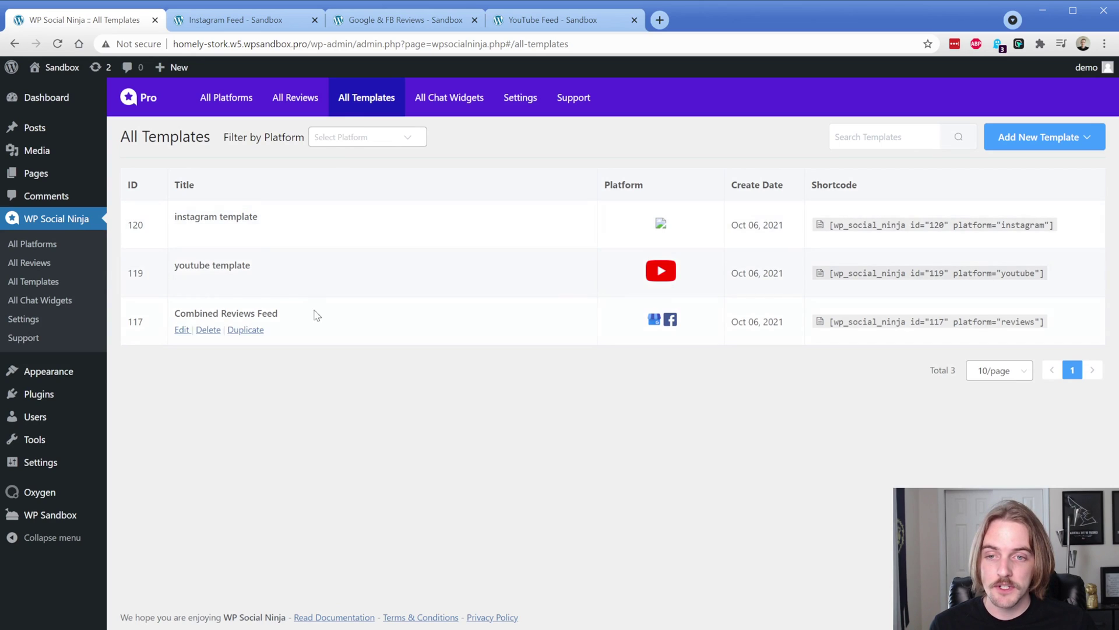
pyautogui.click(856, 228)
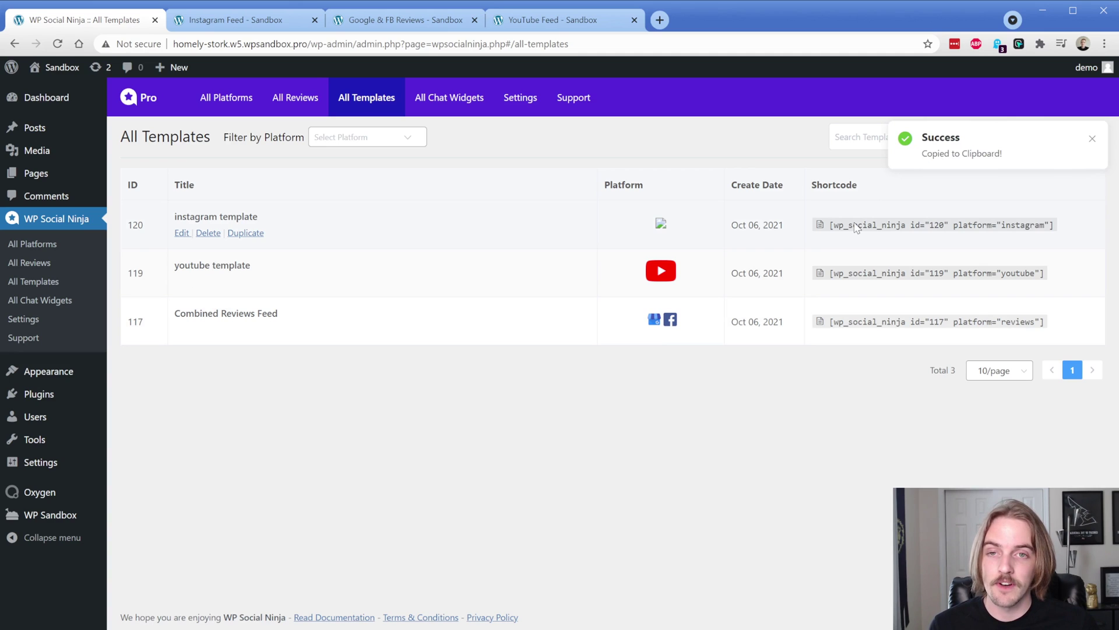
pyautogui.click(262, 21)
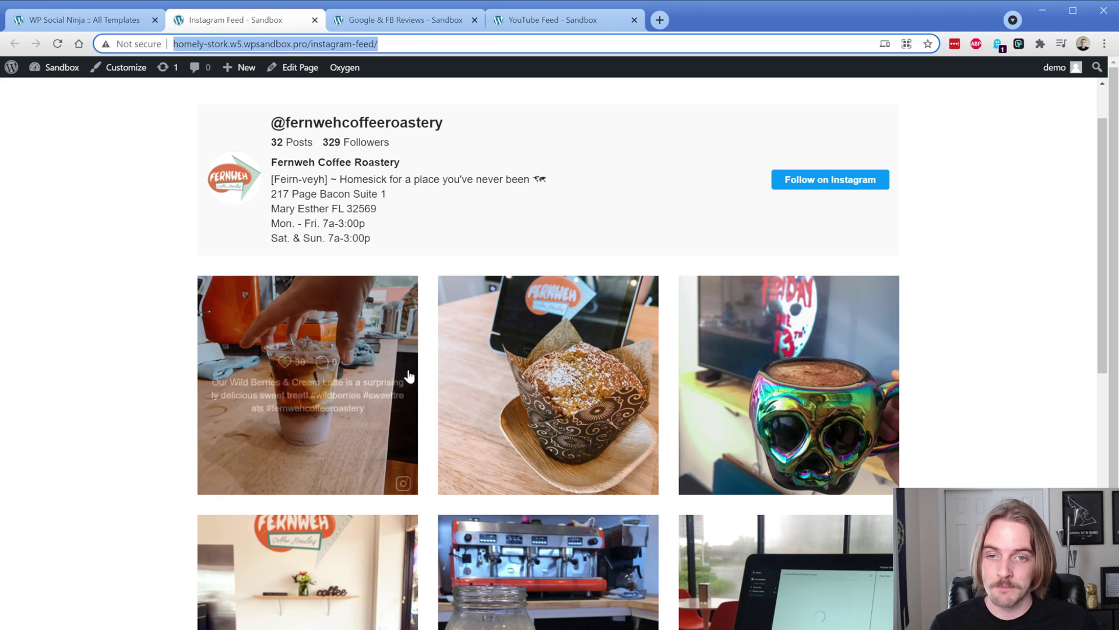
pyautogui.scroll(2, 411, 196)
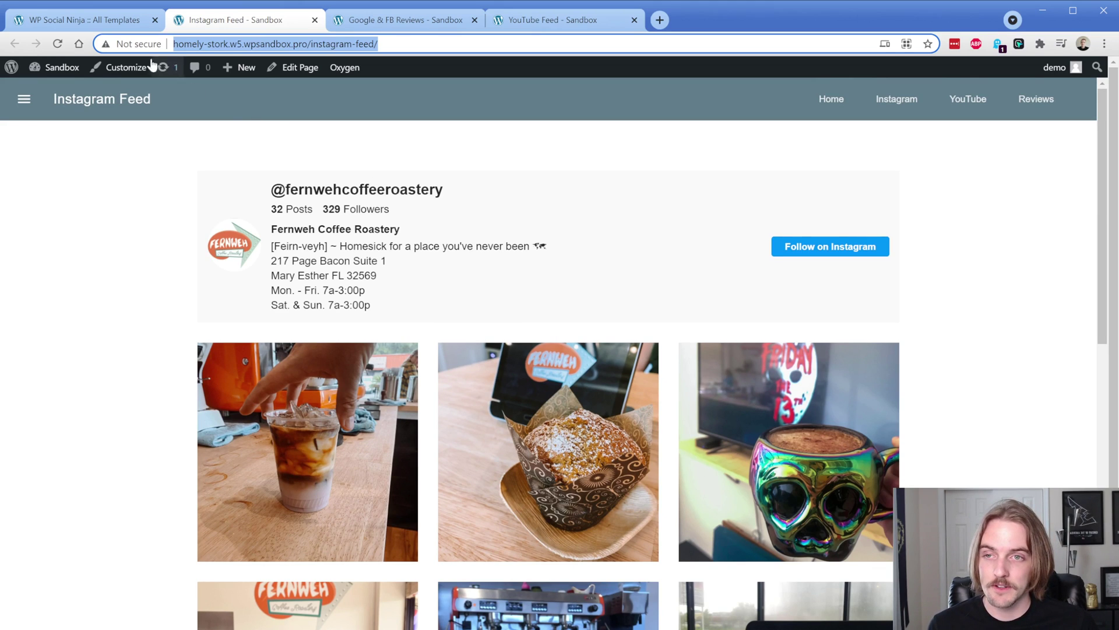
pyautogui.click(120, 22)
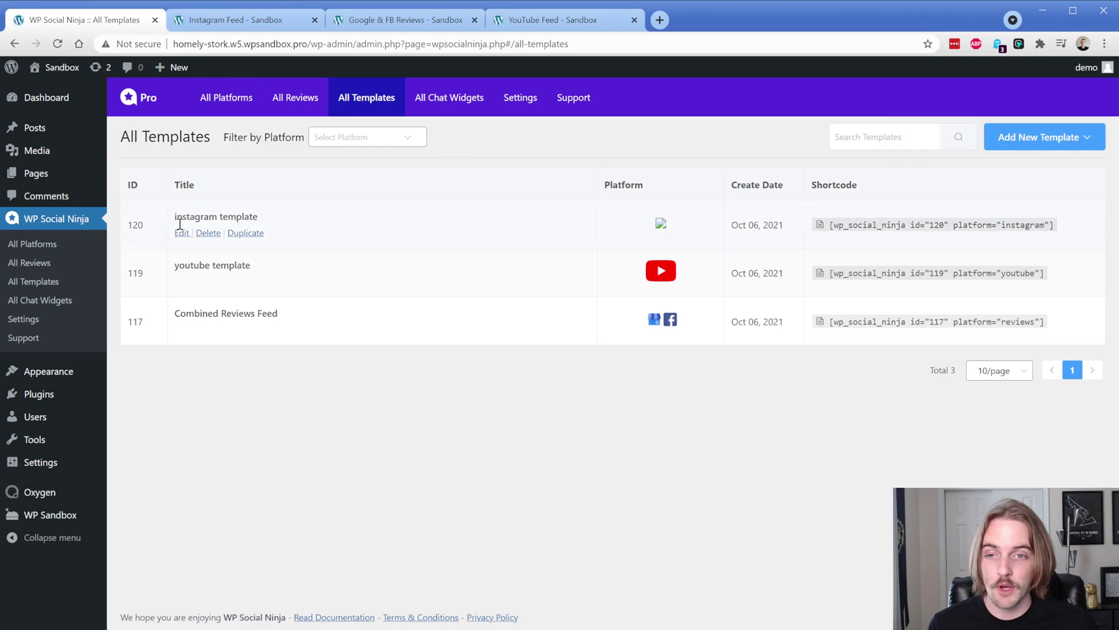
# Step: Open the Instagram template for editing and rename it as "Instagram Feed"
pyautogui.click(176, 234)
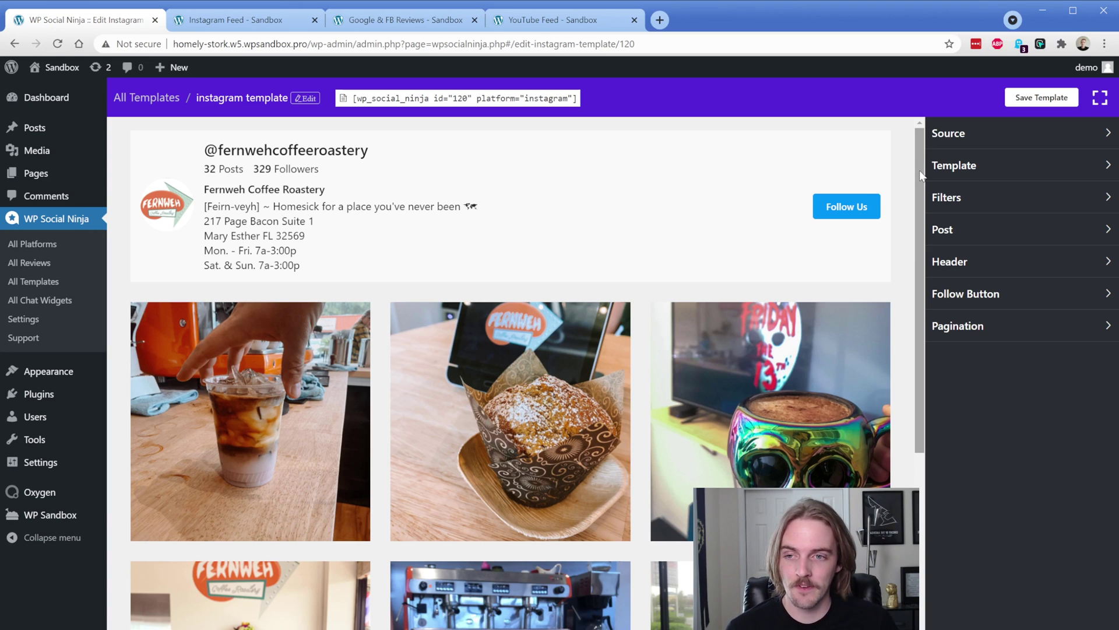
pyautogui.click(306, 98)
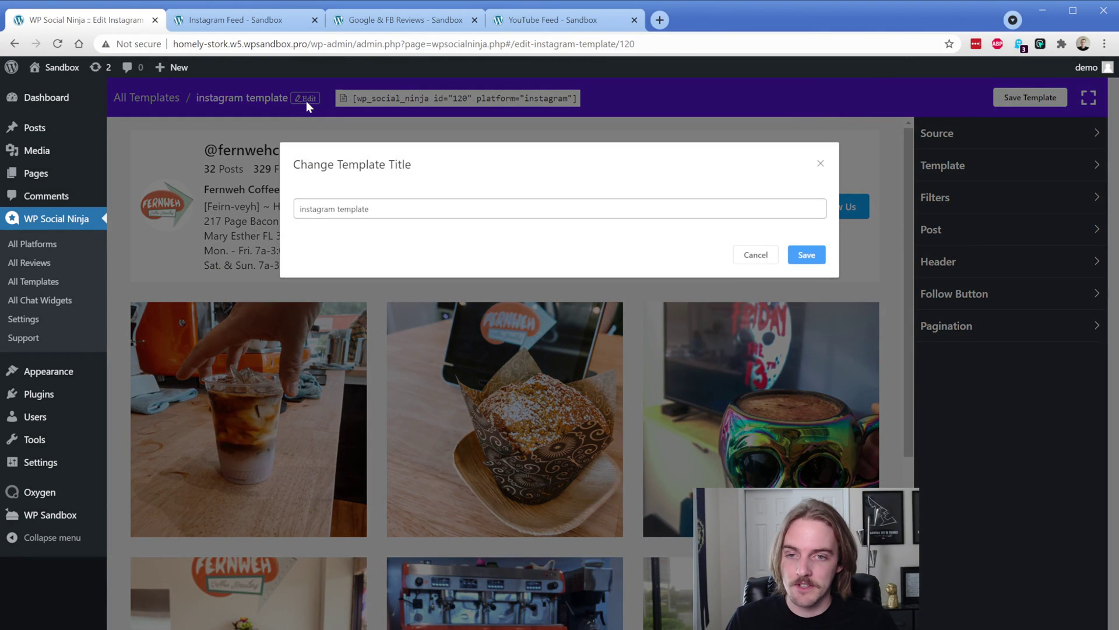
pyautogui.tripleClick(396, 201)
pyautogui.write('Instagram Feed')
pyautogui.press('Return')
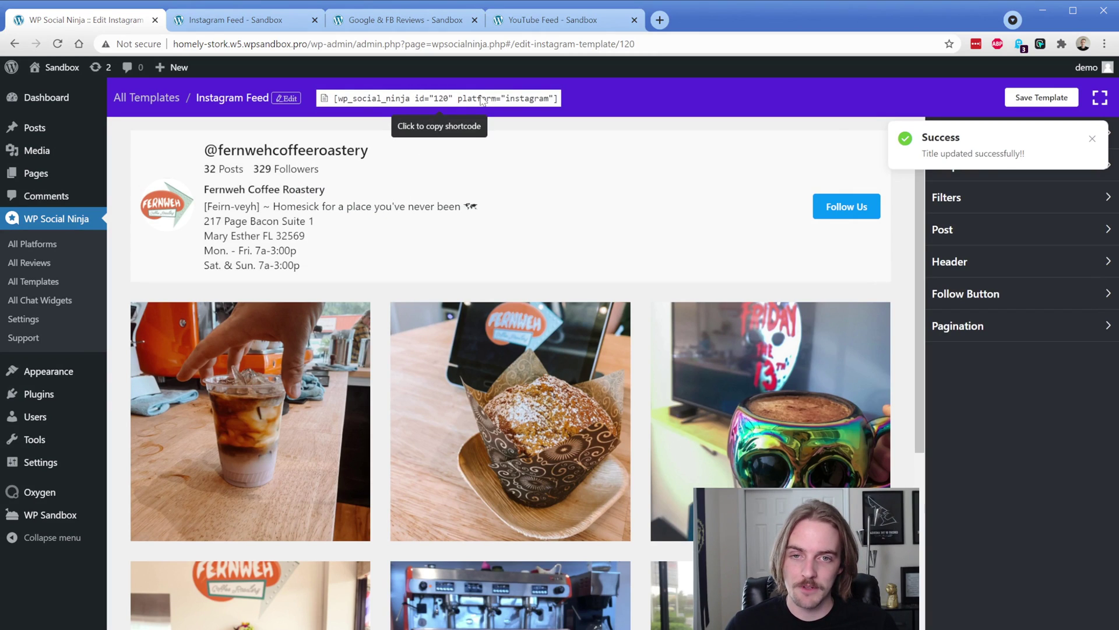
# Step: Review the template's source settings, including the available user accounts
pyautogui.click(993, 133)
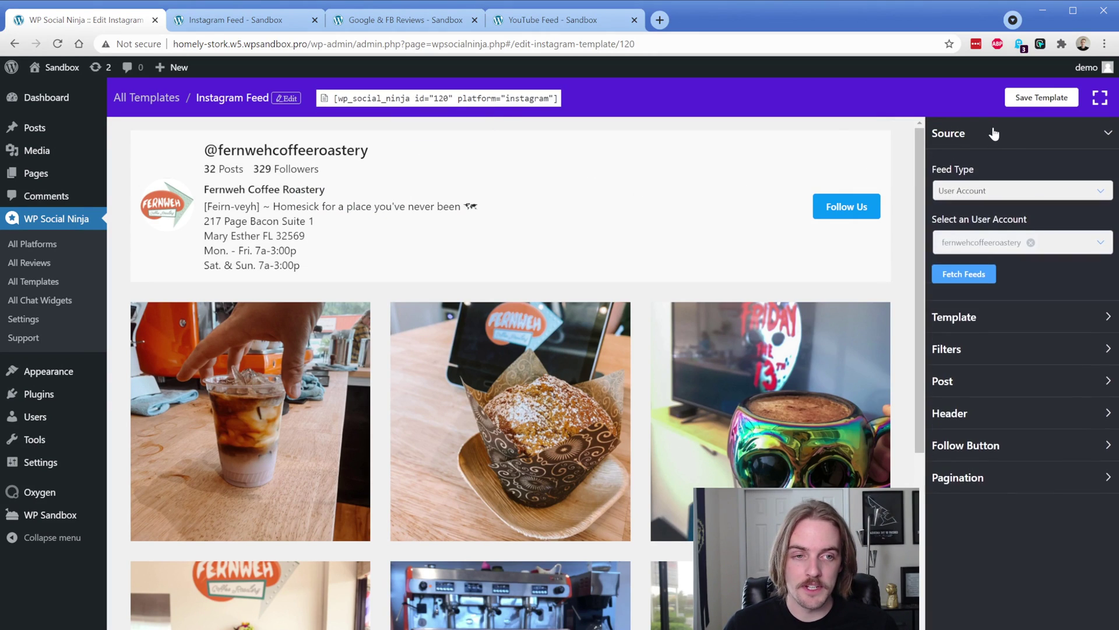
pyautogui.click(995, 241)
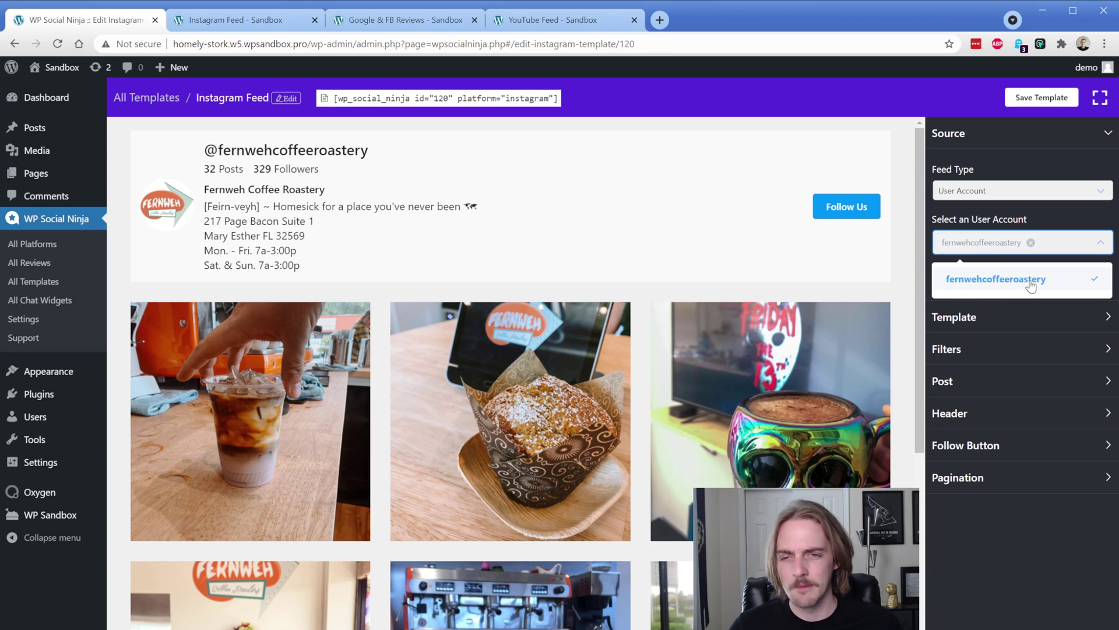
pyautogui.click(992, 208)
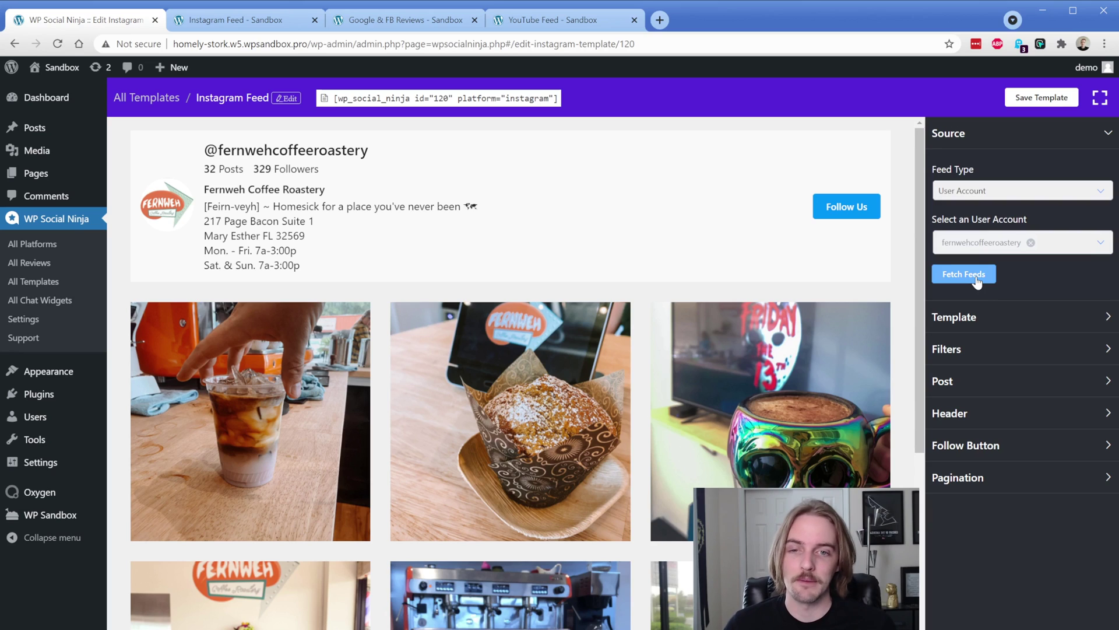
# Step: Preview Template 2 for the Instagram feed and switch back to Template 1
pyautogui.click(973, 317)
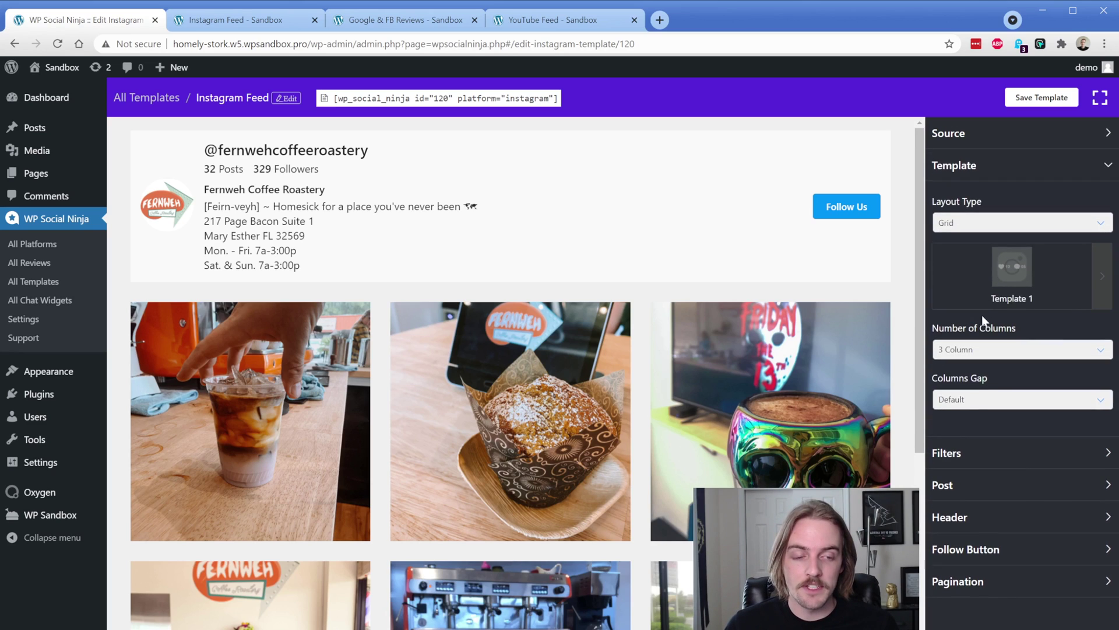
pyautogui.click(1100, 277)
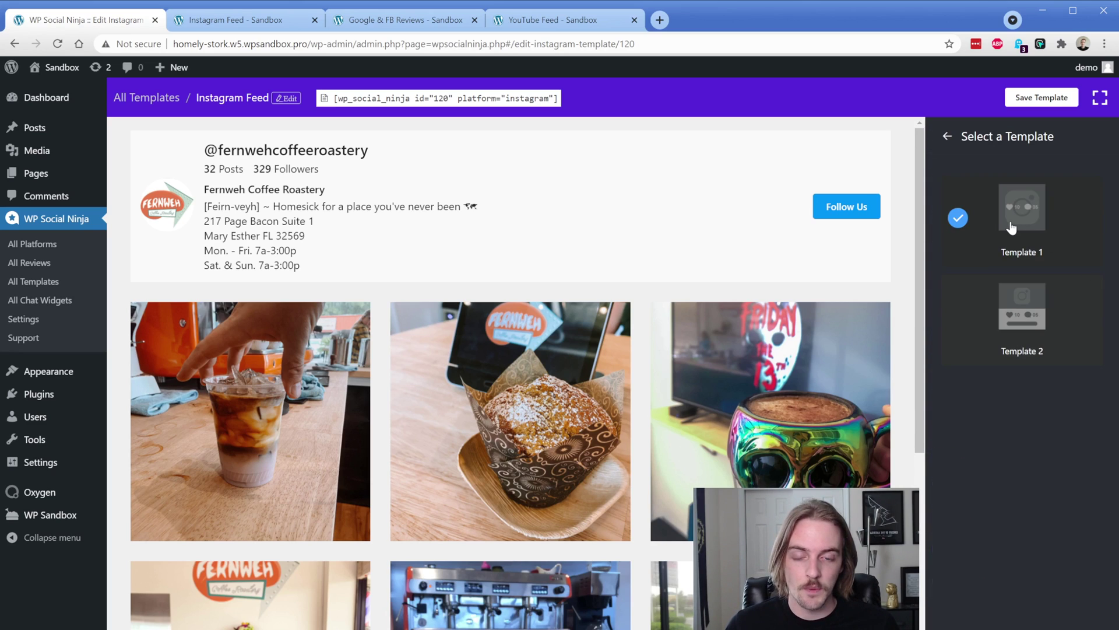
pyautogui.click(1022, 312)
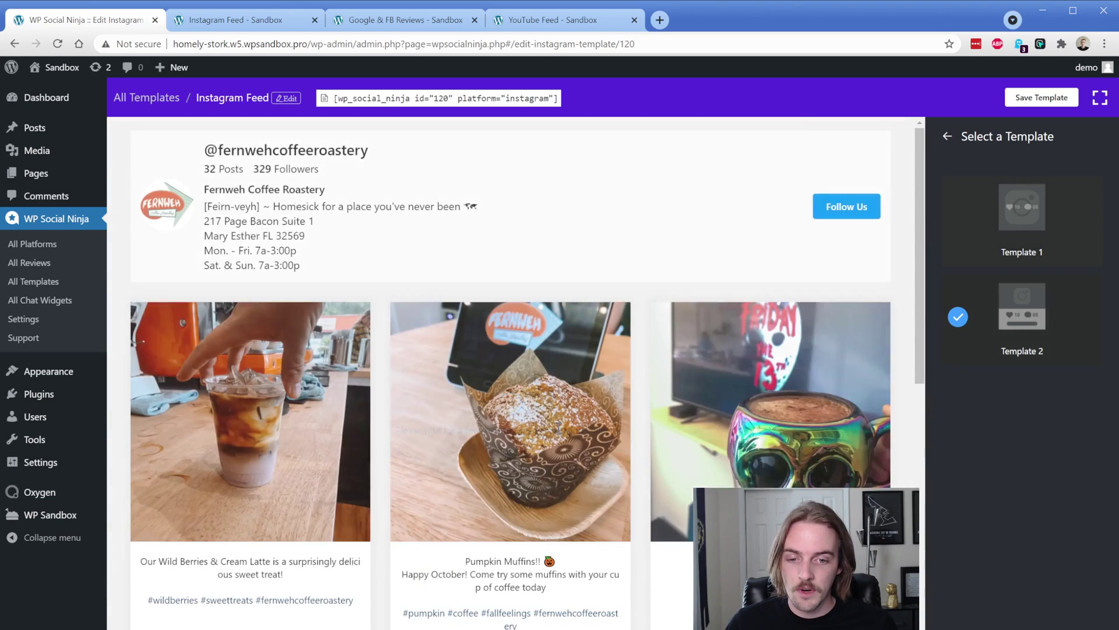
pyautogui.scroll(-1, 558, 434)
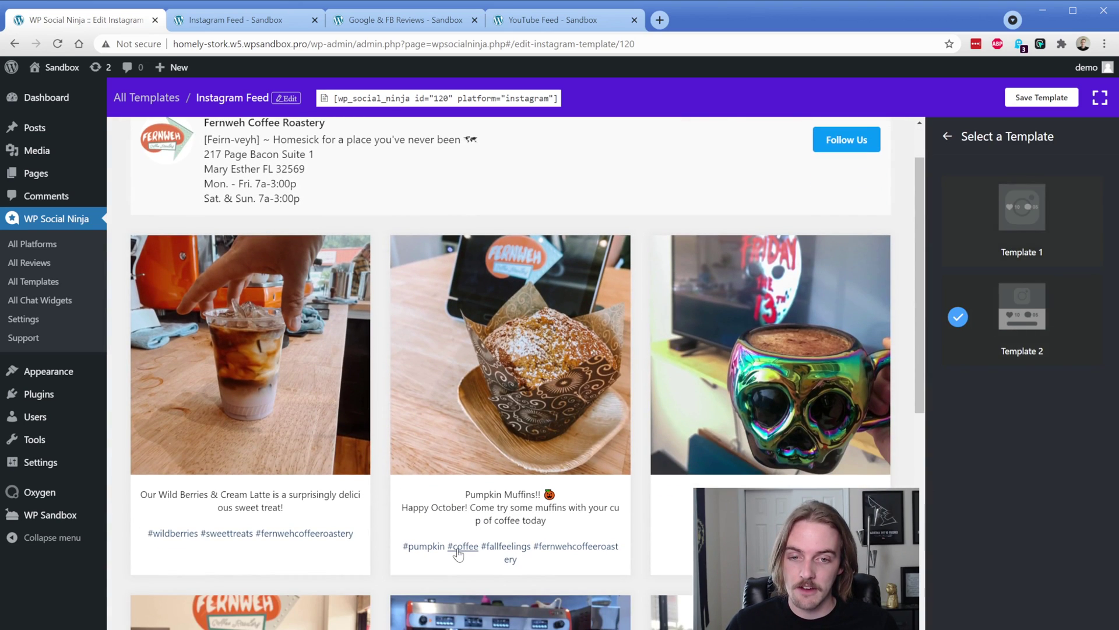
pyautogui.click(1017, 211)
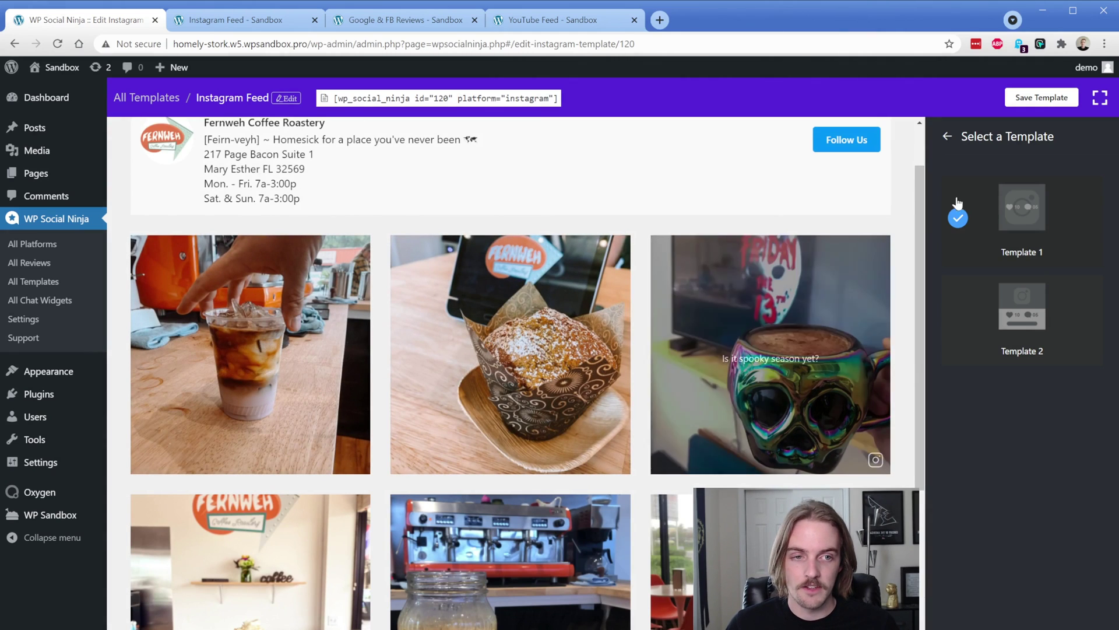
pyautogui.click(946, 140)
# Step: Review the feed's filter options, turn on the likes and comments counts for posts, and check the post overlays
pyautogui.click(968, 454)
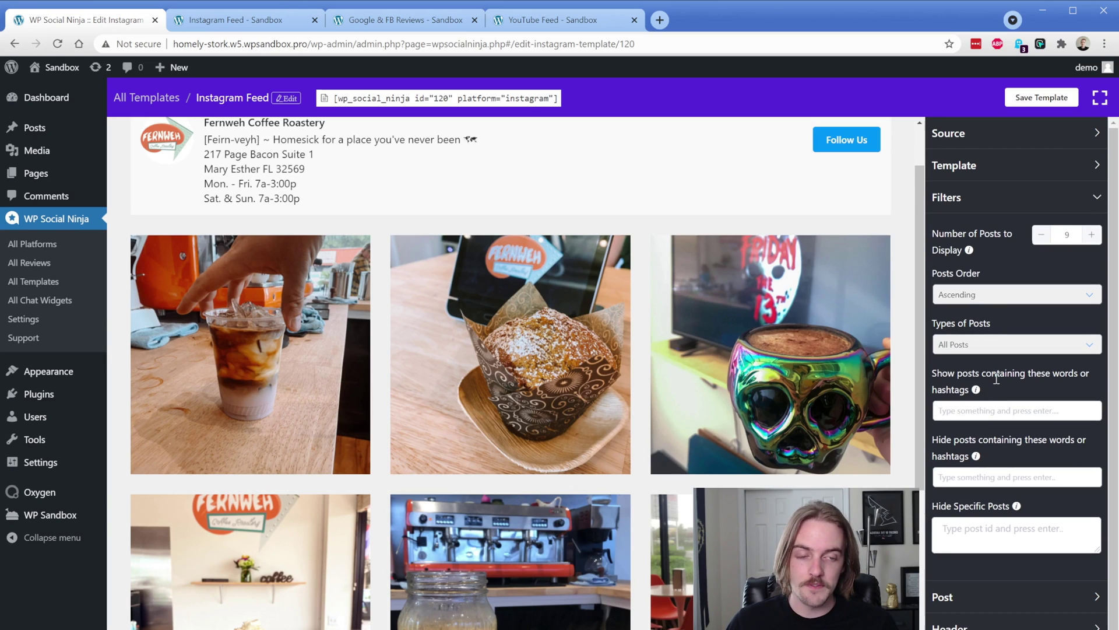
pyautogui.scroll(-1, 997, 379)
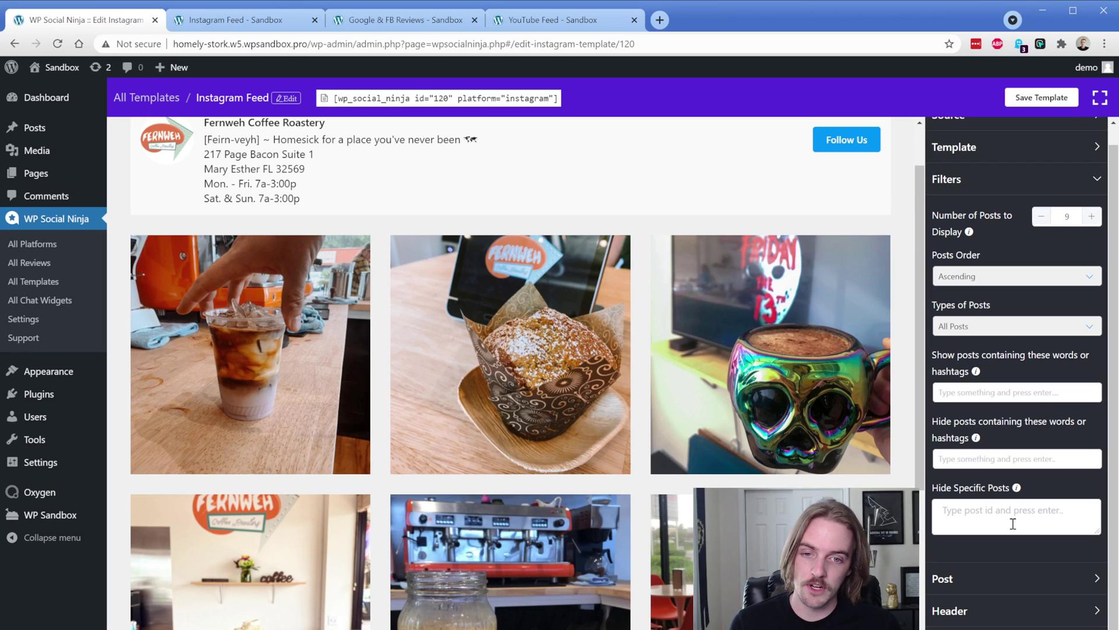
pyautogui.click(971, 579)
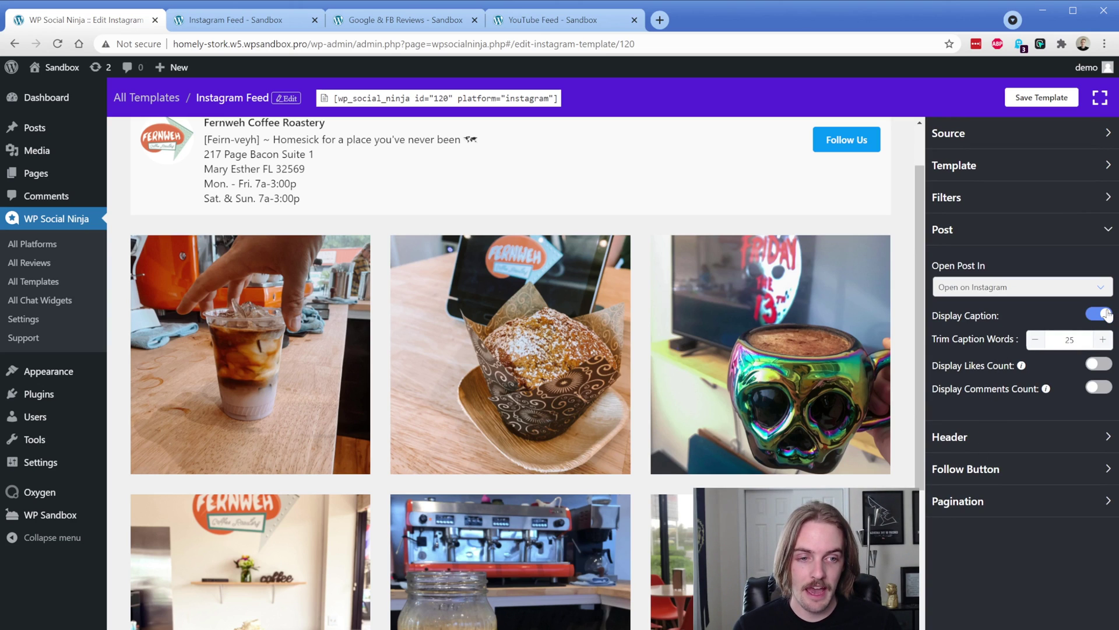
pyautogui.click(1099, 365)
pyautogui.click(1099, 387)
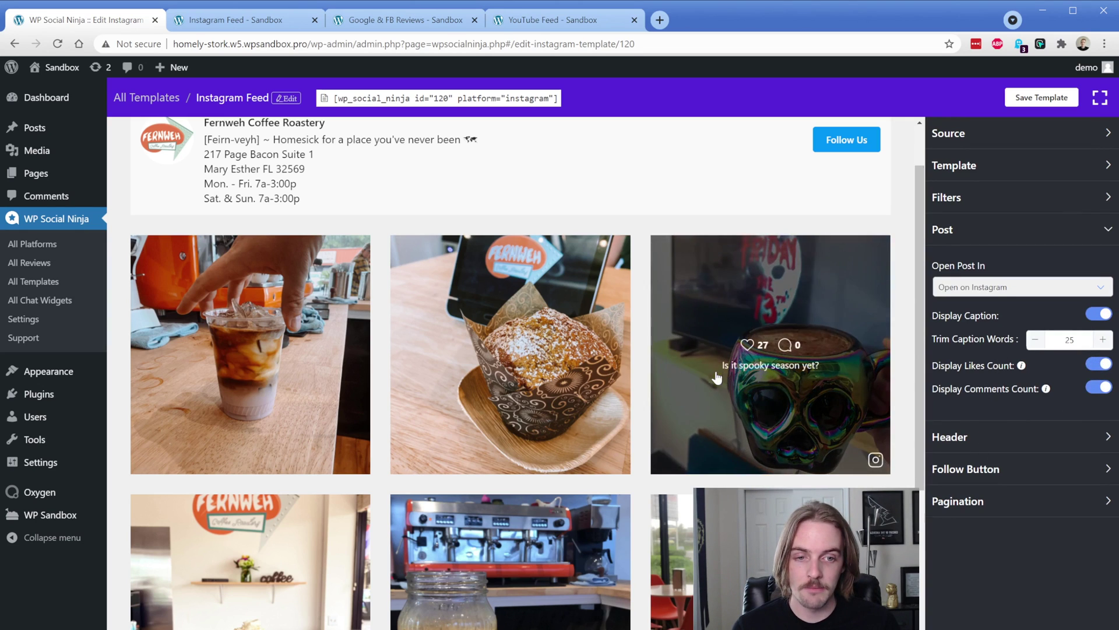
pyautogui.moveTo(505, 362)
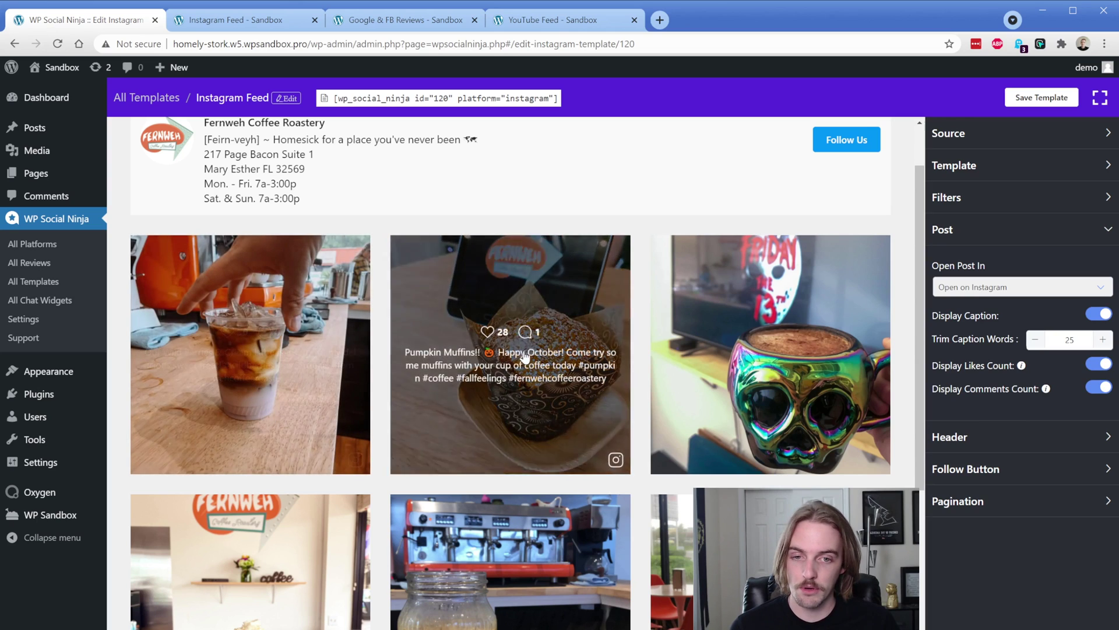
pyautogui.moveTo(780, 347)
pyautogui.moveTo(290, 345)
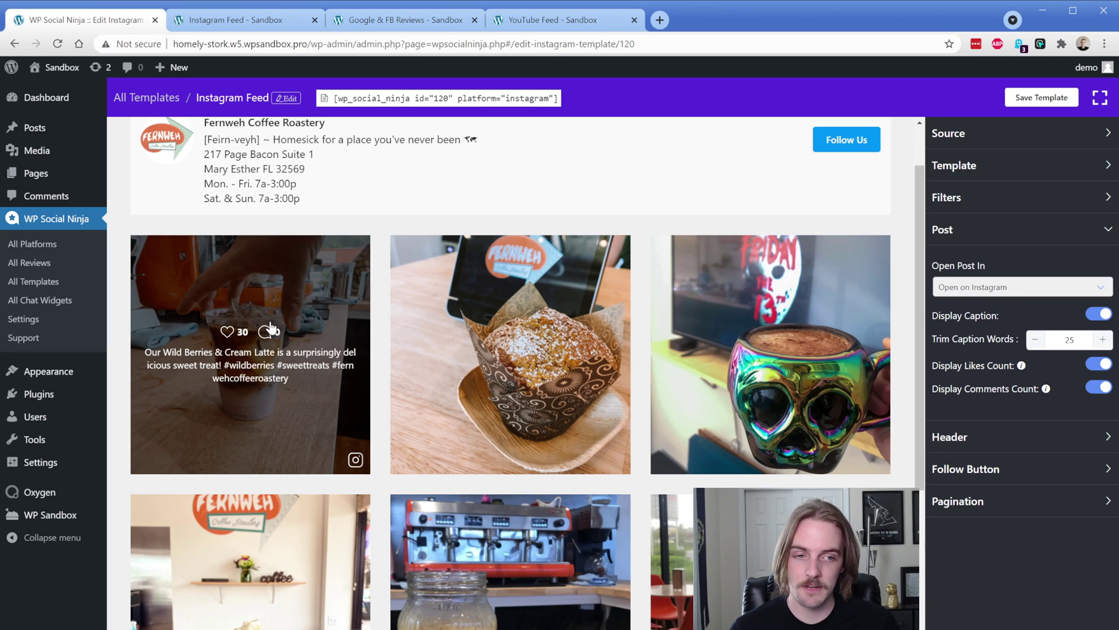
# Step: Preview the Instagram feed grid with four columns and with two columns, and set it back to three columns
pyautogui.click(984, 167)
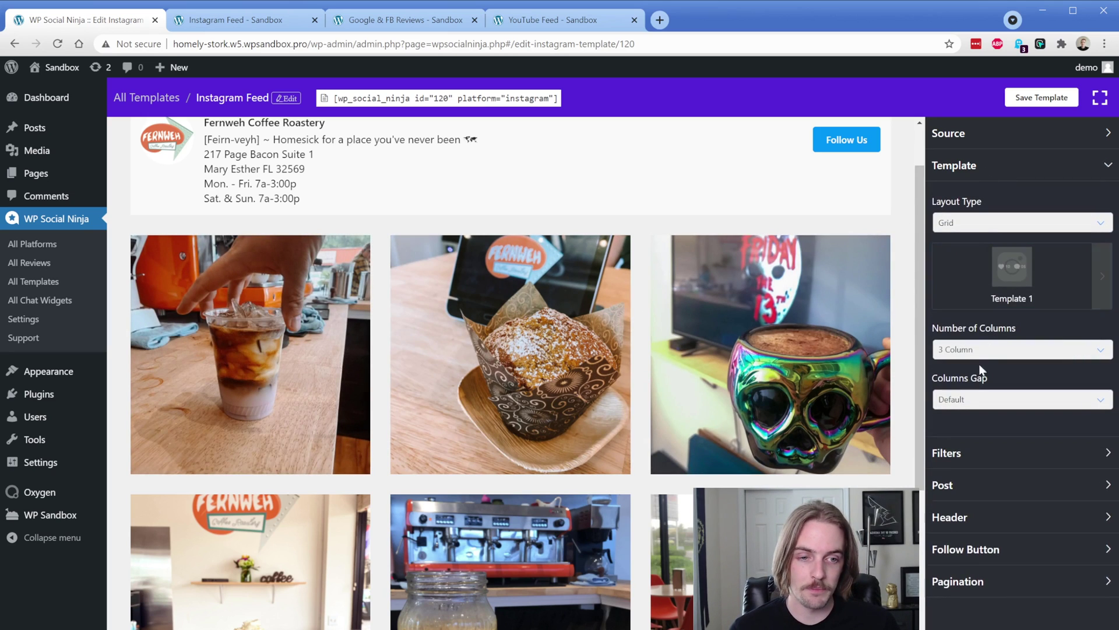
pyautogui.click(966, 357)
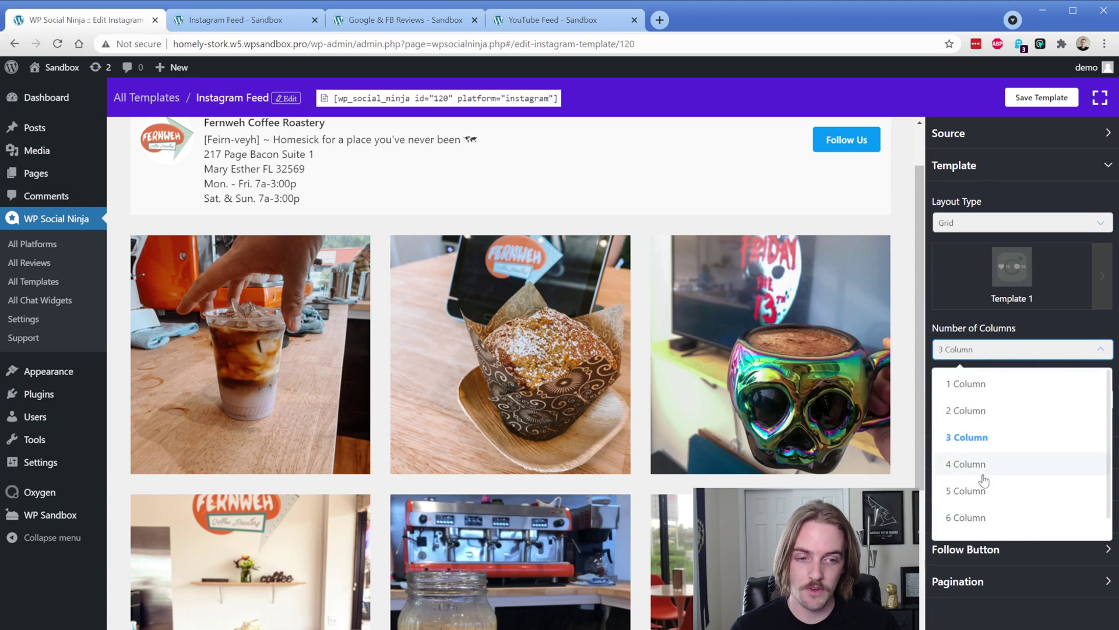
pyautogui.click(971, 465)
pyautogui.click(985, 357)
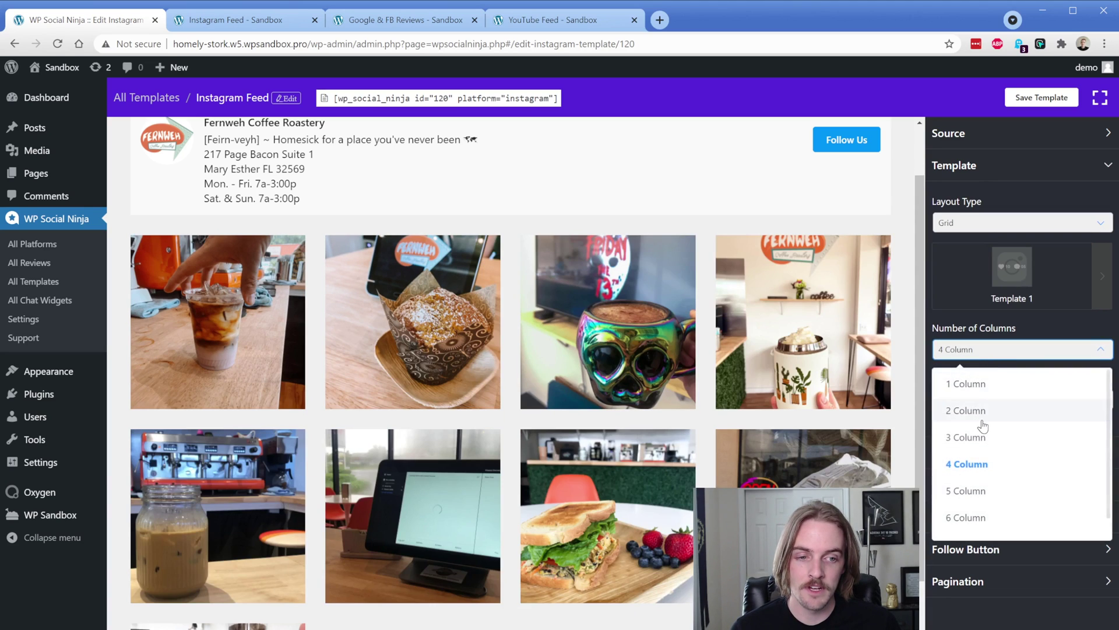
pyautogui.click(982, 416)
pyautogui.click(984, 353)
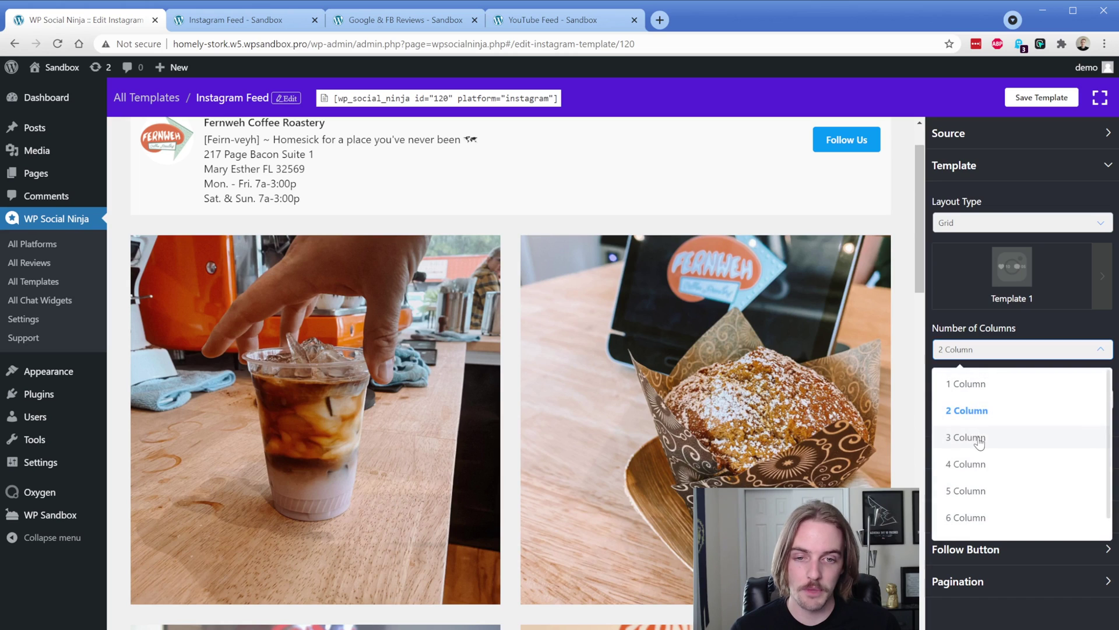
pyautogui.click(980, 438)
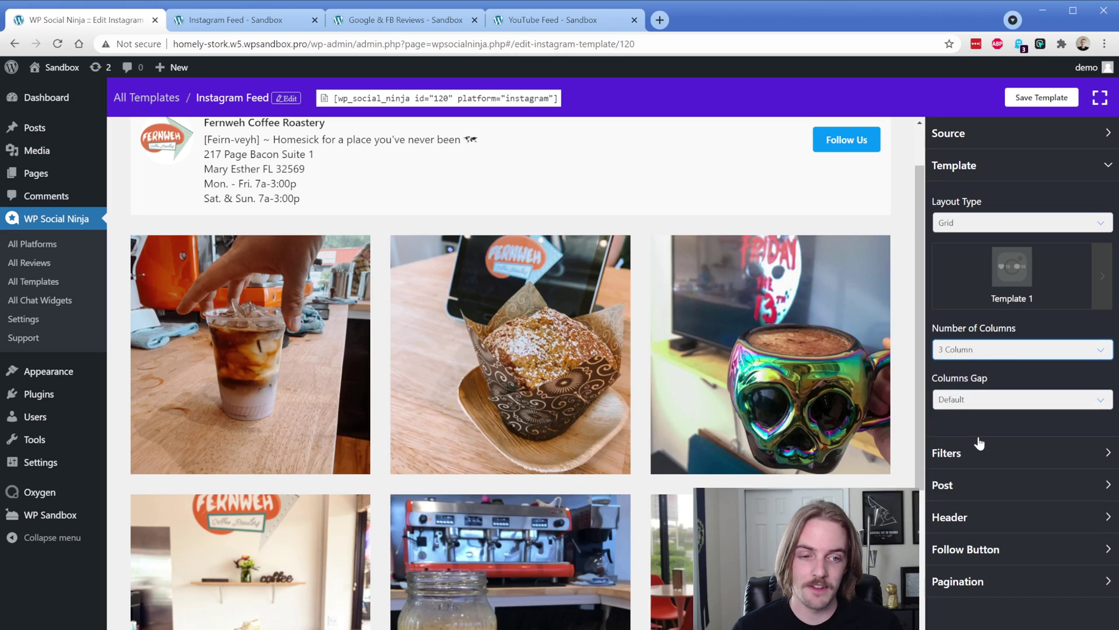
# Step: Toggle the feed header off and back on, and hide the bio text and full name in it
pyautogui.click(978, 517)
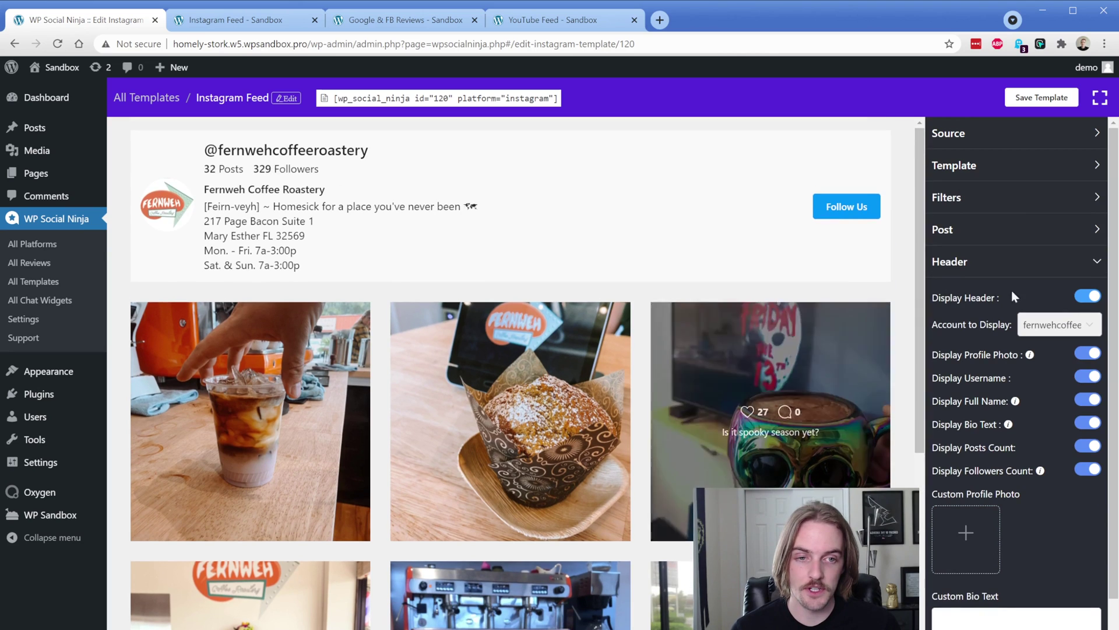
pyautogui.click(1091, 296)
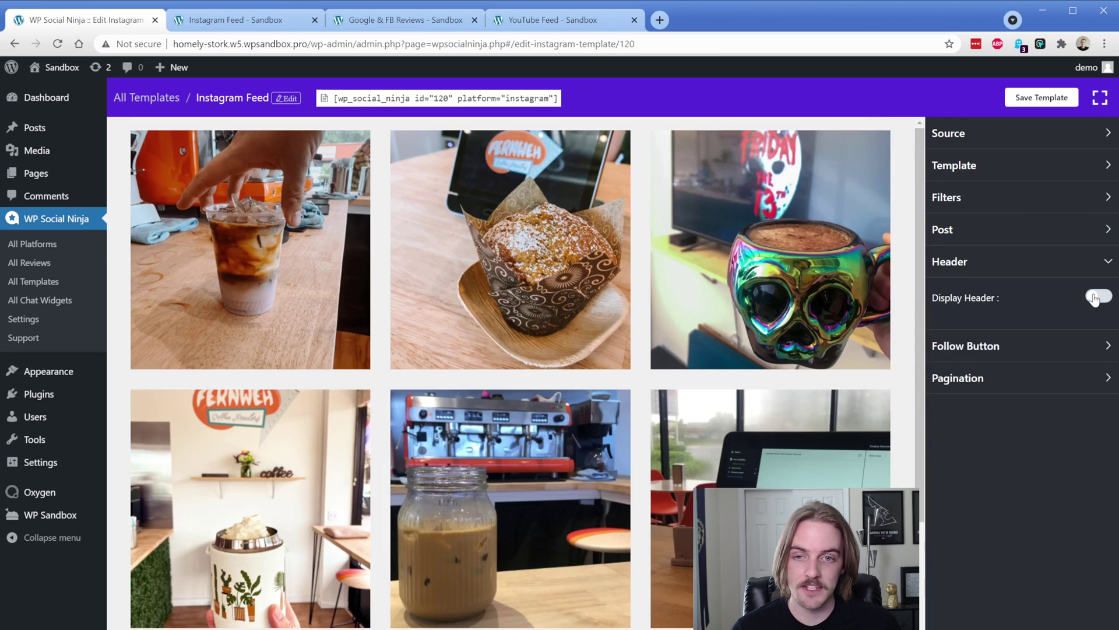
pyautogui.click(1096, 298)
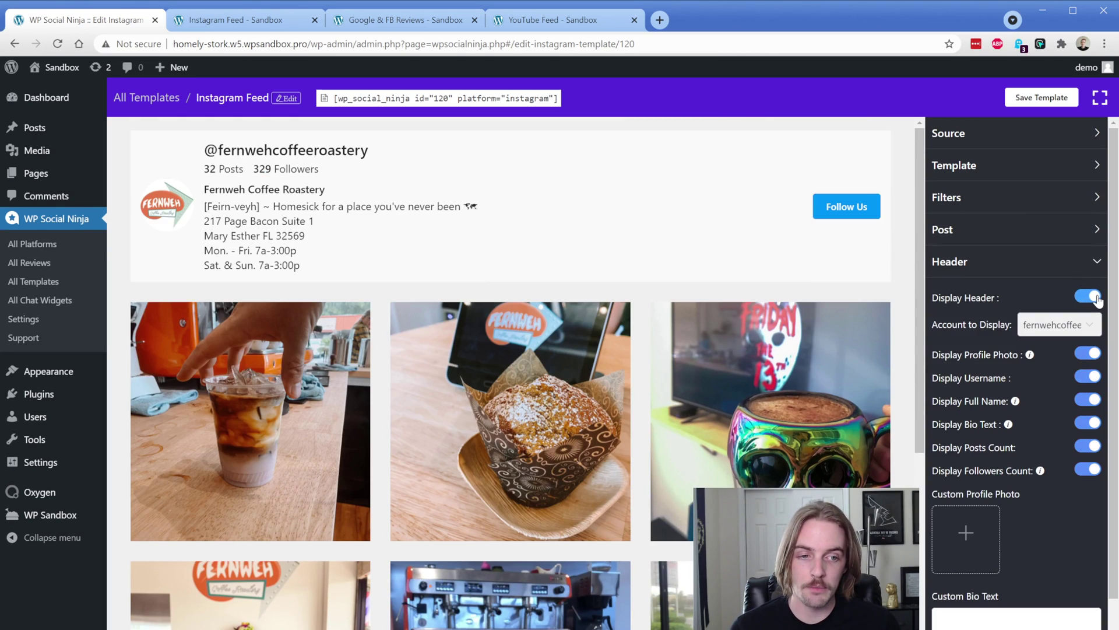
pyautogui.click(1082, 425)
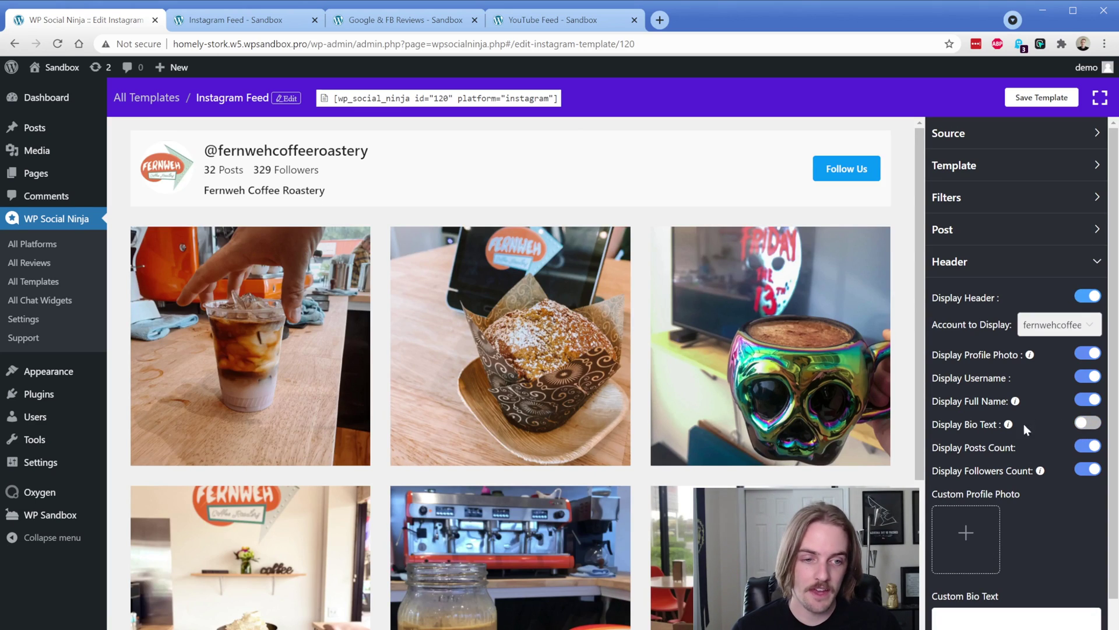
pyautogui.click(1082, 401)
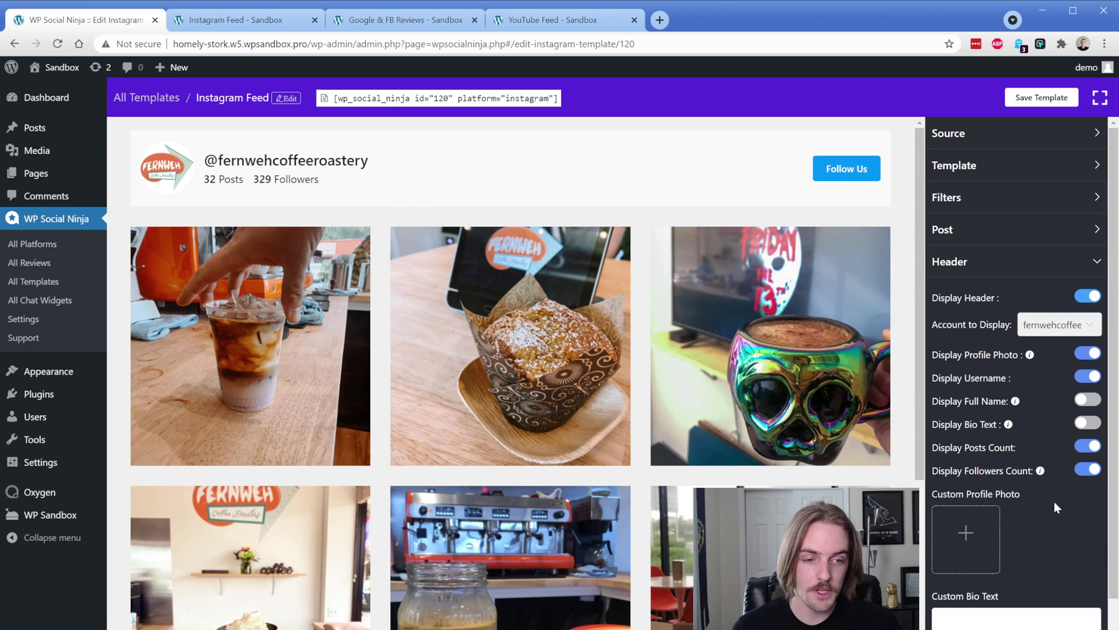
# Step: Set the feed's follow button text to "Follow us on Instagram"
pyautogui.scroll(-2, 1054, 501)
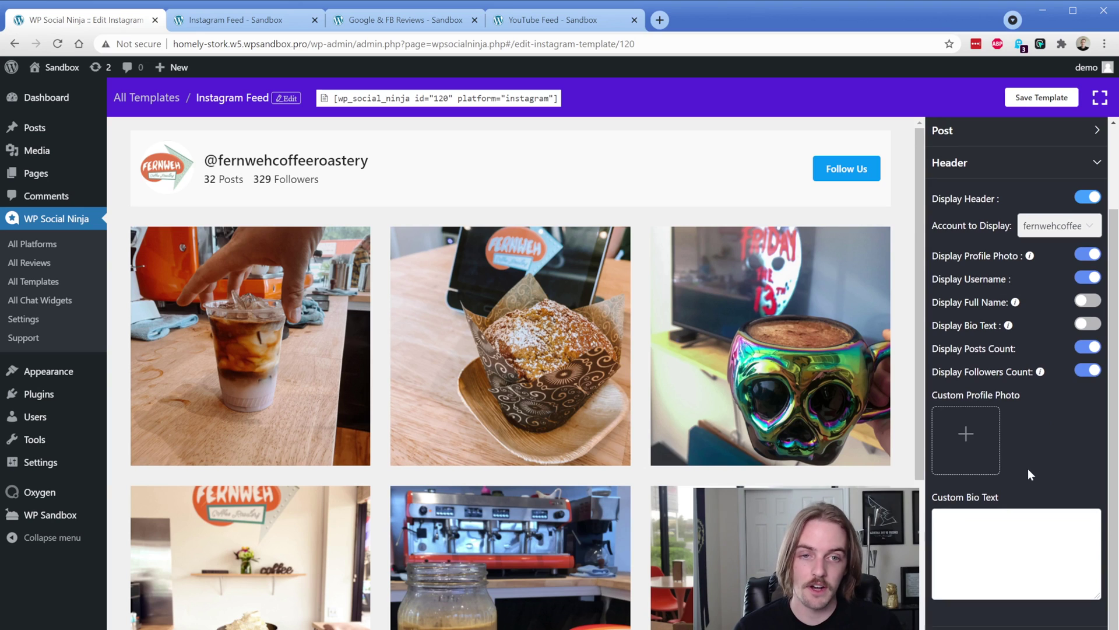
pyautogui.scroll(-2, 1029, 473)
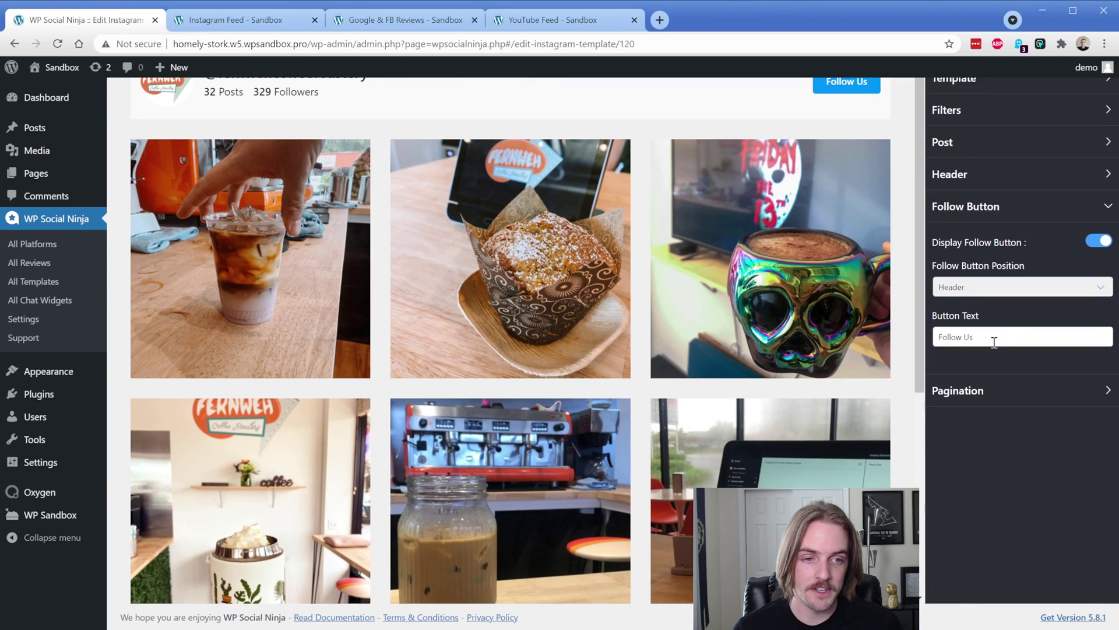
pyautogui.scroll(2, 974, 402)
pyautogui.tripleClick(1000, 420)
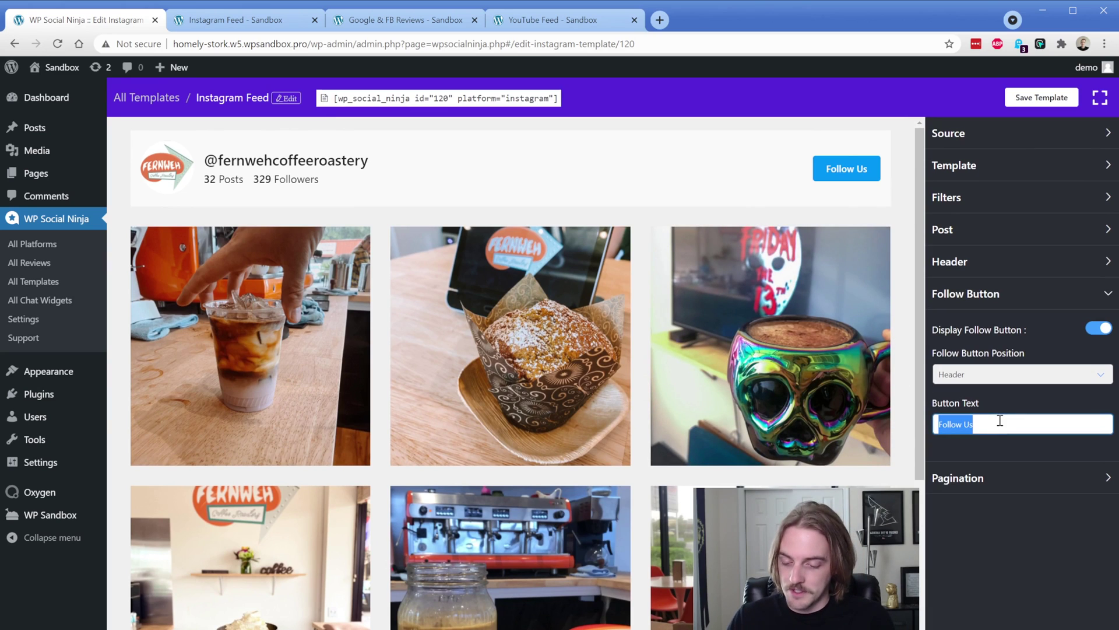
pyautogui.write('Follow us on Instagram')
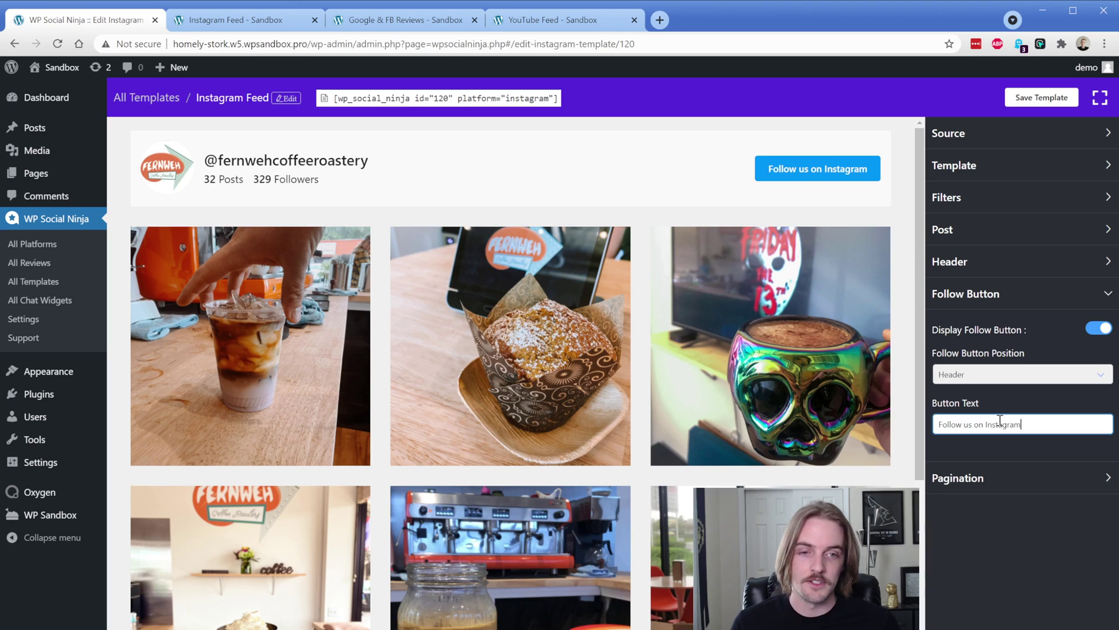
# Step: Set the Instagram feed's pagination to 9 posts per page and save the template
pyautogui.click(985, 483)
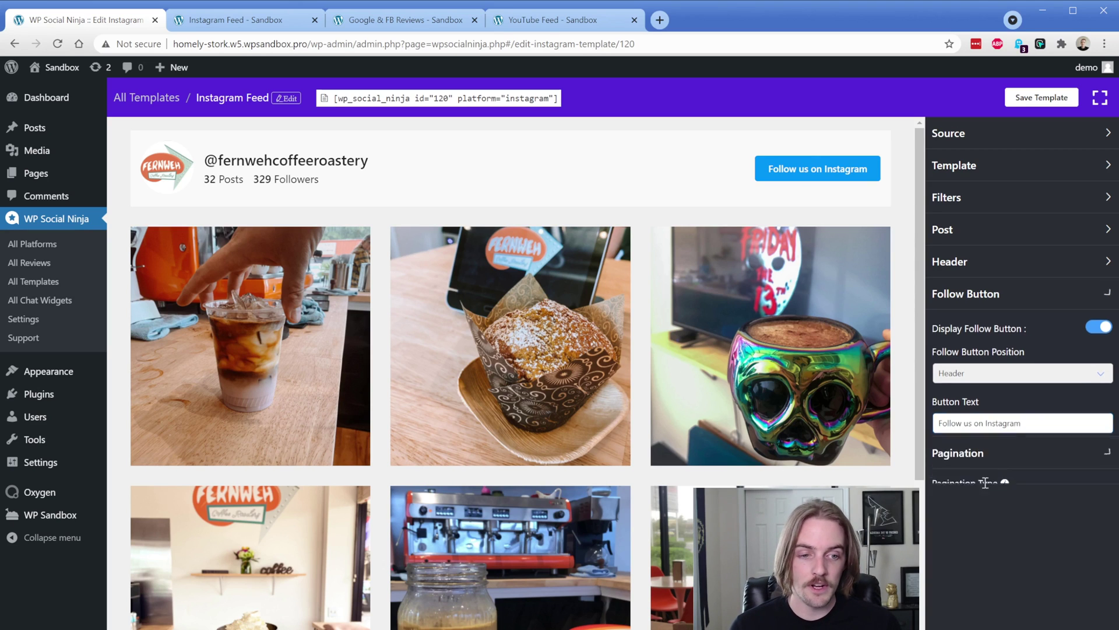
pyautogui.scroll(-5, 700, 460)
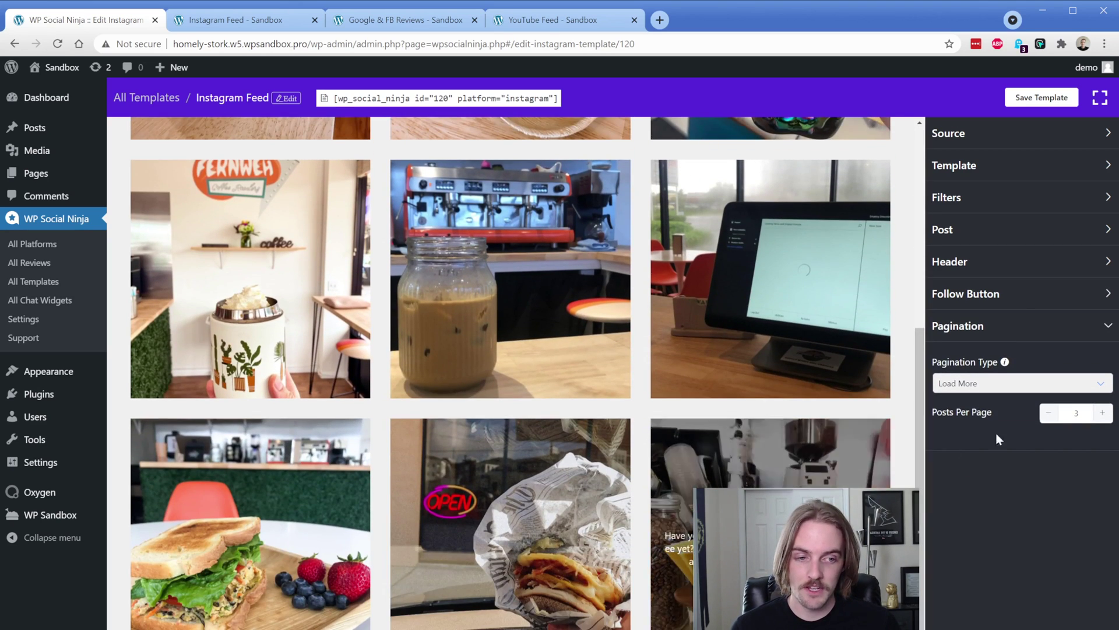
pyautogui.click(1101, 414)
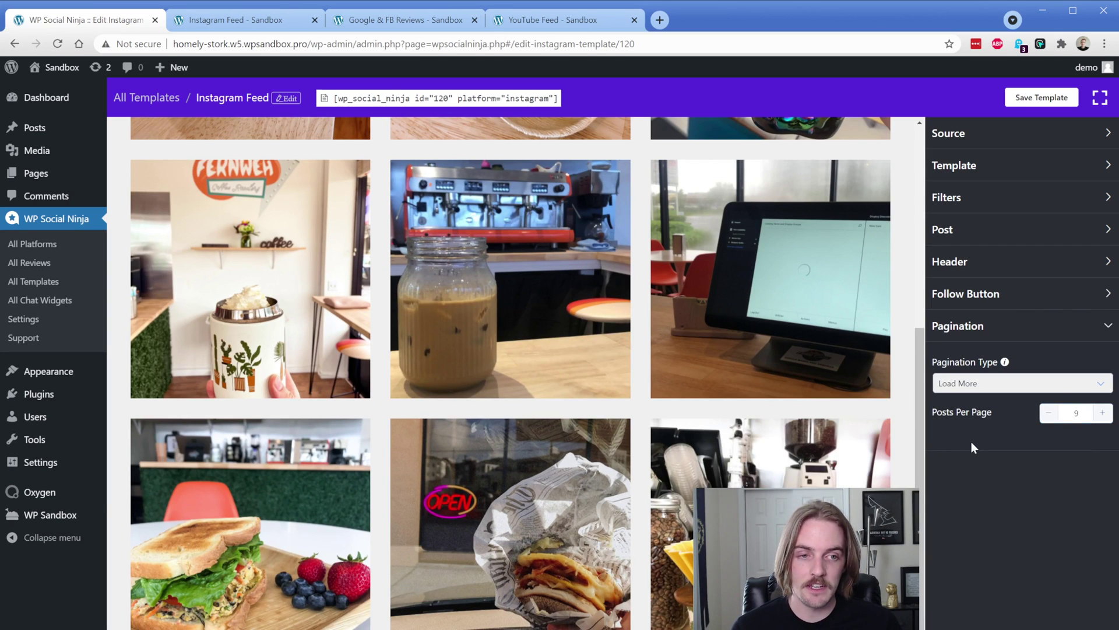
pyautogui.scroll(6, 816, 279)
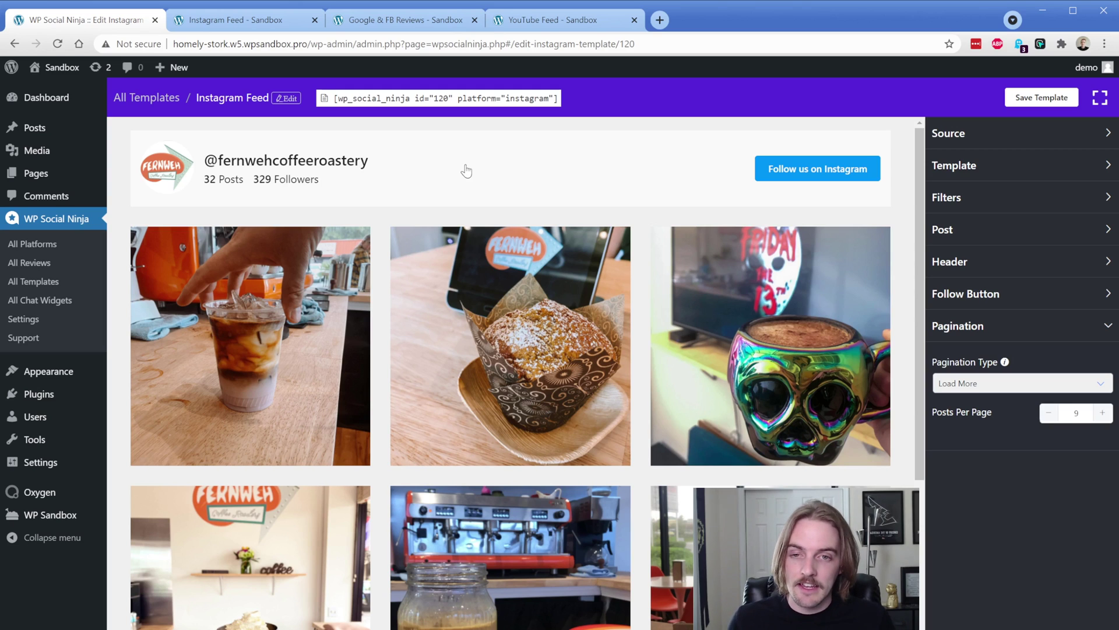
pyautogui.click(1042, 98)
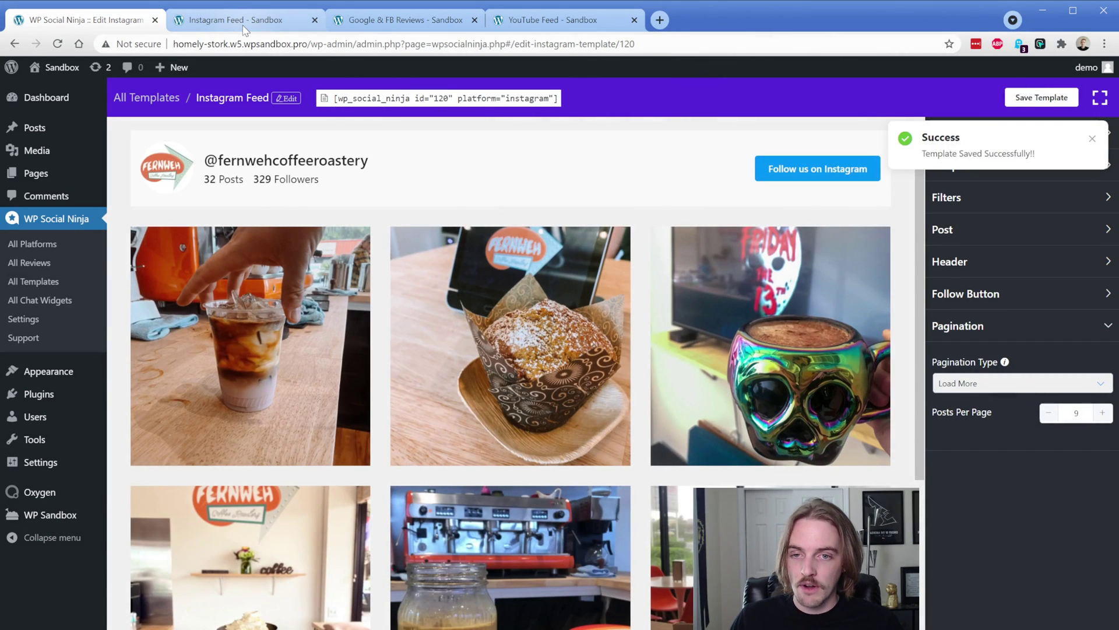
# Step: Examine the published Instagram Feed page, checking its header, follow button, post overlays and the end of the grid
pyautogui.click(244, 23)
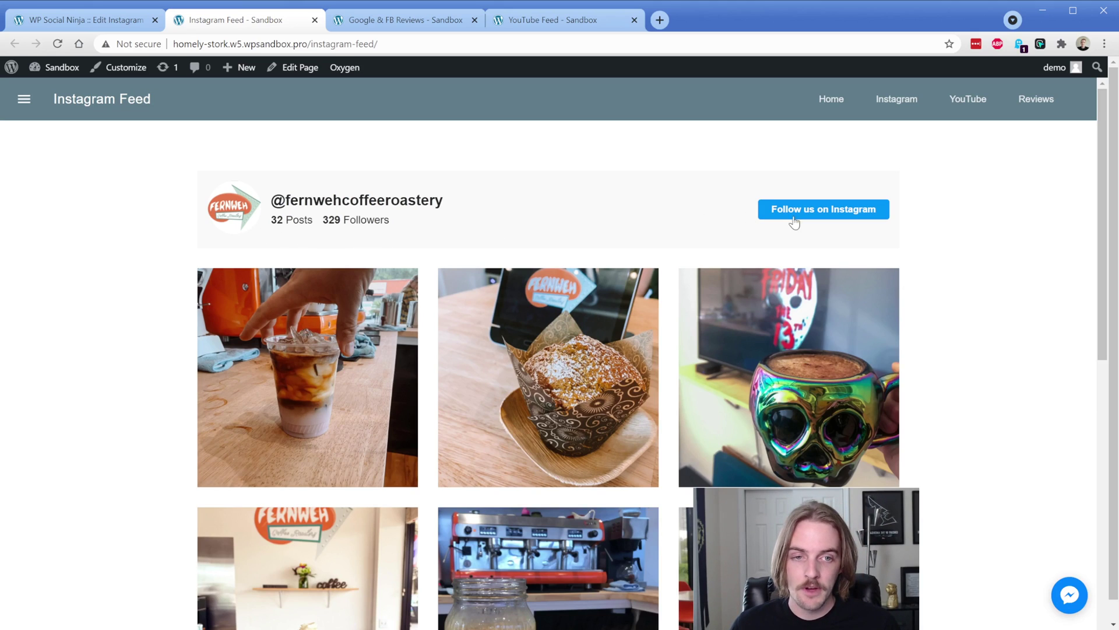
pyautogui.moveTo(581, 348)
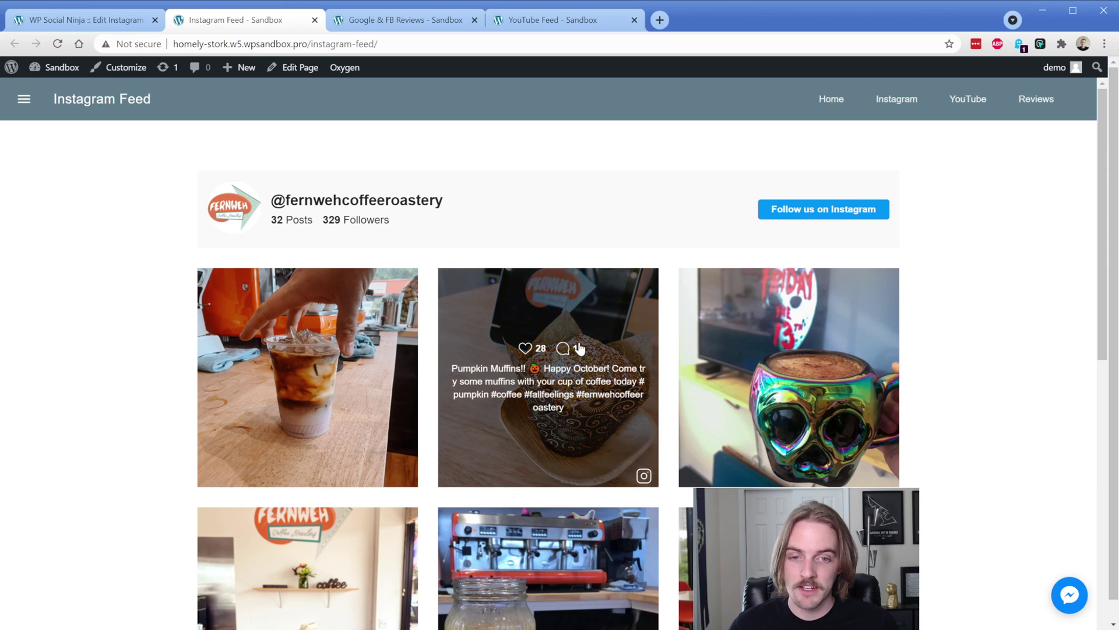
pyautogui.scroll(-3, 389, 419)
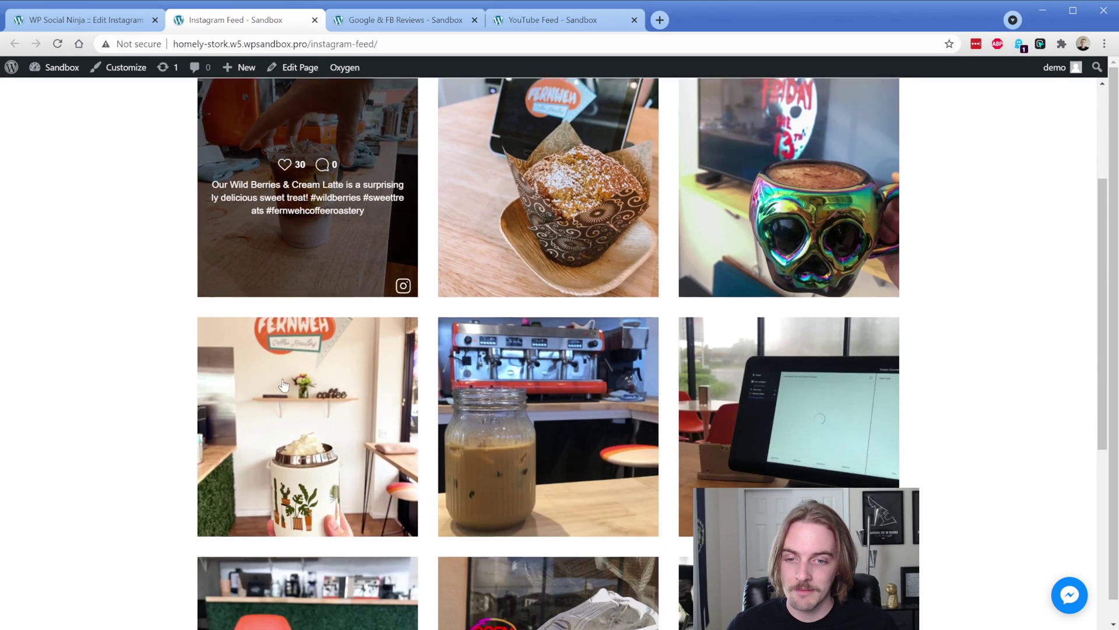
pyautogui.scroll(-6, 758, 411)
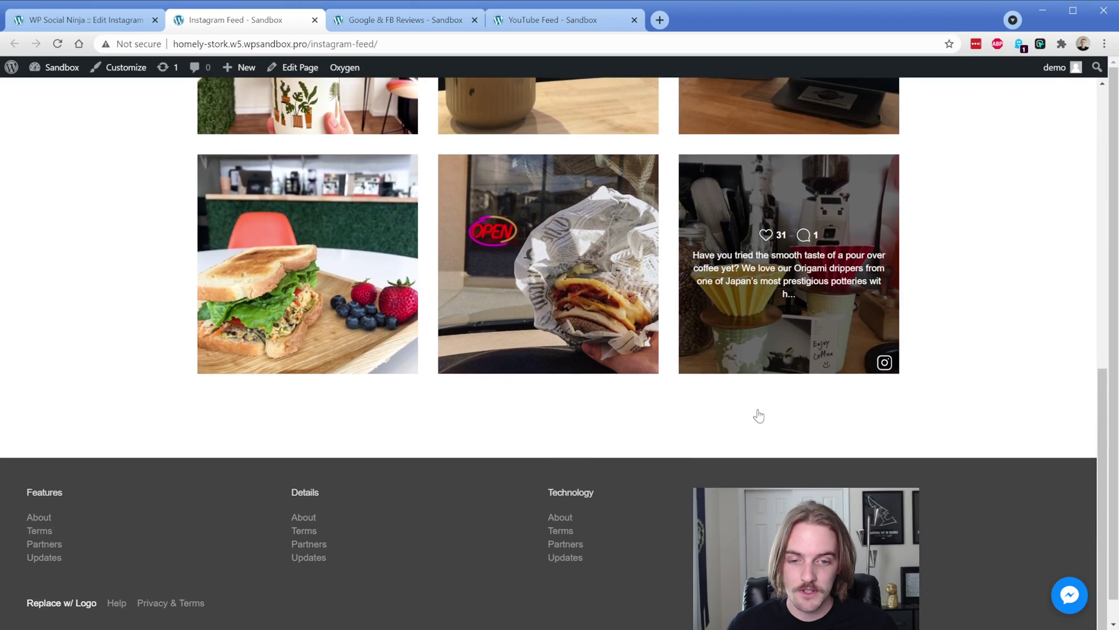
pyautogui.scroll(11, 539, 400)
pyautogui.scroll(-10, 560, 403)
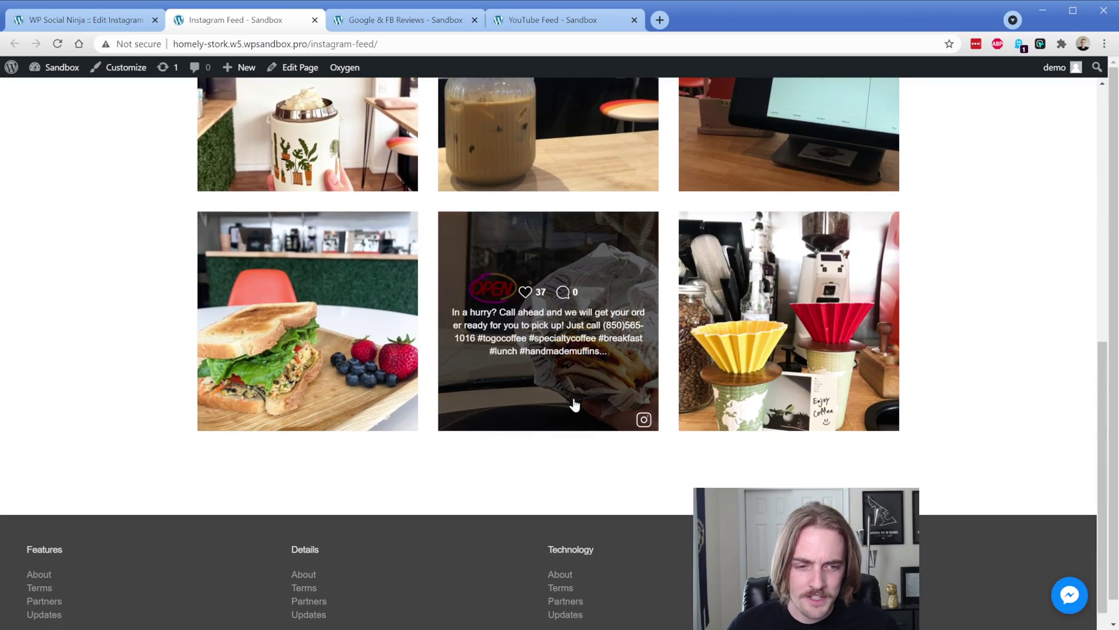
pyautogui.scroll(10, 574, 404)
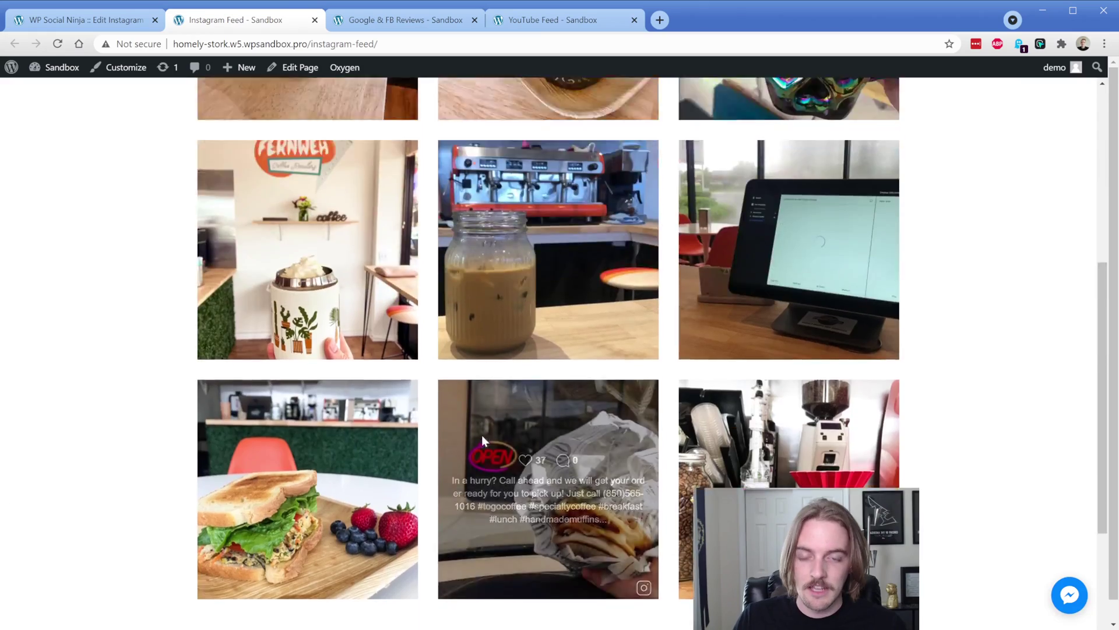
pyautogui.scroll(6, 482, 439)
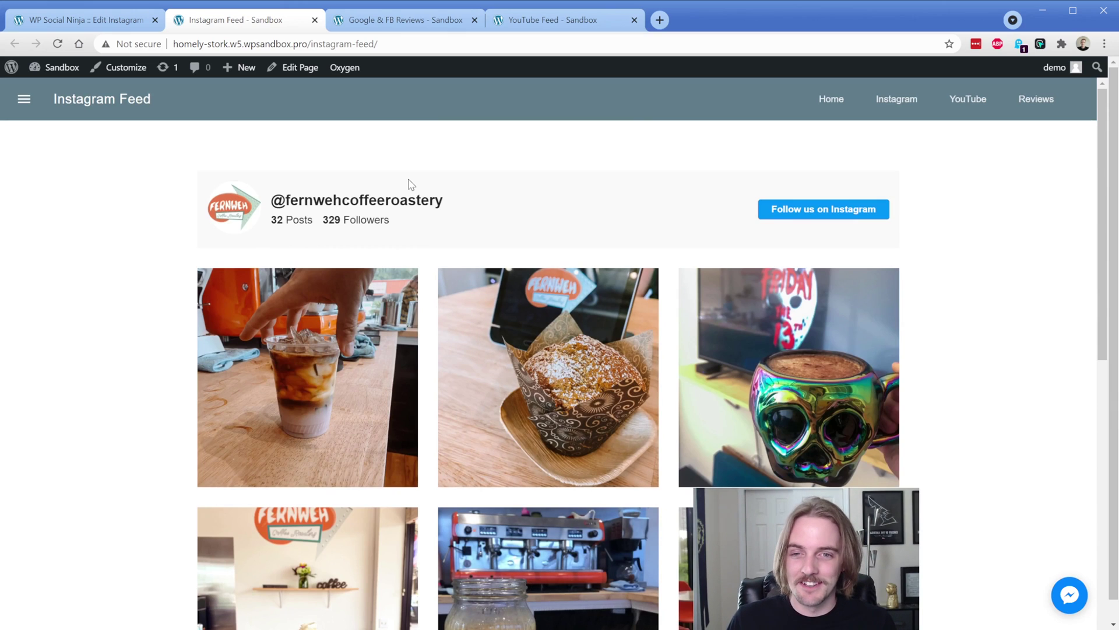
pyautogui.scroll(-10, 552, 387)
pyautogui.scroll(10, 409, 292)
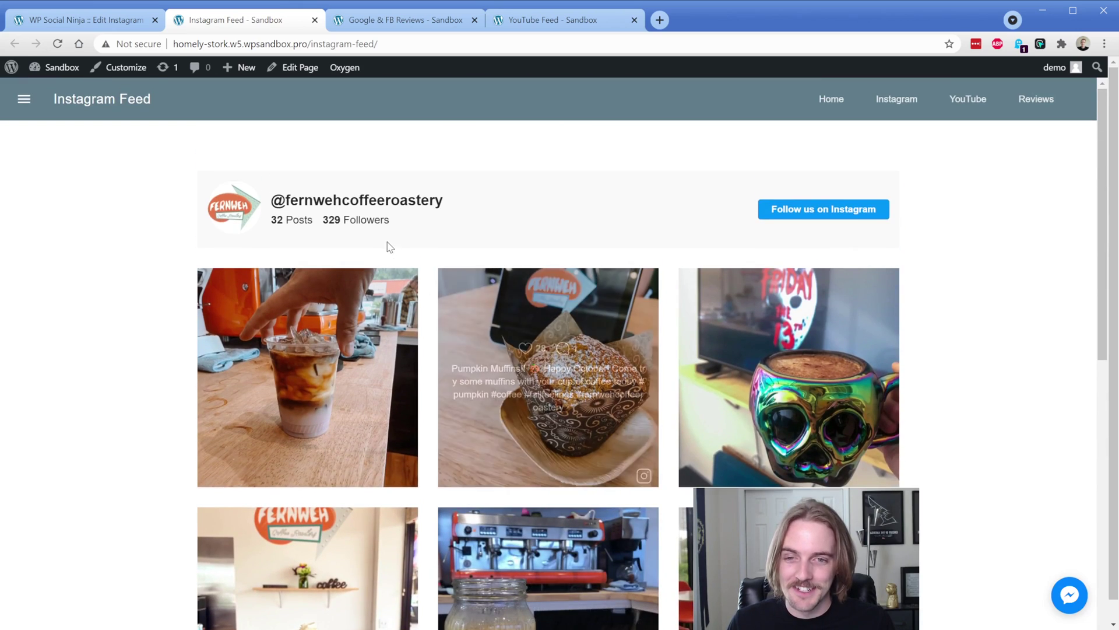
# Step: Return to the list of all templates and open the Combined Reviews Feed template for editing
pyautogui.click(105, 20)
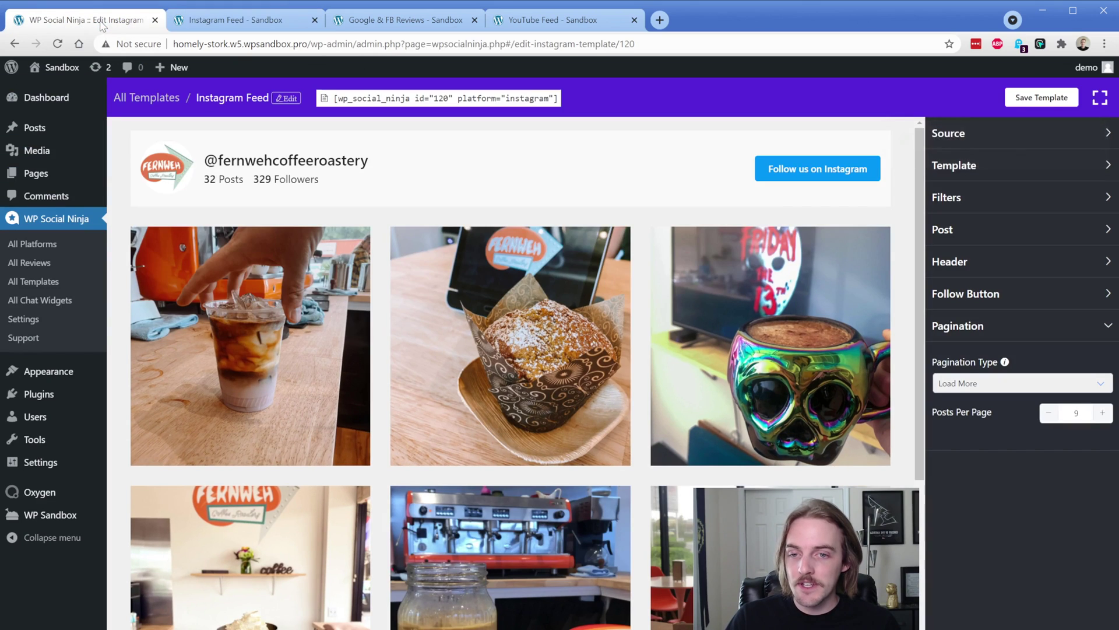
pyautogui.click(40, 282)
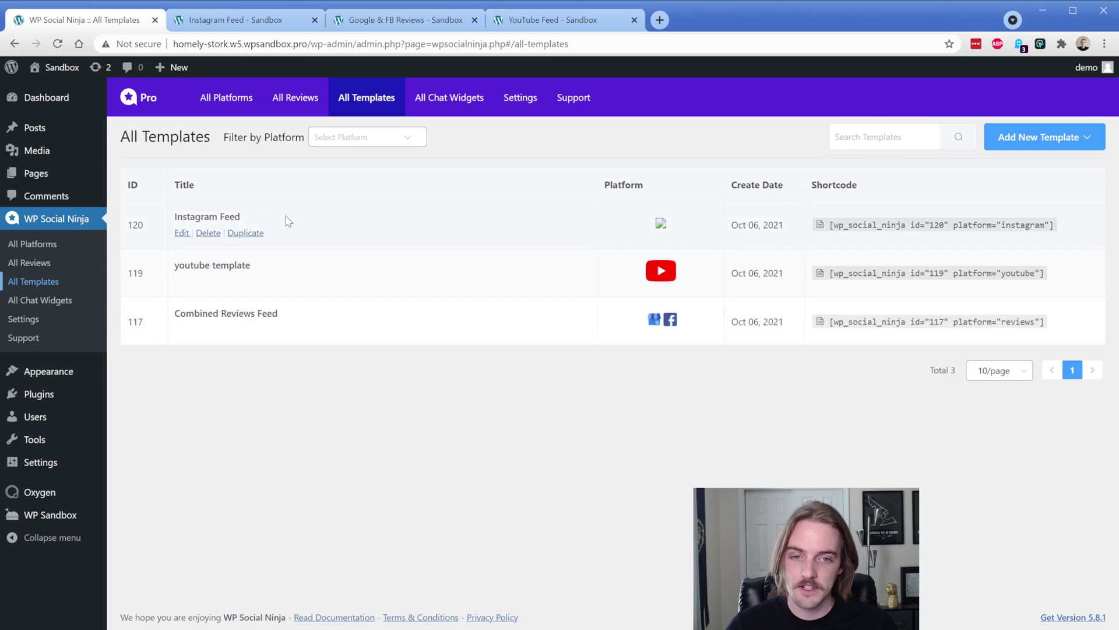
pyautogui.click(1029, 138)
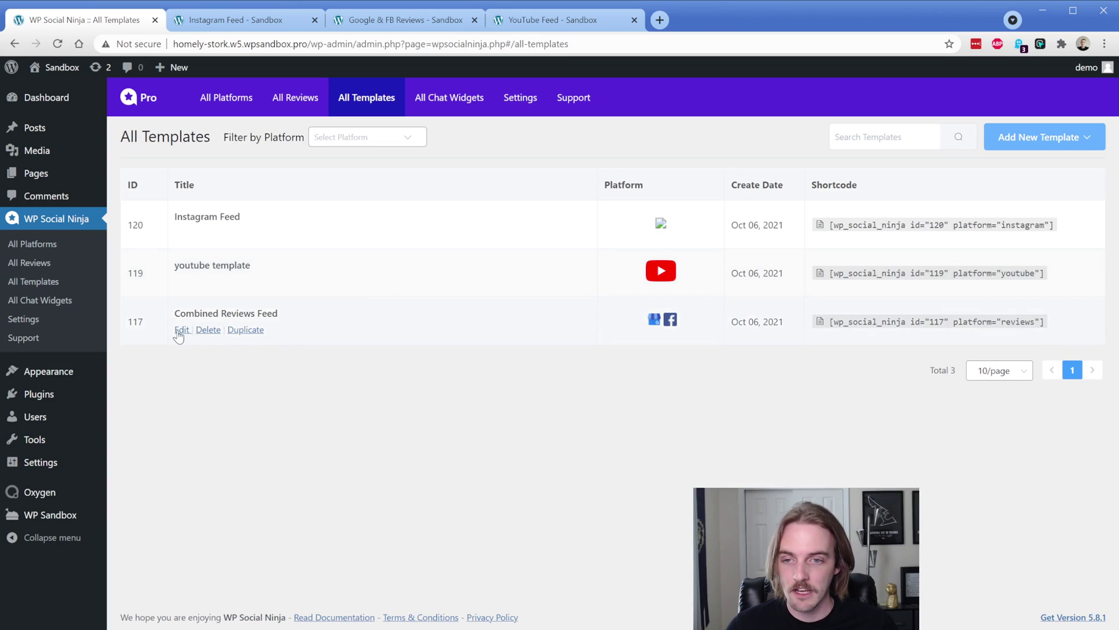
pyautogui.click(182, 330)
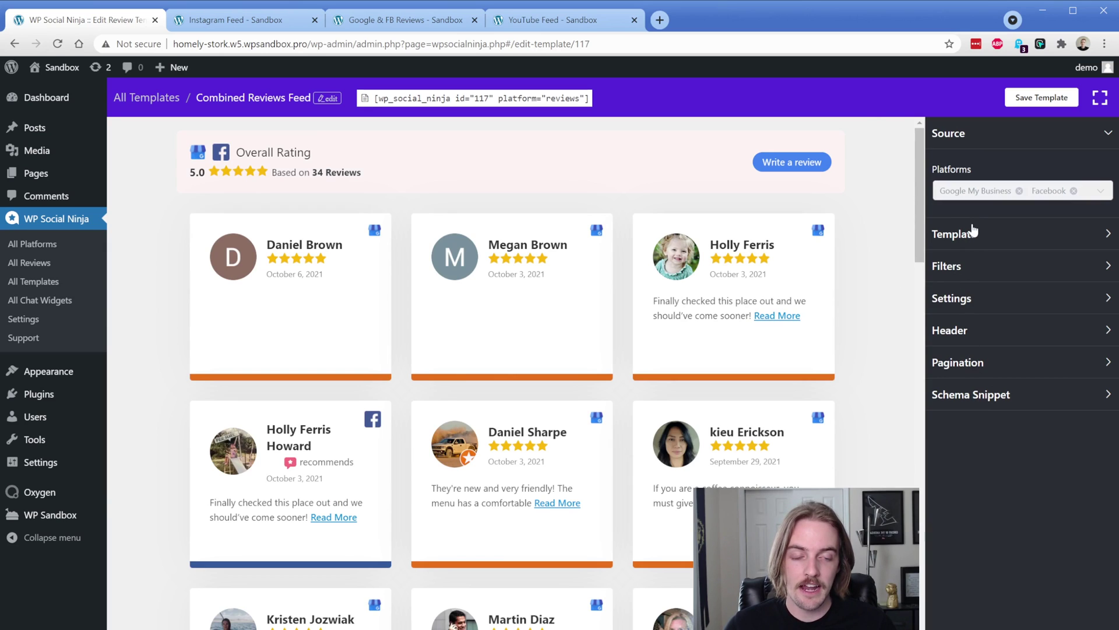
# Step: Review the source platforms available for the reviews feed and how a Facebook recommendation is shown among the review cards
pyautogui.click(1084, 195)
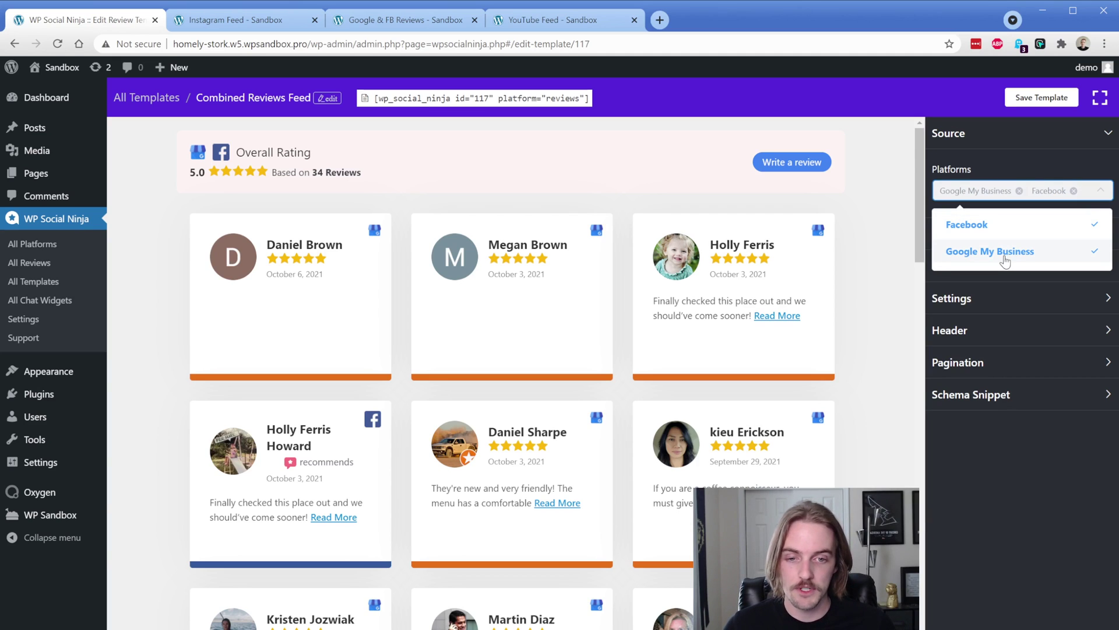
pyautogui.scroll(-2, 382, 308)
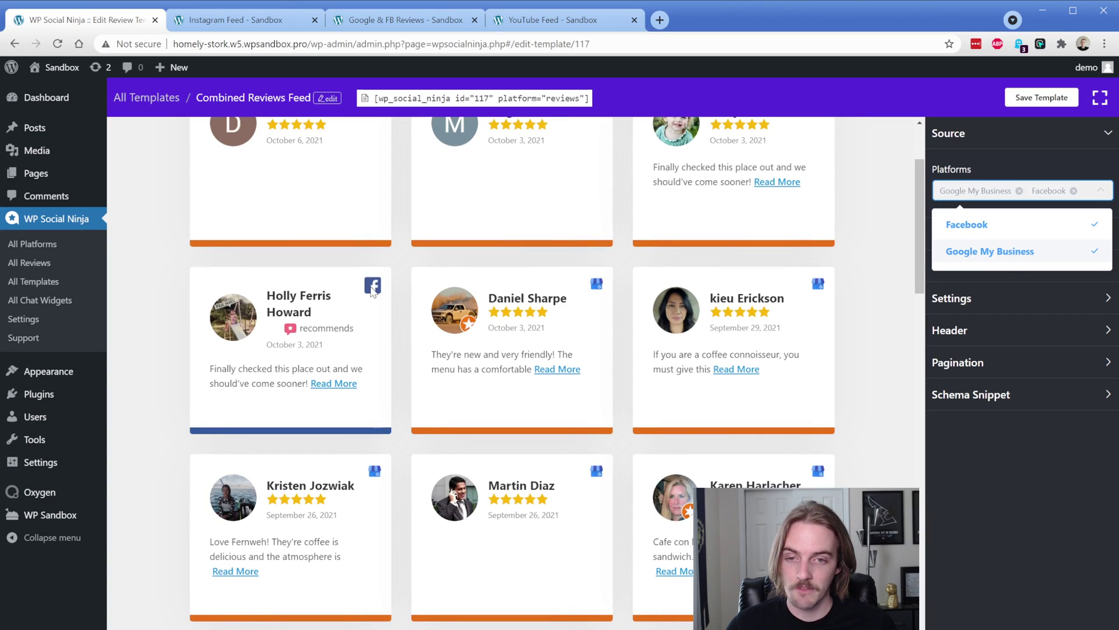
pyautogui.moveTo(301, 334); pyautogui.dragTo(357, 335)
pyautogui.click(362, 337)
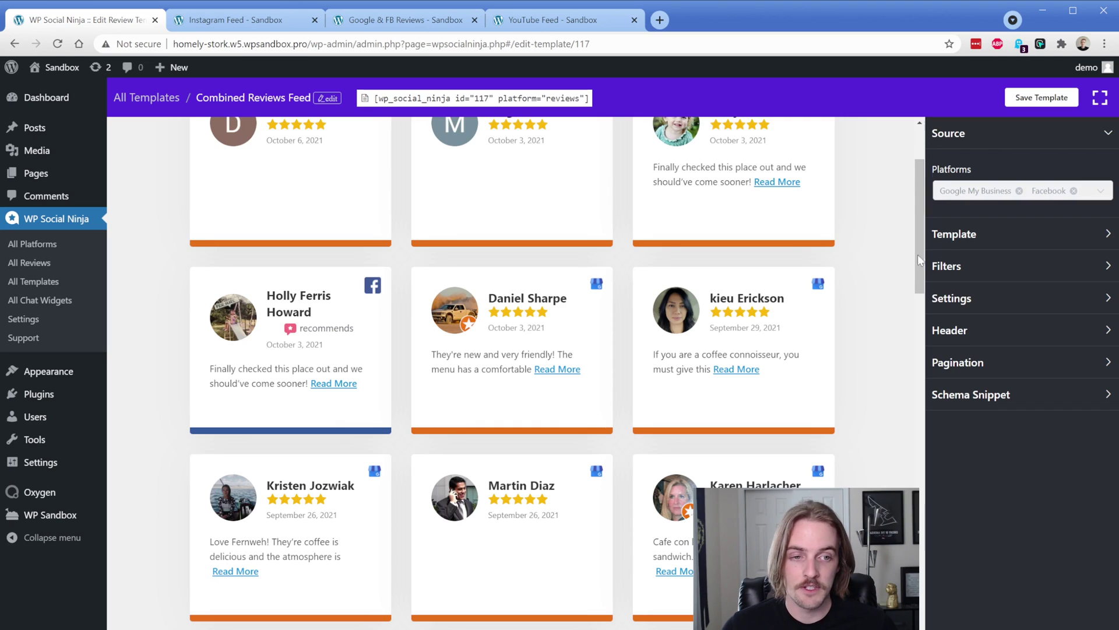
# Step: Open the template chooser for the combined reviews feed and look through the available card layouts
pyautogui.click(966, 233)
pyautogui.click(1102, 299)
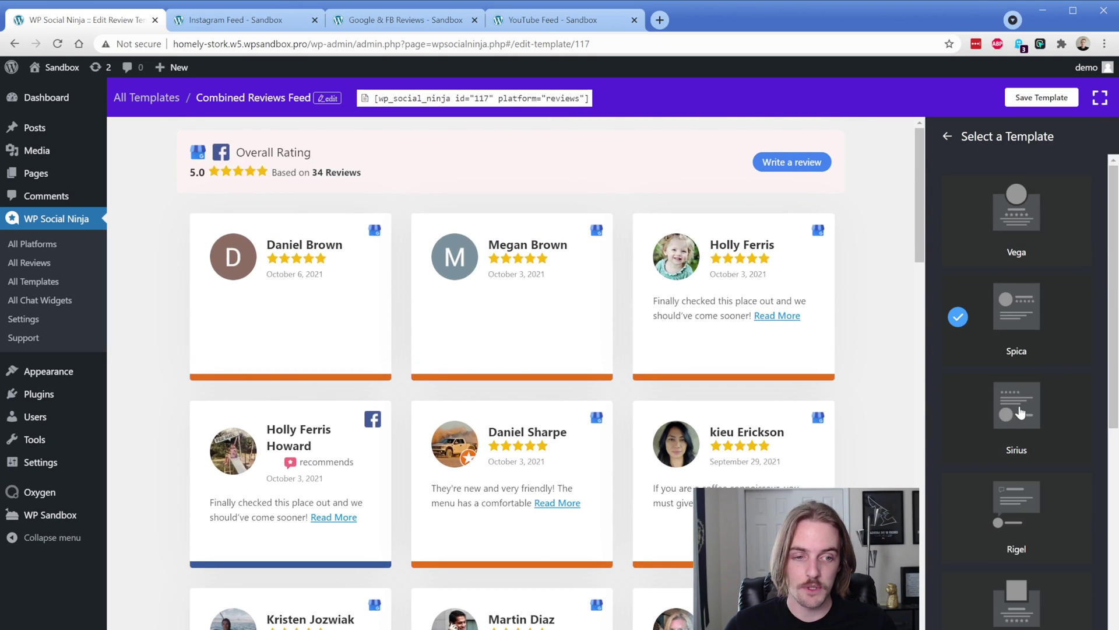
pyautogui.scroll(-3, 1020, 413)
pyautogui.scroll(-4, 1020, 412)
pyautogui.scroll(-1, 1014, 432)
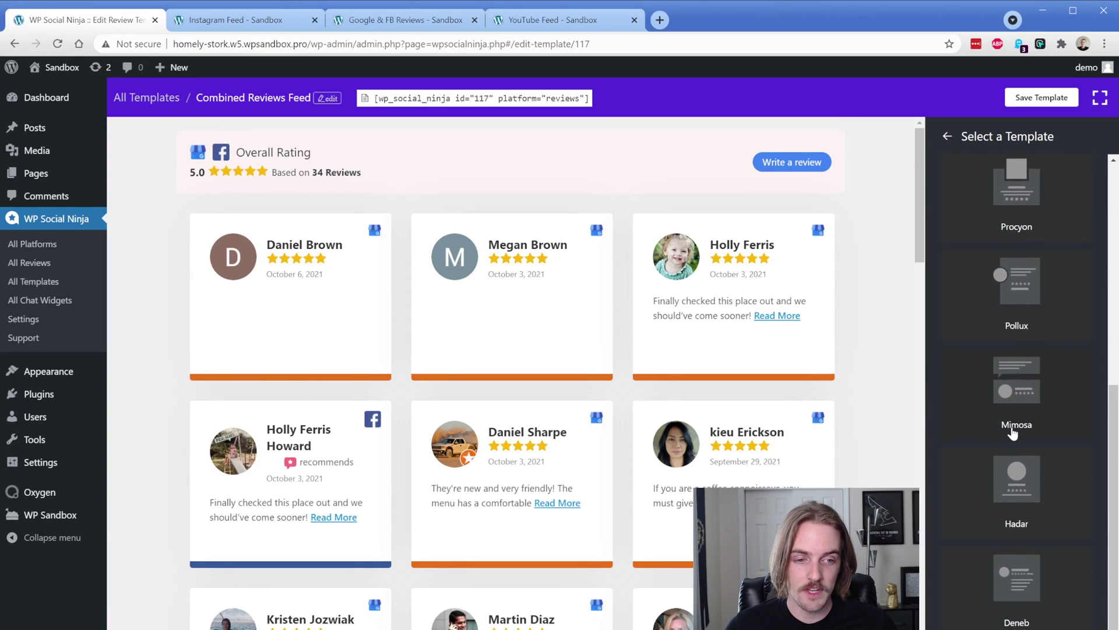
# Step: Try the Hadar, Deneb and Procyon card layouts on the reviews feed
pyautogui.click(1014, 479)
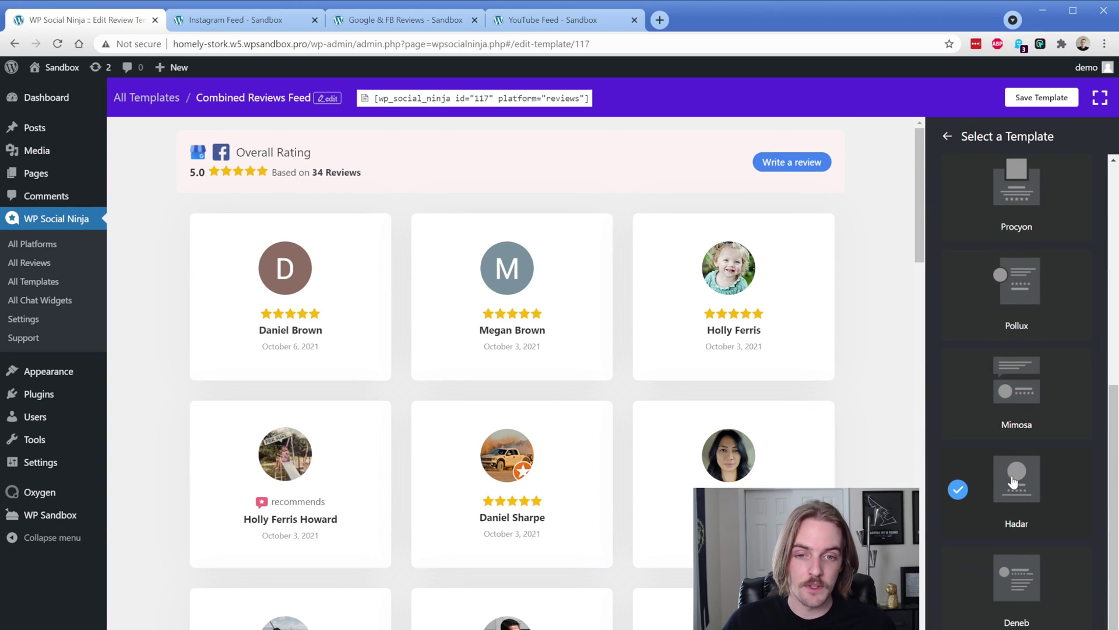
pyautogui.scroll(-2, 1013, 481)
pyautogui.click(1017, 513)
pyautogui.scroll(2, 1017, 403)
pyautogui.click(1019, 242)
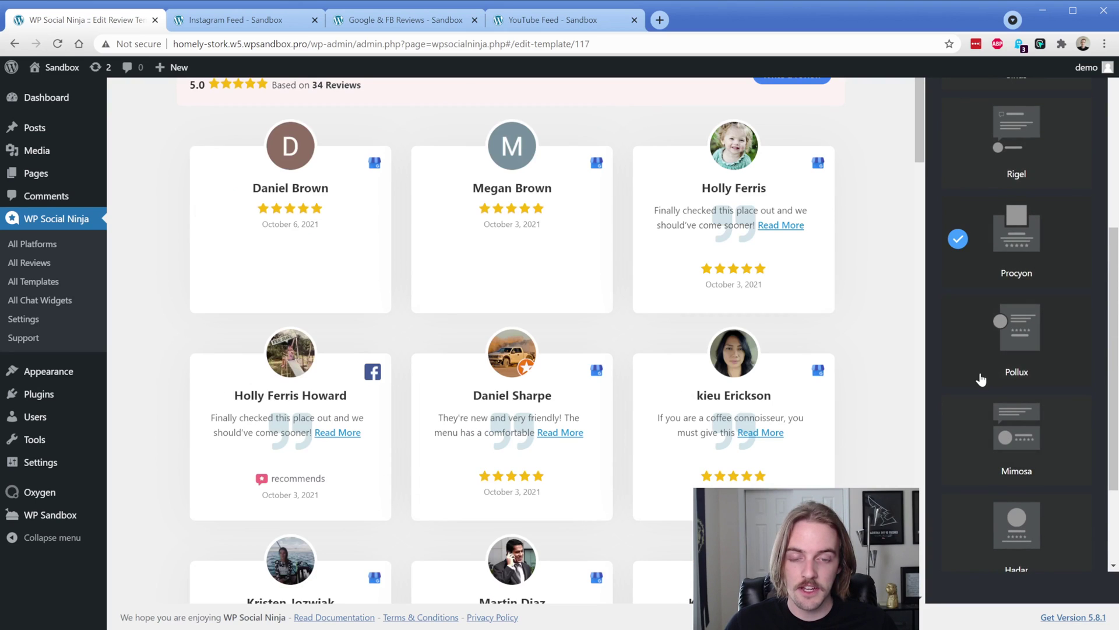
# Step: Try the Spica, Vega, Sirius and Rigel card layouts on the reviews feed
pyautogui.scroll(4, 991, 382)
pyautogui.click(1016, 222)
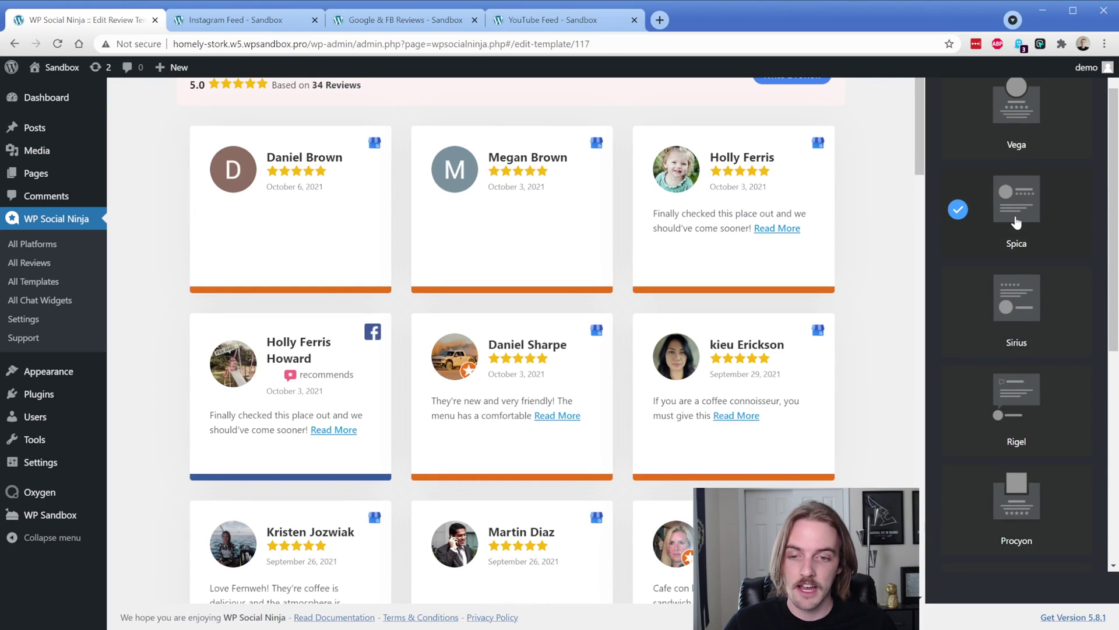
pyautogui.scroll(1, 1016, 221)
pyautogui.click(1019, 141)
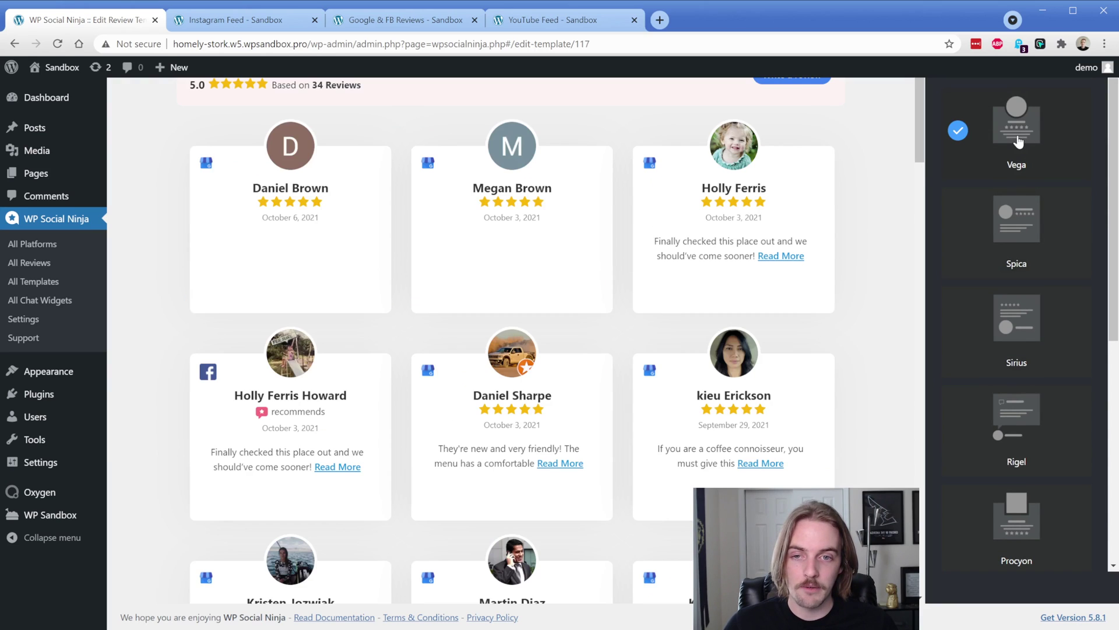
pyautogui.click(1033, 338)
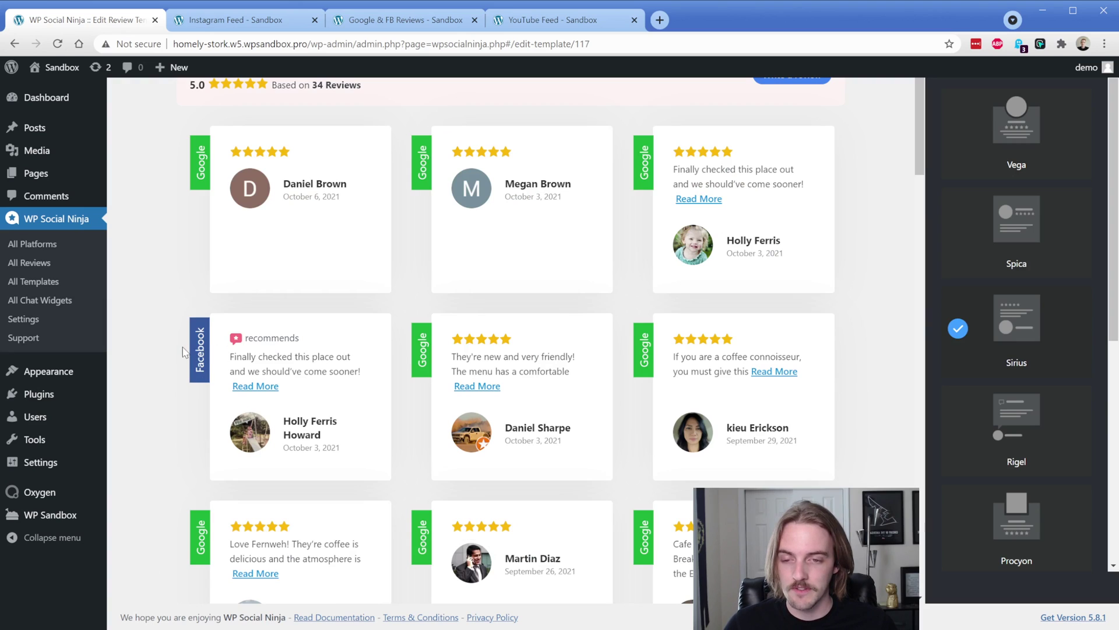
pyautogui.click(1018, 417)
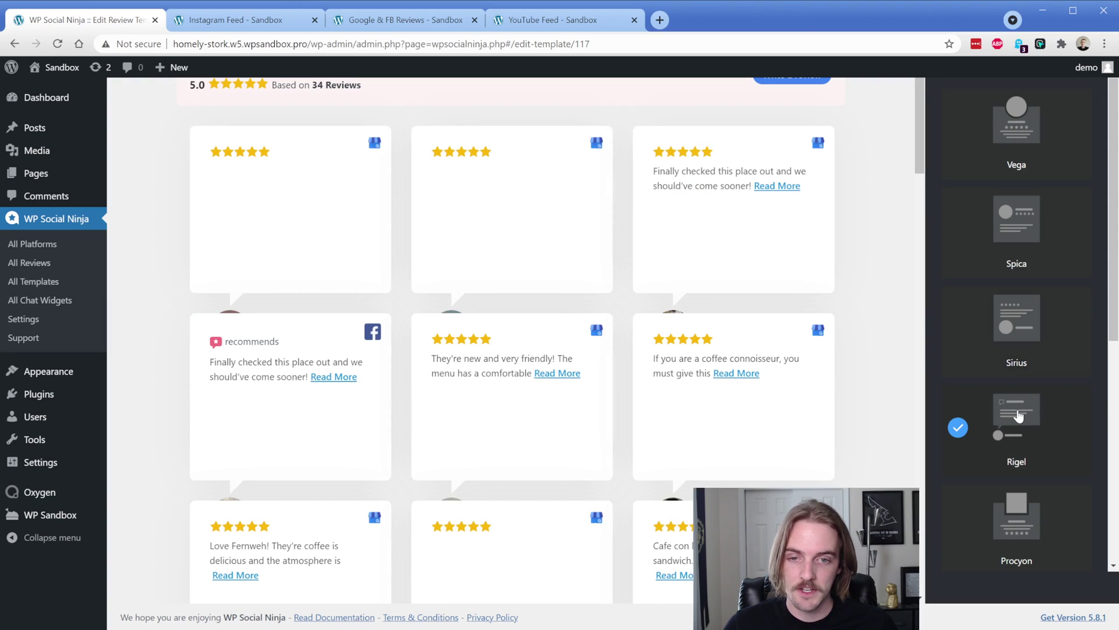
# Step: Try the Procyon and Pollux card layouts on the reviews feed
pyautogui.scroll(-2, 1018, 417)
pyautogui.scroll(-1, 1019, 416)
pyautogui.click(1017, 402)
pyautogui.click(1022, 488)
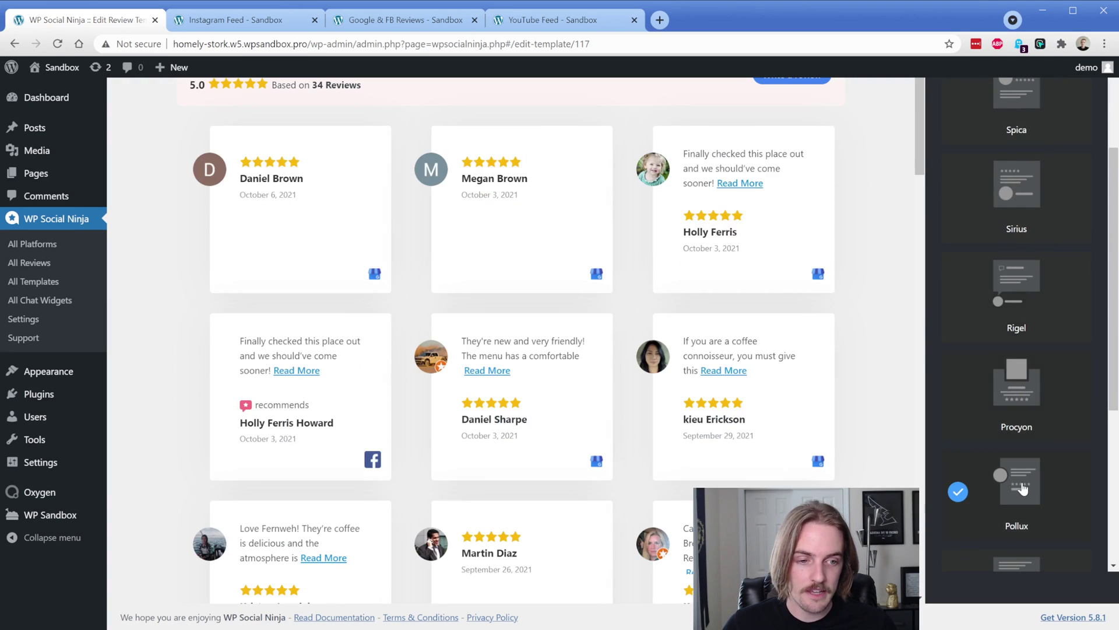
# Step: Apply the Deneb card layout to the reviews feed and return to the template options
pyautogui.scroll(-3, 1022, 489)
pyautogui.click(1011, 462)
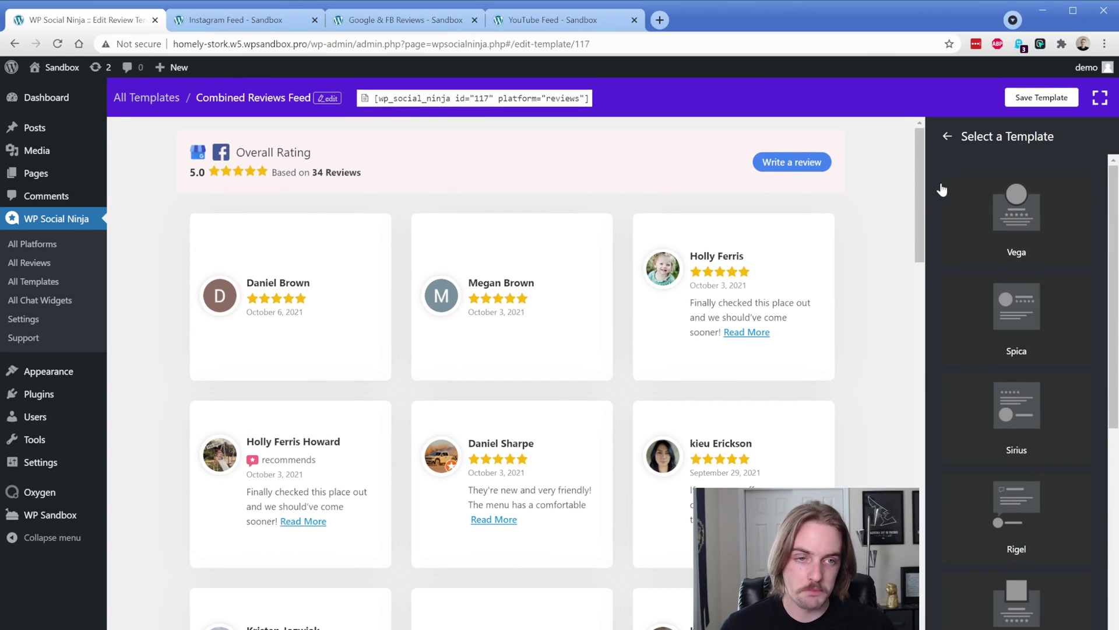
pyautogui.click(939, 144)
# Step: Review the minimum rating choices in the reviews feed's filters and set the number of reviews to 25
pyautogui.click(969, 434)
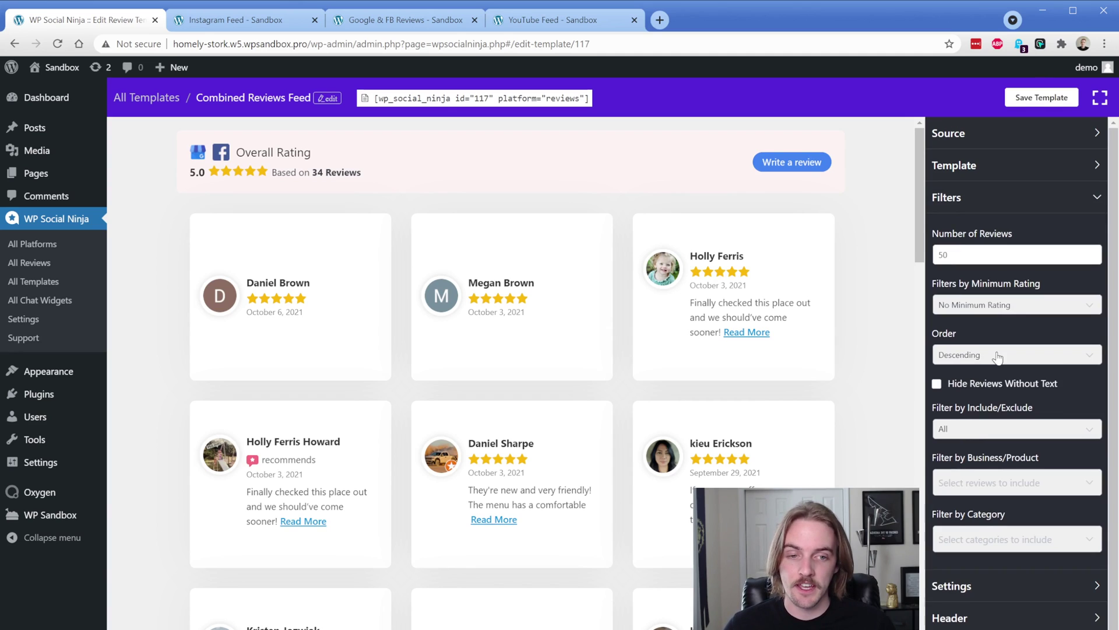
pyautogui.scroll(-1, 991, 373)
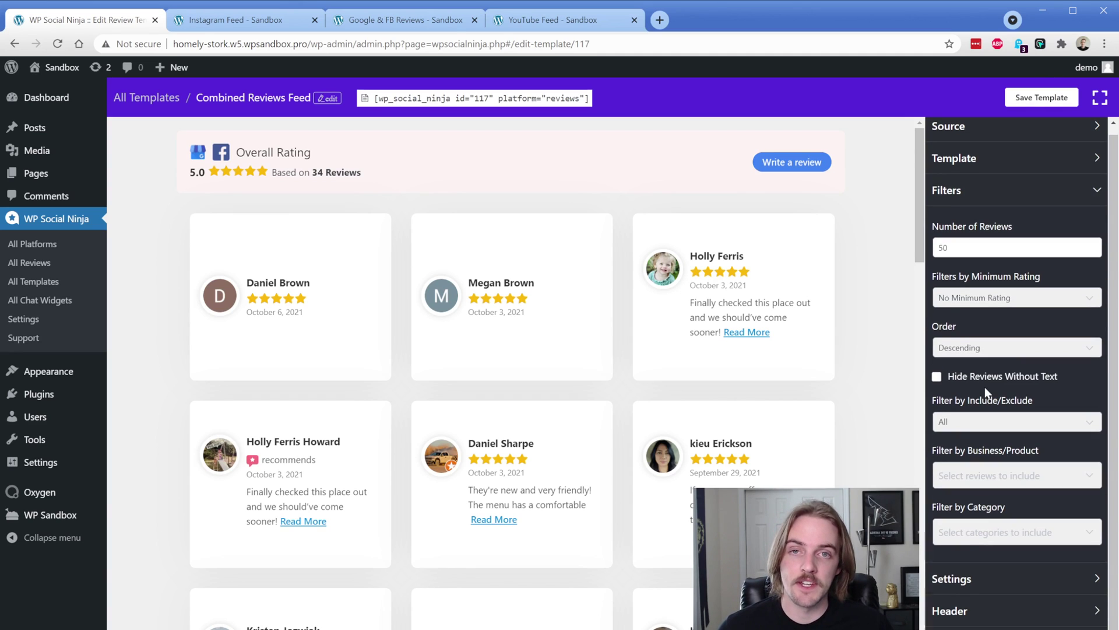
pyautogui.click(997, 300)
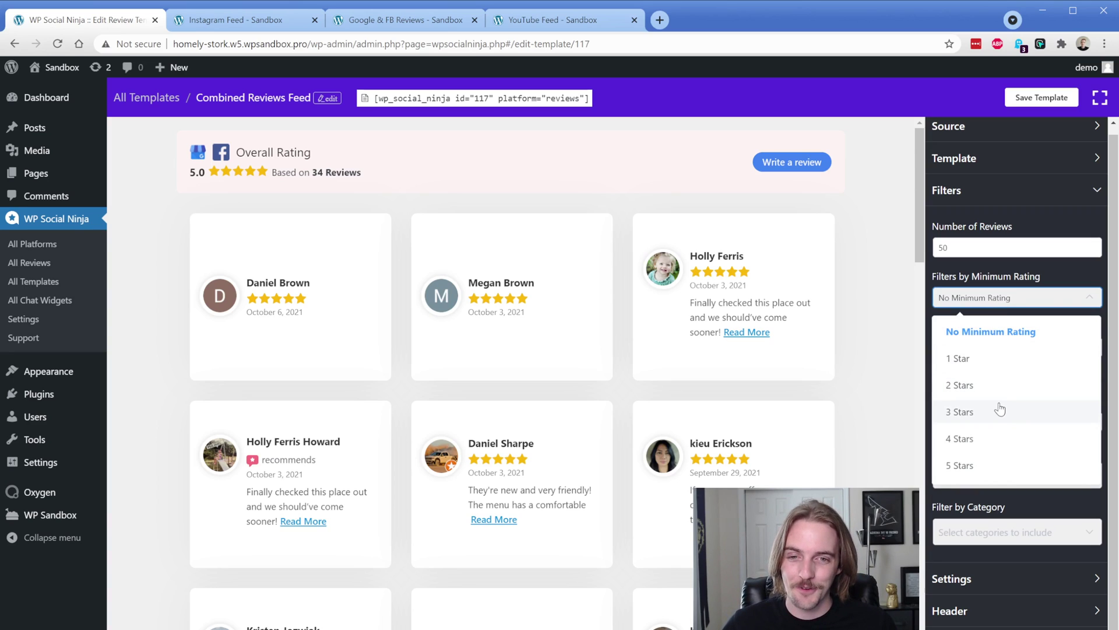
pyautogui.doubleClick(972, 248)
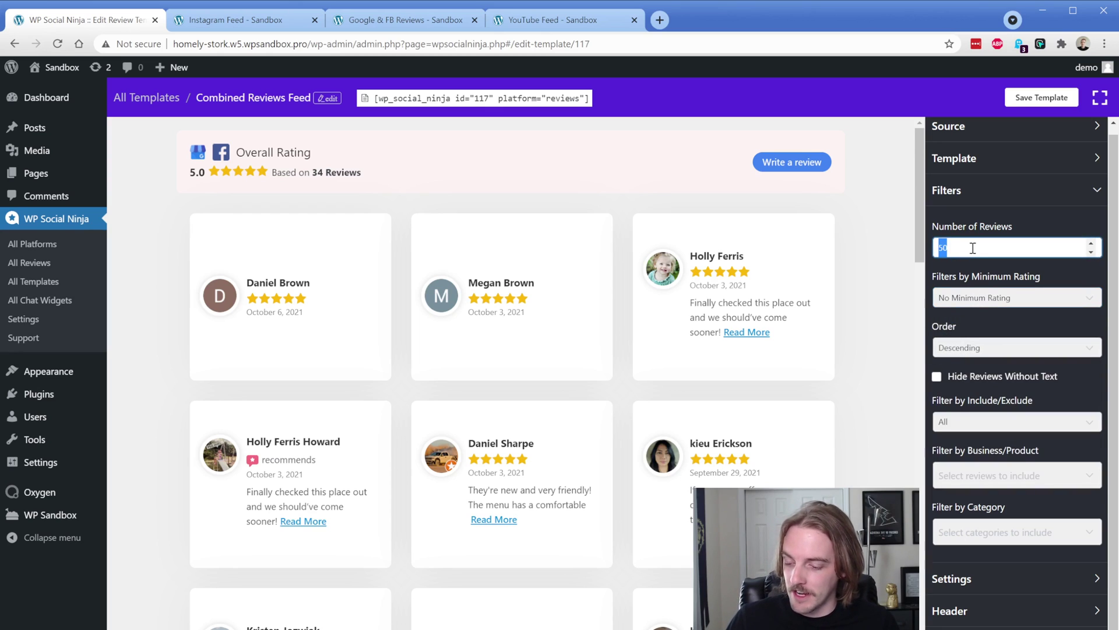
pyautogui.write('25')
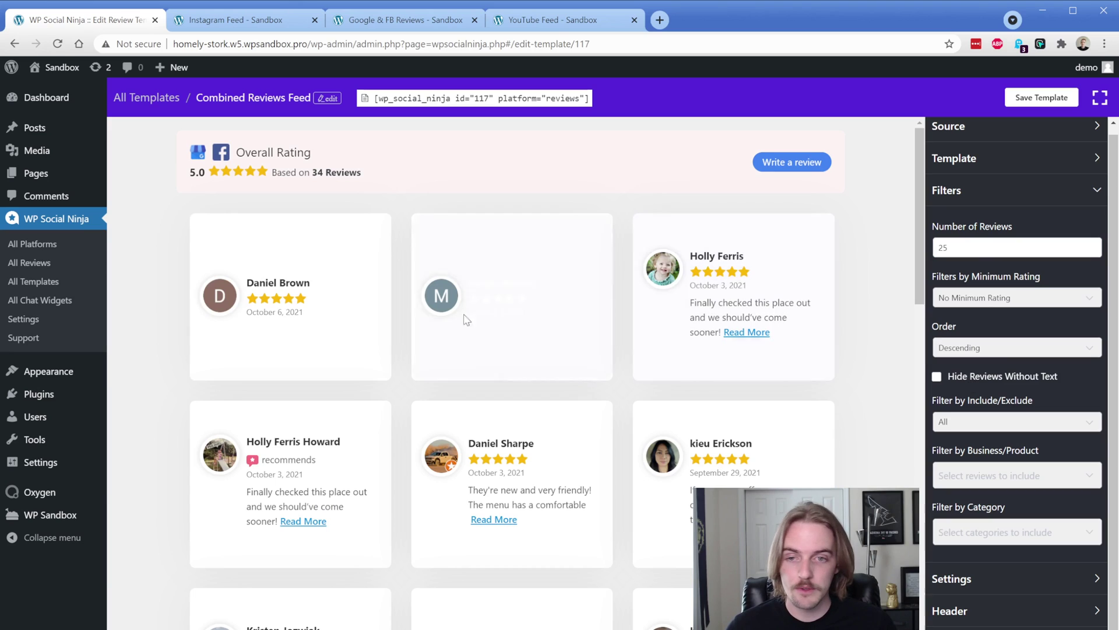
# Step: Try hiding reviews without text, restore them, and view the choices for filtering by business or product
pyautogui.click(965, 378)
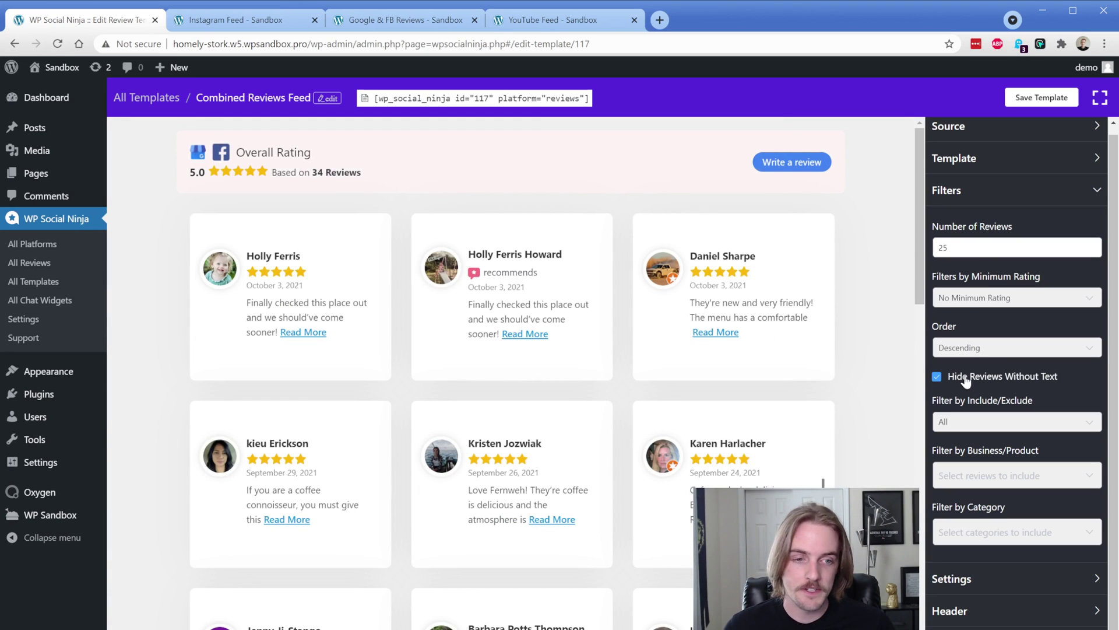
pyautogui.click(965, 378)
pyautogui.scroll(-2, 968, 373)
pyautogui.click(989, 389)
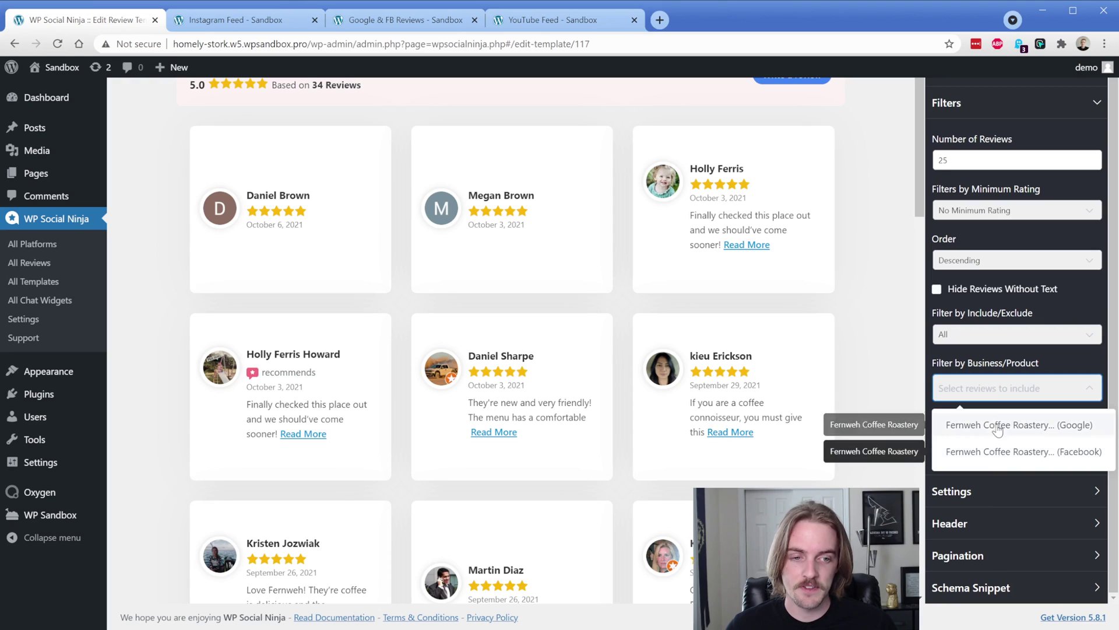
pyautogui.click(989, 360)
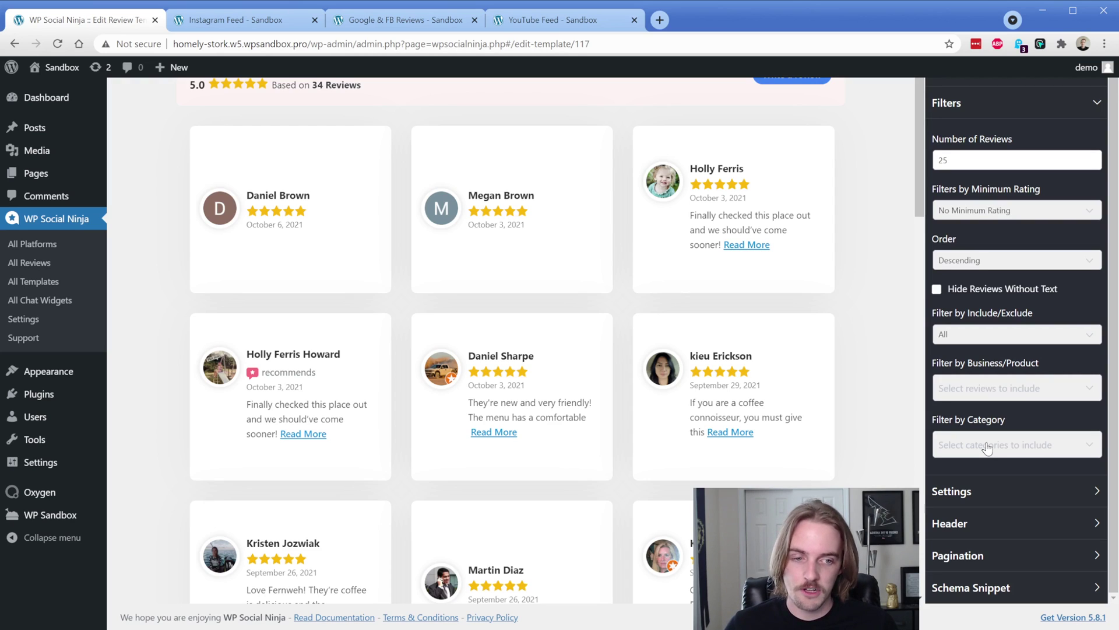
# Step: Open the display settings for the review cards
pyautogui.click(989, 491)
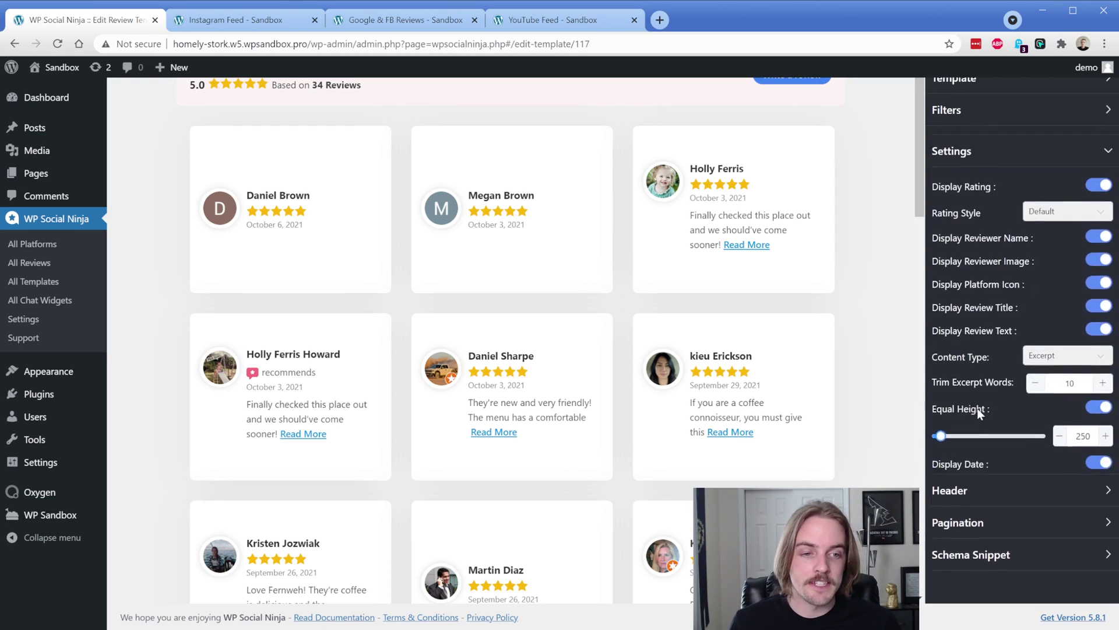
pyautogui.scroll(1, 1003, 288)
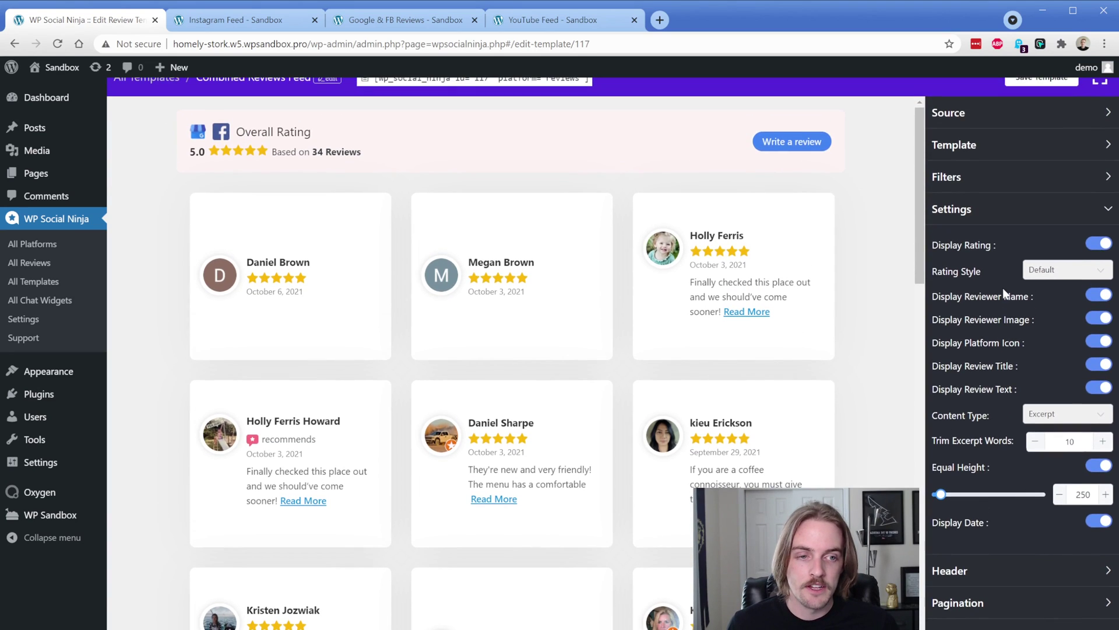
# Step: Switch the rating, reviewer image and review title displays off and back on to compare the cards
pyautogui.click(1098, 245)
pyautogui.click(1098, 245)
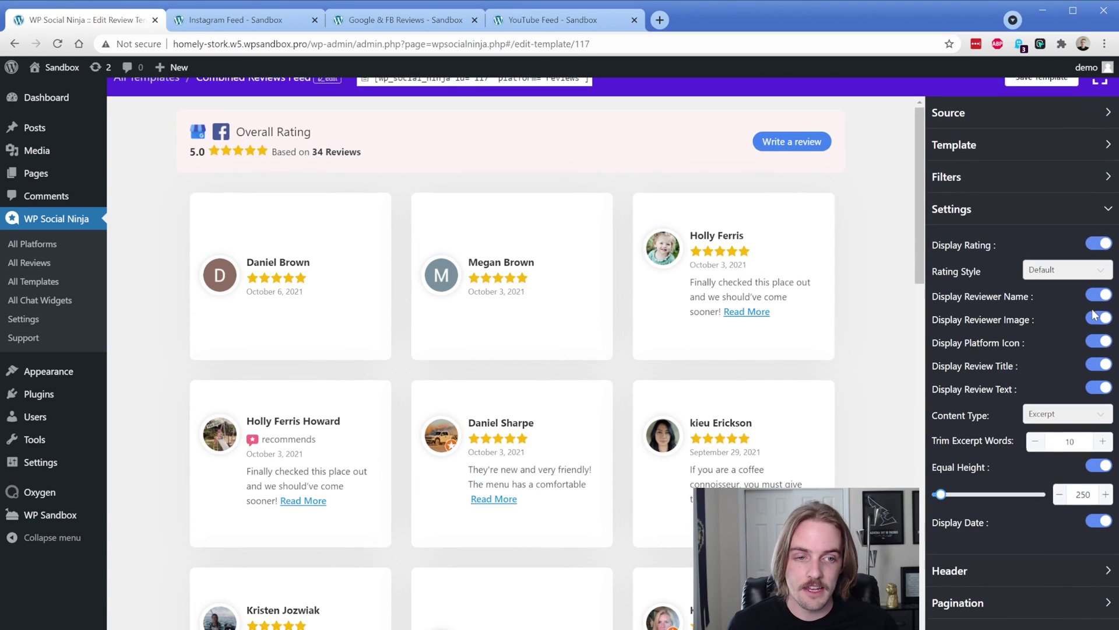
pyautogui.click(1096, 319)
pyautogui.click(1096, 320)
pyautogui.click(1099, 366)
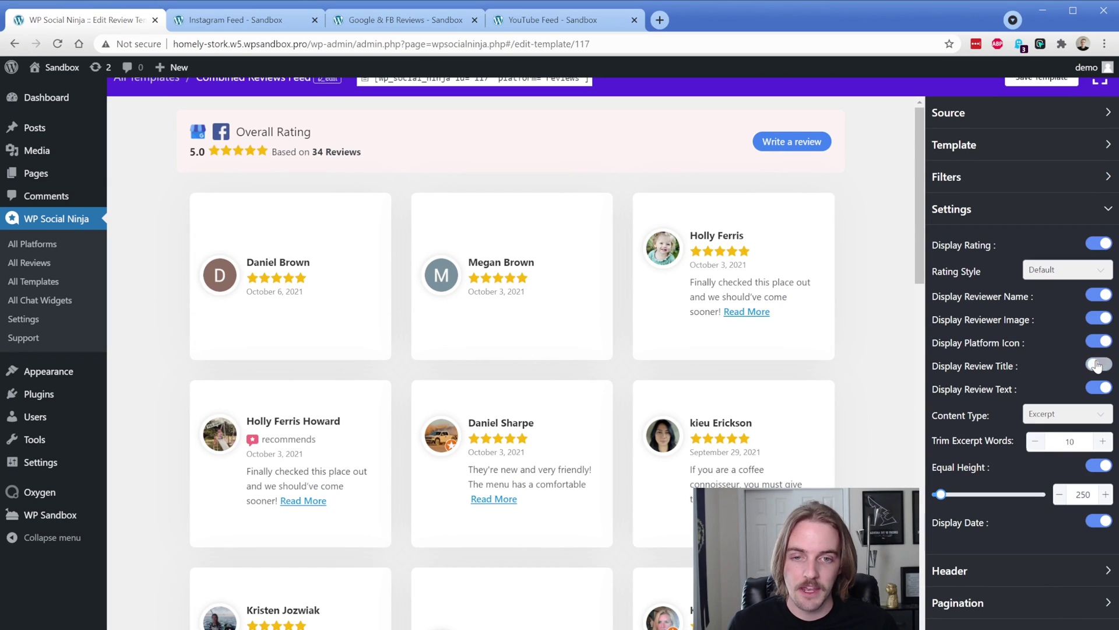
pyautogui.click(1098, 365)
pyautogui.click(1097, 322)
pyautogui.click(1097, 320)
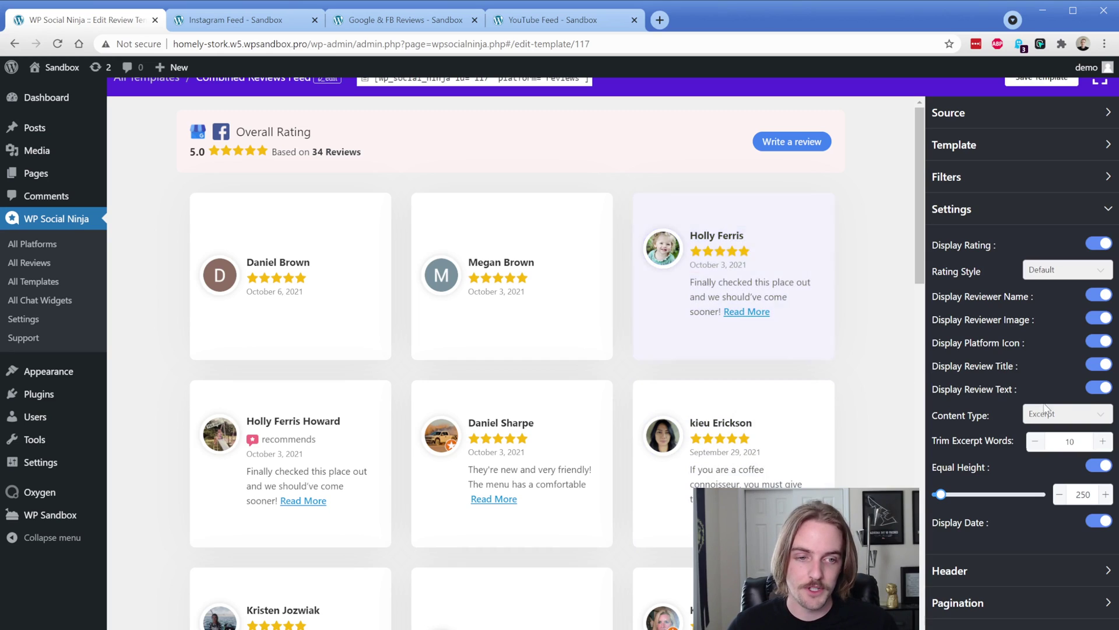
# Step: Switch the review text and review title displays off and back on while comparing cards across the feed
pyautogui.click(1092, 390)
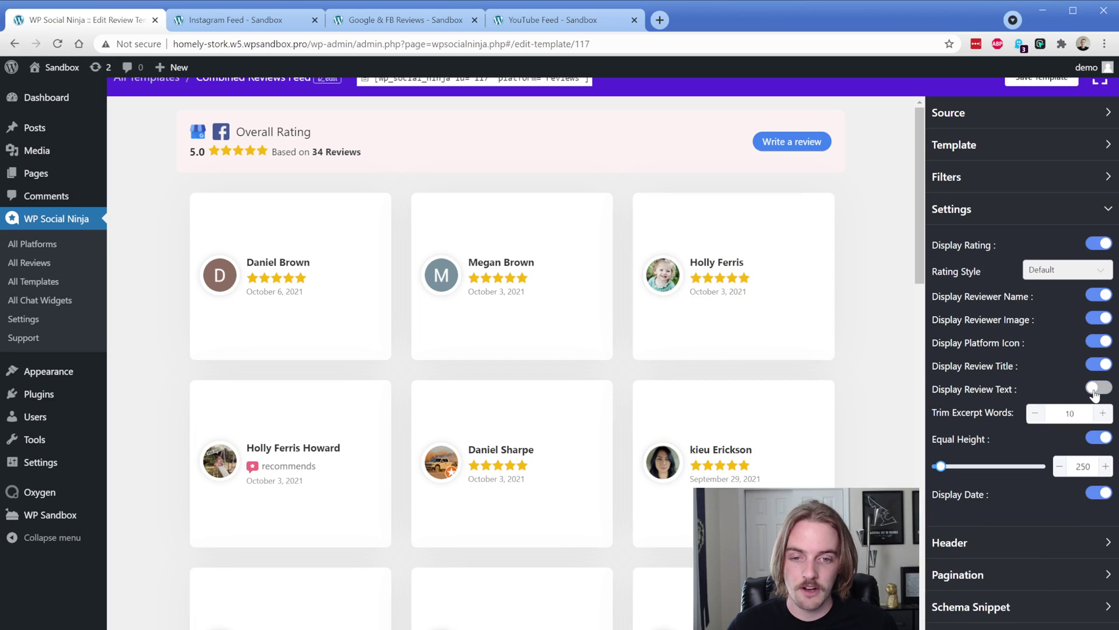
pyautogui.click(1092, 390)
pyautogui.click(1098, 365)
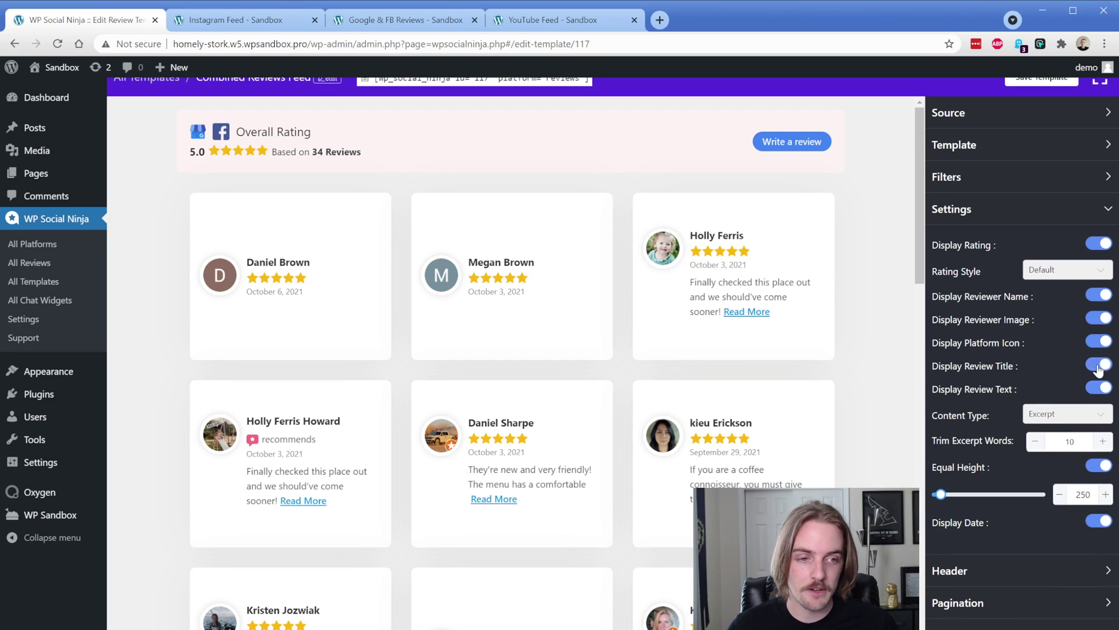
pyautogui.scroll(-5, 510, 309)
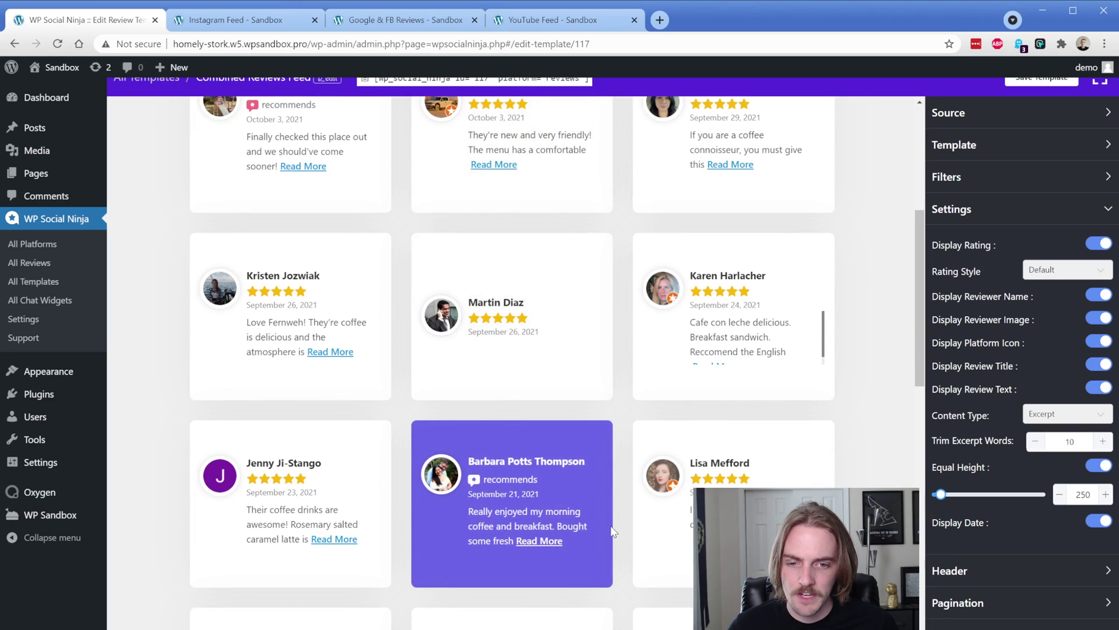
pyautogui.click(1098, 365)
pyautogui.click(1098, 366)
pyautogui.scroll(1, 851, 389)
pyautogui.scroll(5, 851, 390)
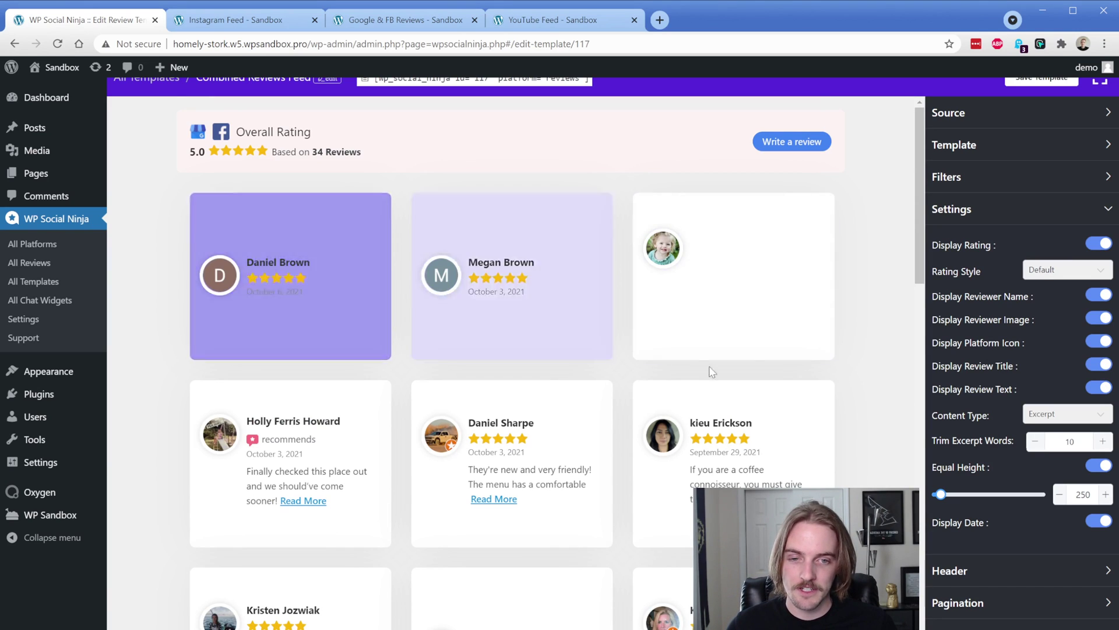
# Step: Turn off equal height for the review cards and set their content type to Full Content in Scrollbar
pyautogui.click(1105, 466)
pyautogui.click(1105, 466)
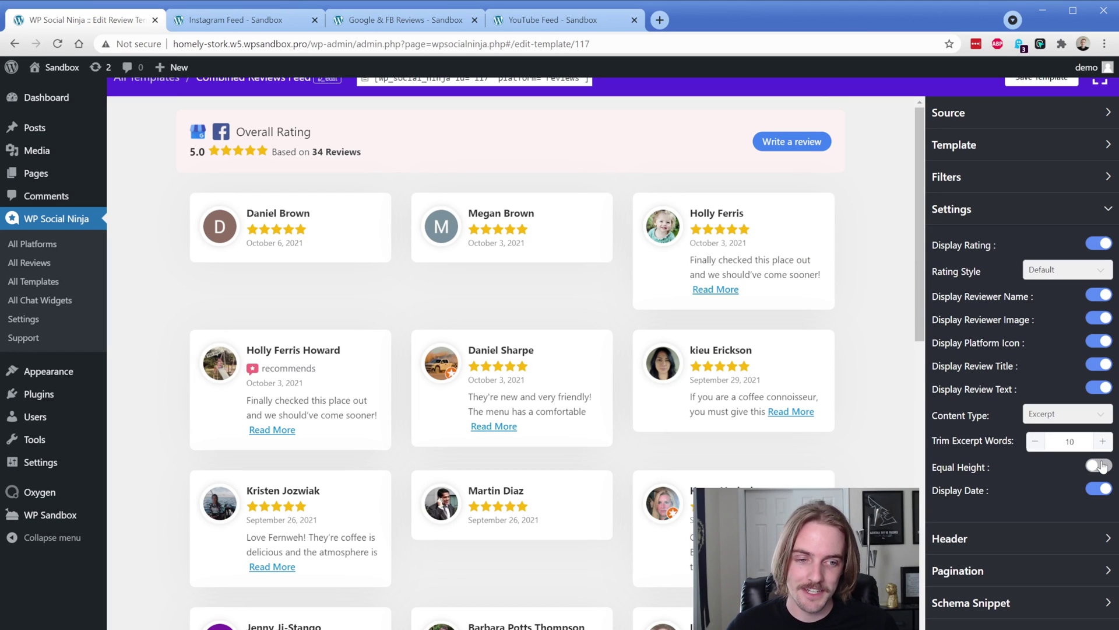
pyautogui.click(1053, 417)
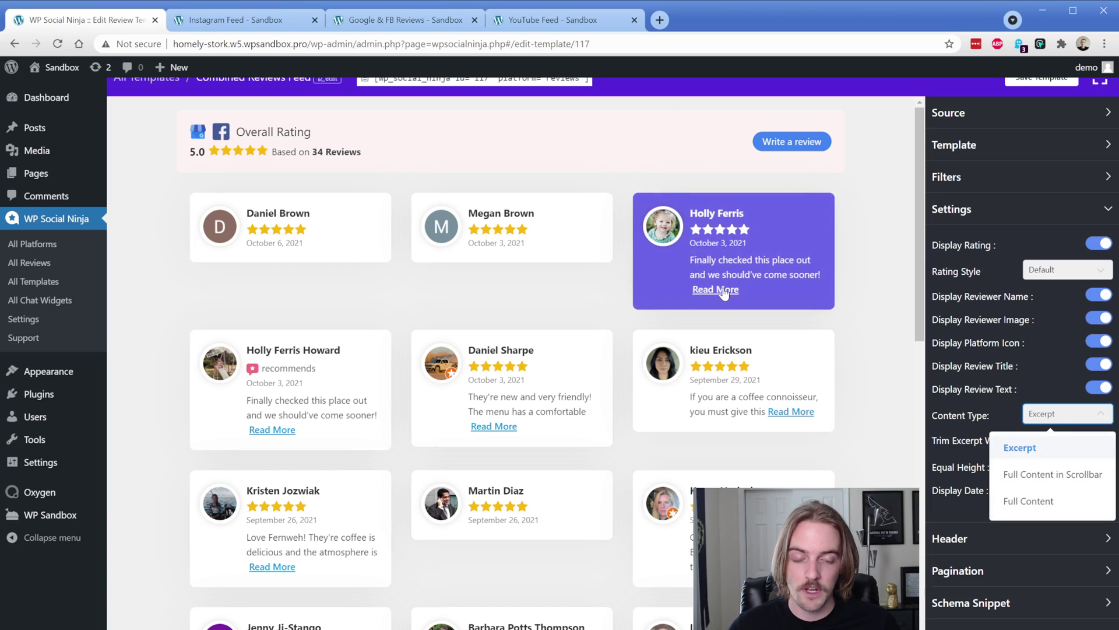
pyautogui.click(1040, 471)
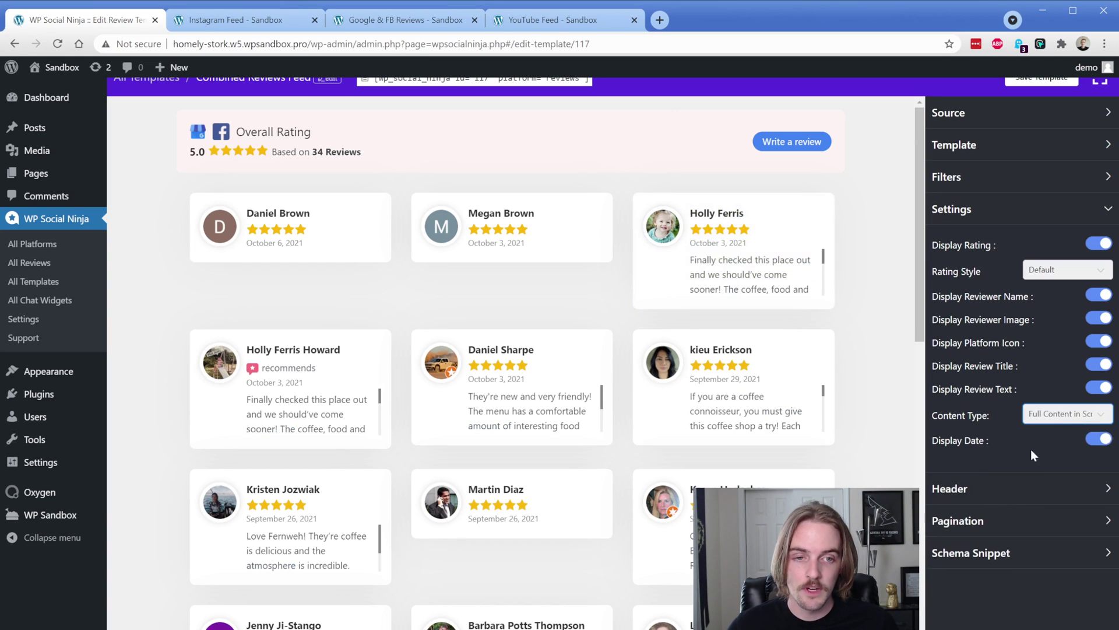
pyautogui.scroll(-3, 757, 277)
pyautogui.scroll(3, 757, 277)
pyautogui.scroll(-3, 757, 275)
pyautogui.scroll(3, 758, 274)
# Step: Try the Full Content and Excerpt content types, and set the cards back to Full Content in Scrollbar
pyautogui.click(1067, 414)
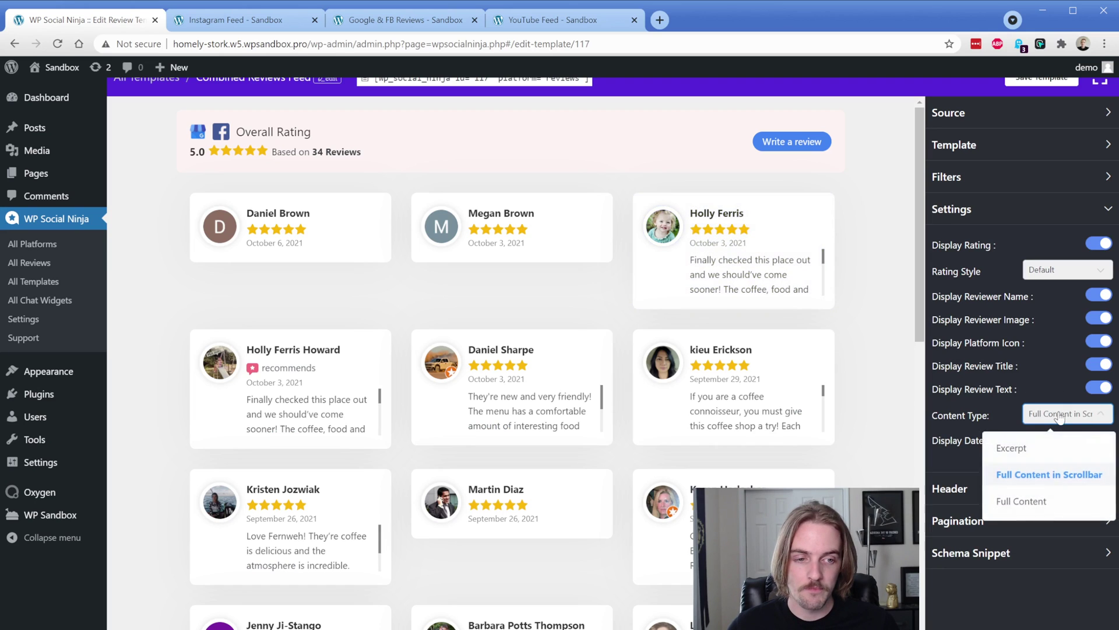
pyautogui.click(1029, 503)
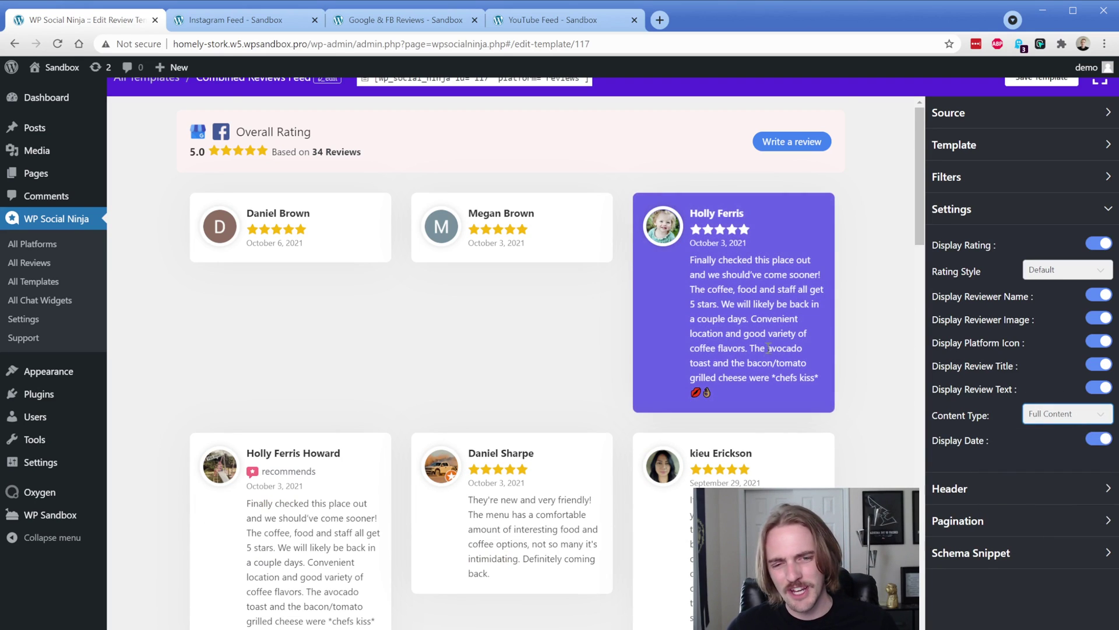
pyautogui.scroll(-3, 760, 357)
pyautogui.scroll(3, 758, 358)
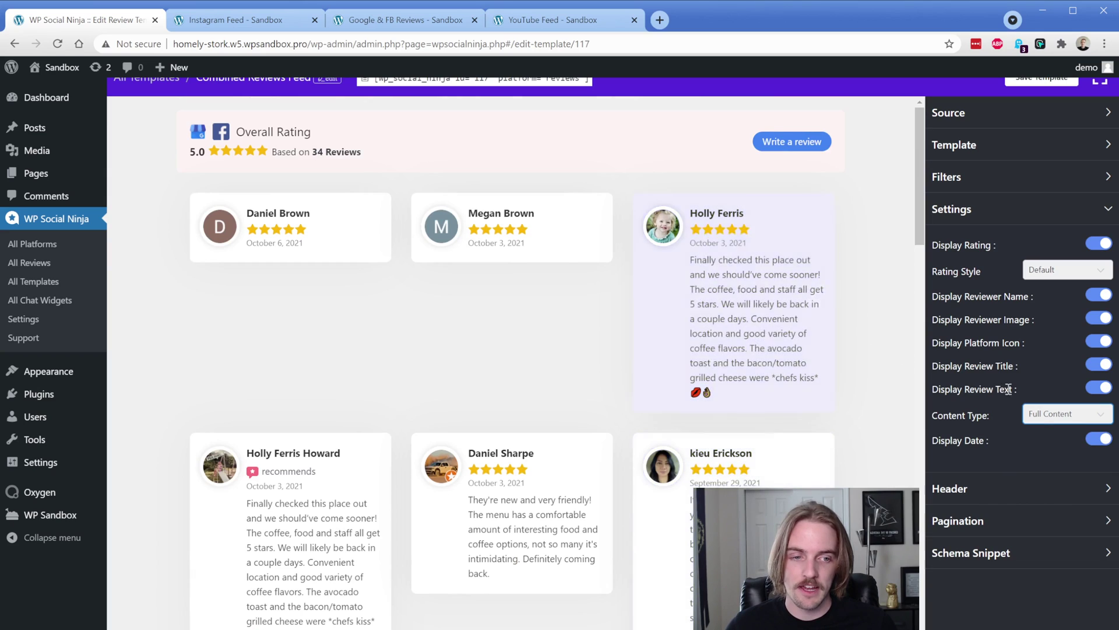
pyautogui.click(1046, 415)
pyautogui.click(1035, 446)
pyautogui.click(1055, 413)
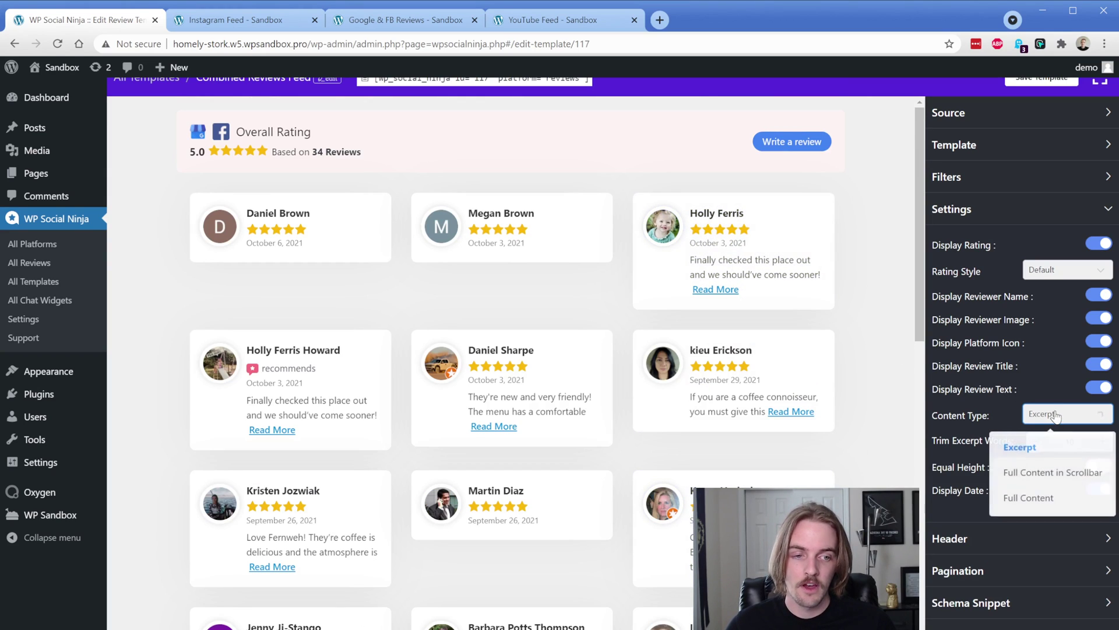
pyautogui.click(1051, 473)
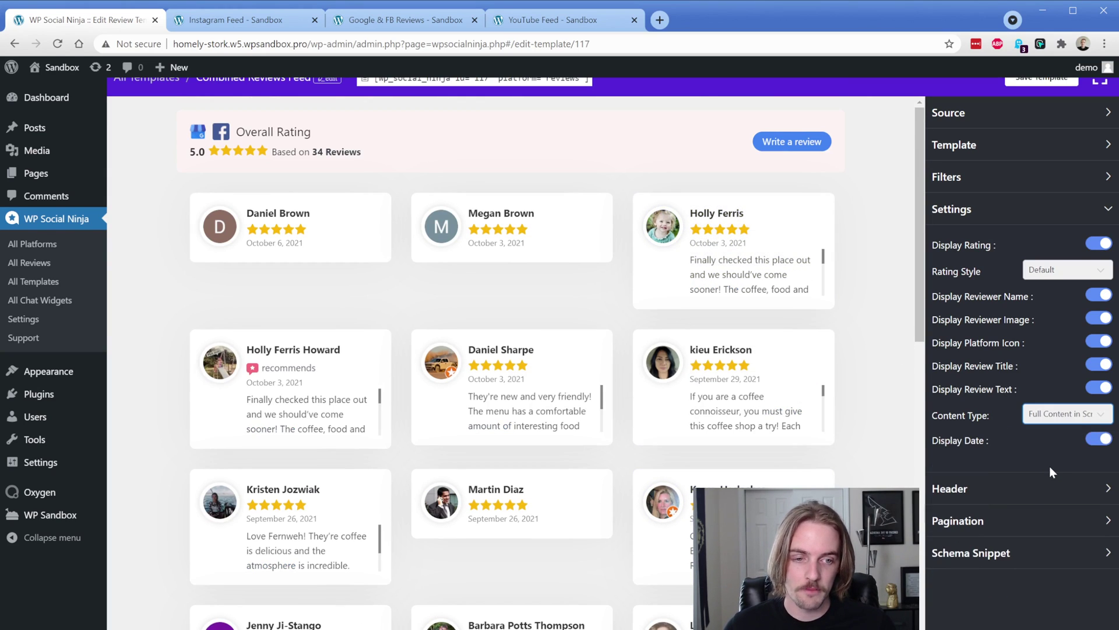
# Step: Switch off the header's title, rating, number of reviews and Write a Review button, toggle the whole header, and switch everything back on
pyautogui.click(1036, 483)
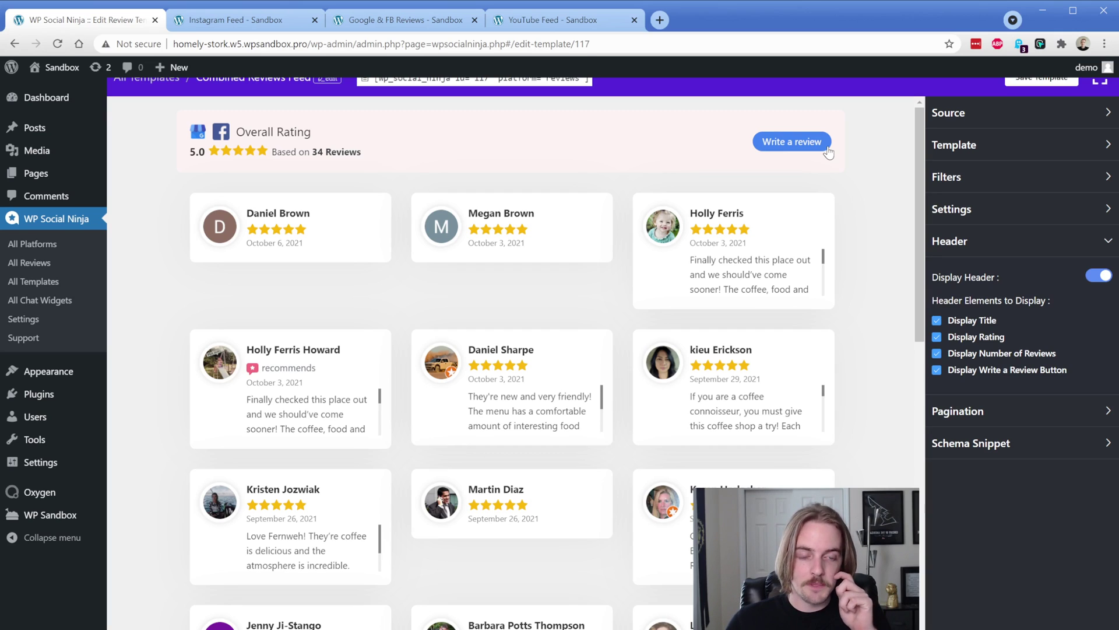
pyautogui.click(977, 341)
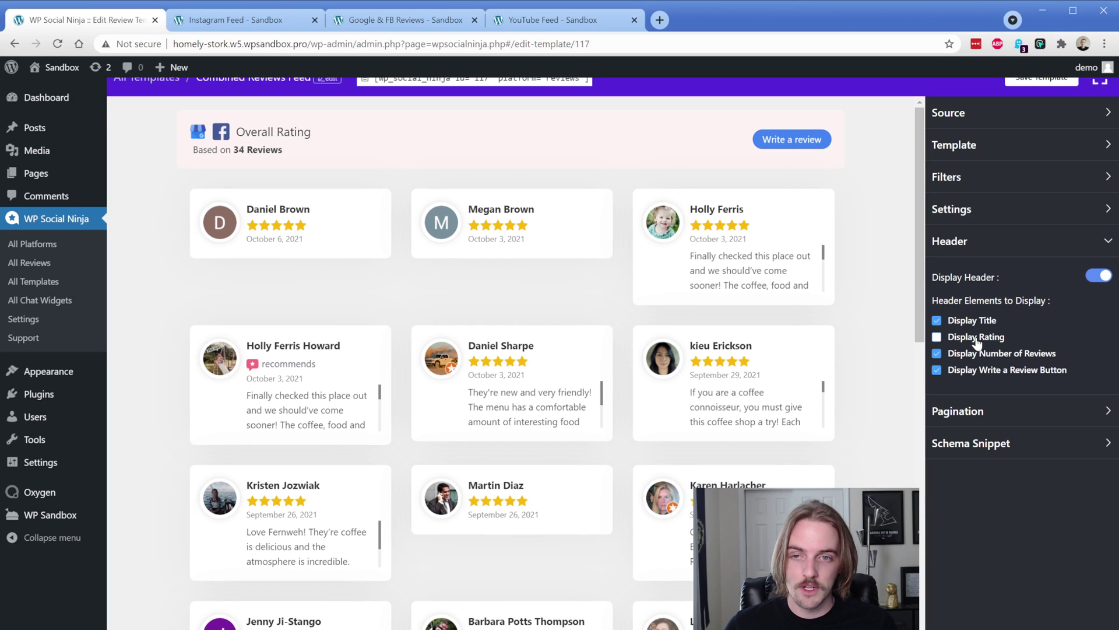
pyautogui.click(972, 355)
pyautogui.click(971, 370)
pyautogui.click(971, 327)
pyautogui.click(1096, 278)
pyautogui.click(1096, 279)
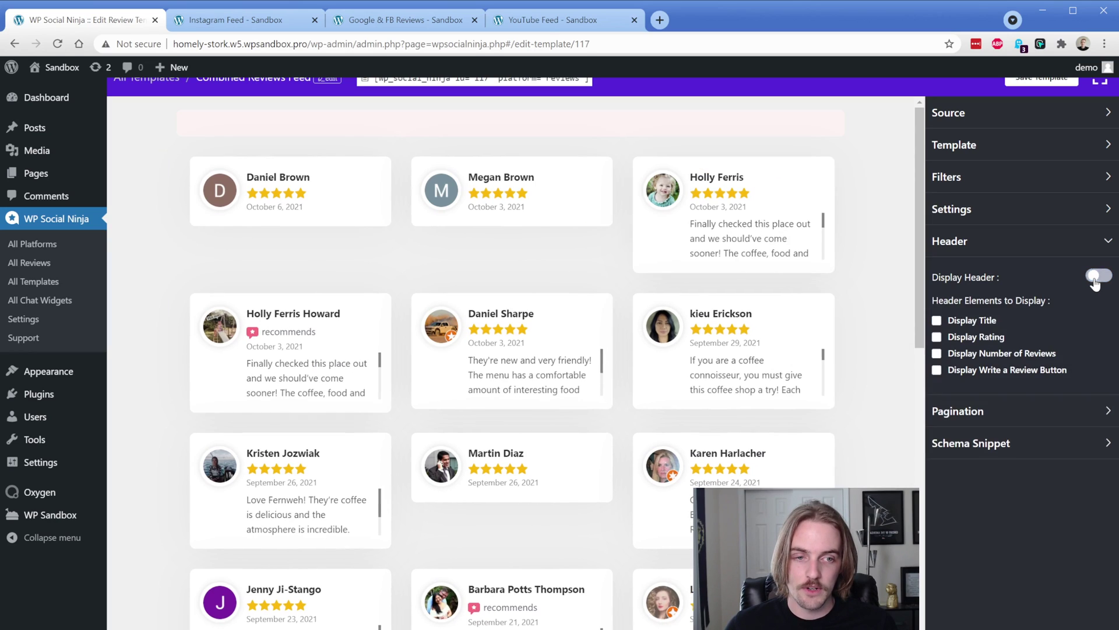
pyautogui.click(984, 339)
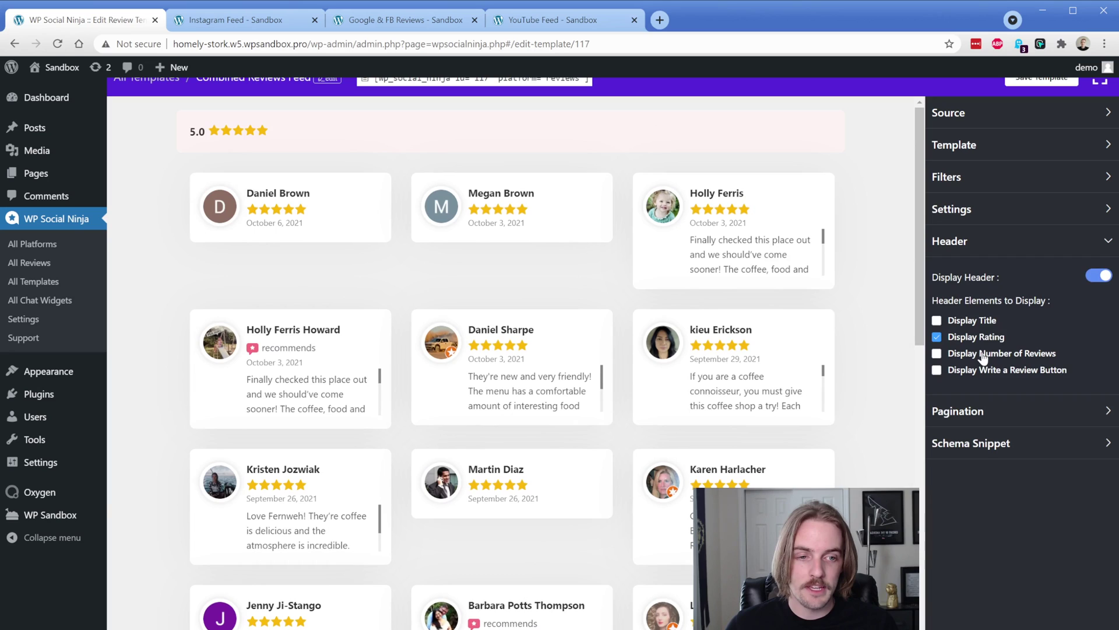
pyautogui.click(985, 355)
pyautogui.click(972, 323)
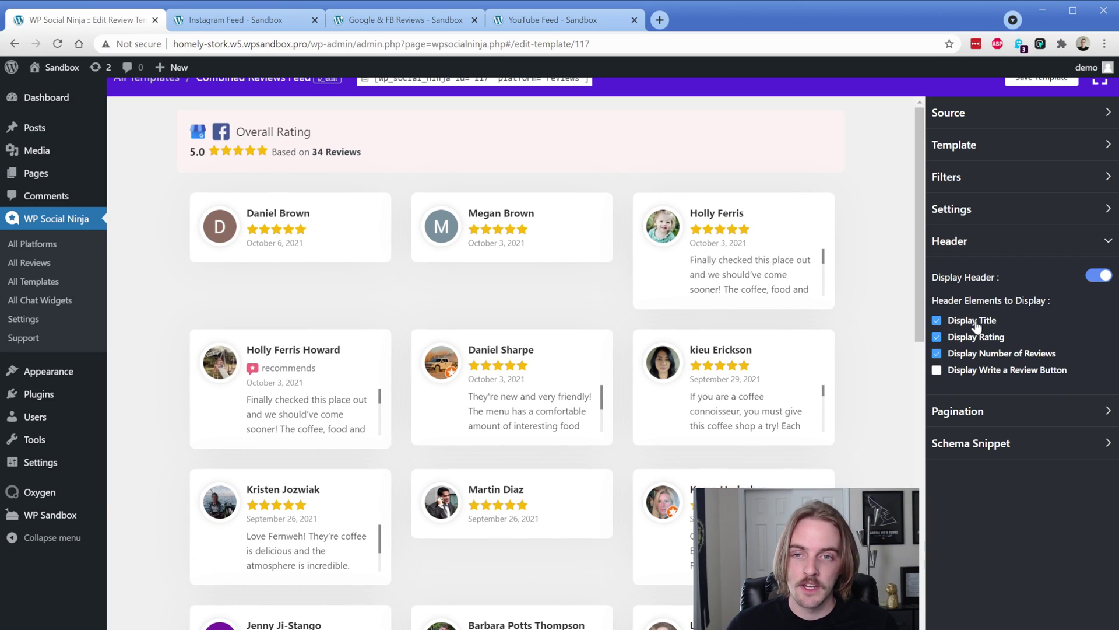
pyautogui.click(988, 372)
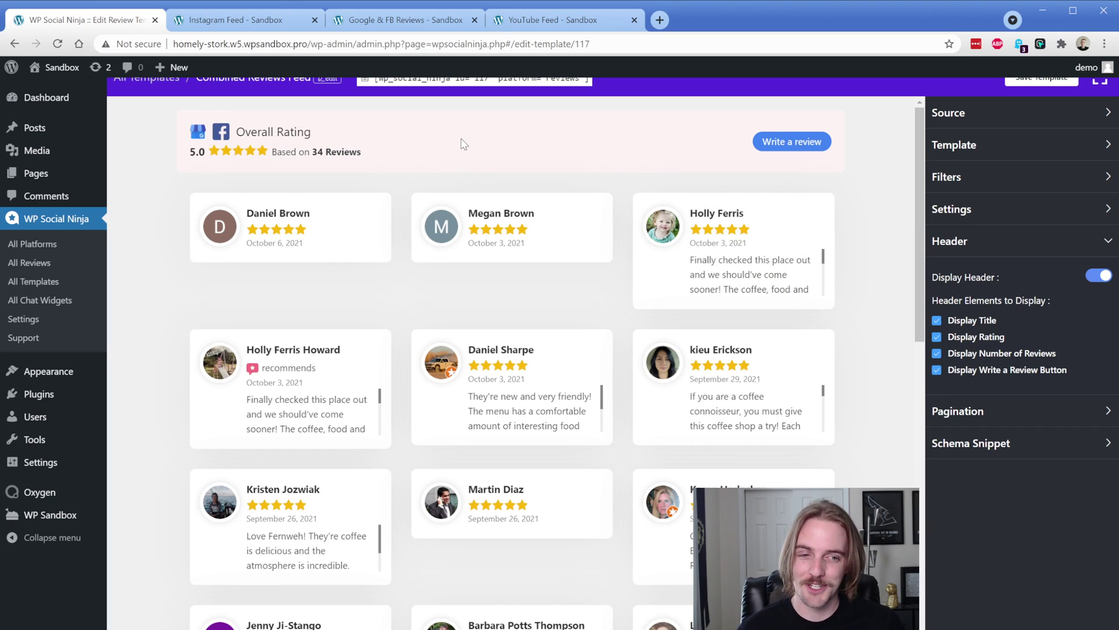
# Step: Open the reviews template's pagination settings and look through the feed down the page
pyautogui.click(1020, 414)
pyautogui.scroll(-4, 726, 467)
pyautogui.scroll(-8, 726, 466)
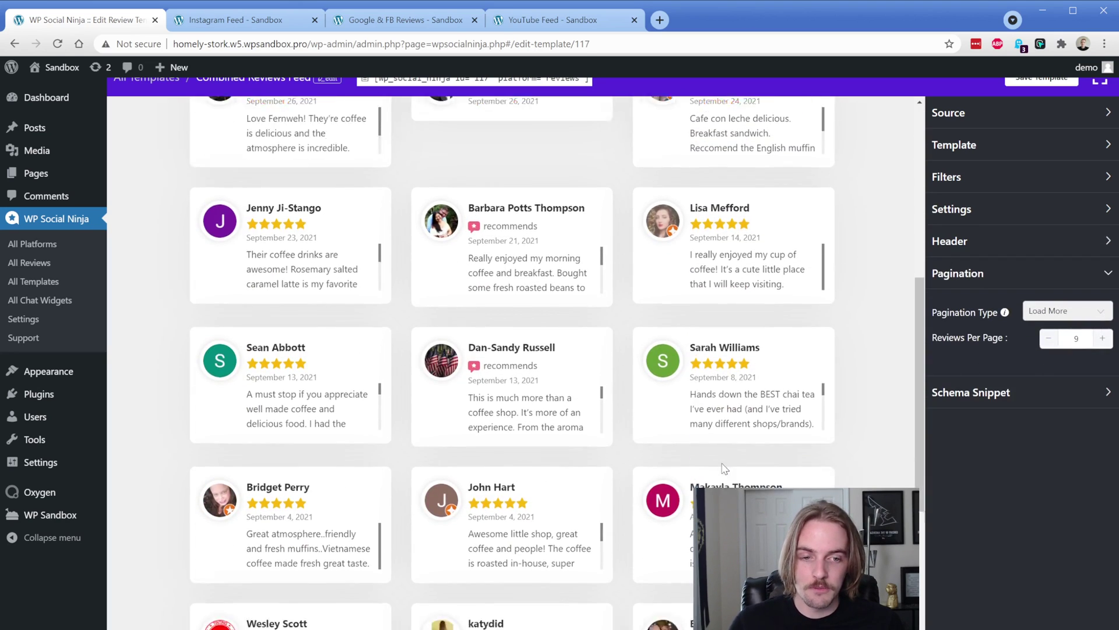
pyautogui.scroll(12, 727, 465)
pyautogui.scroll(1, 756, 385)
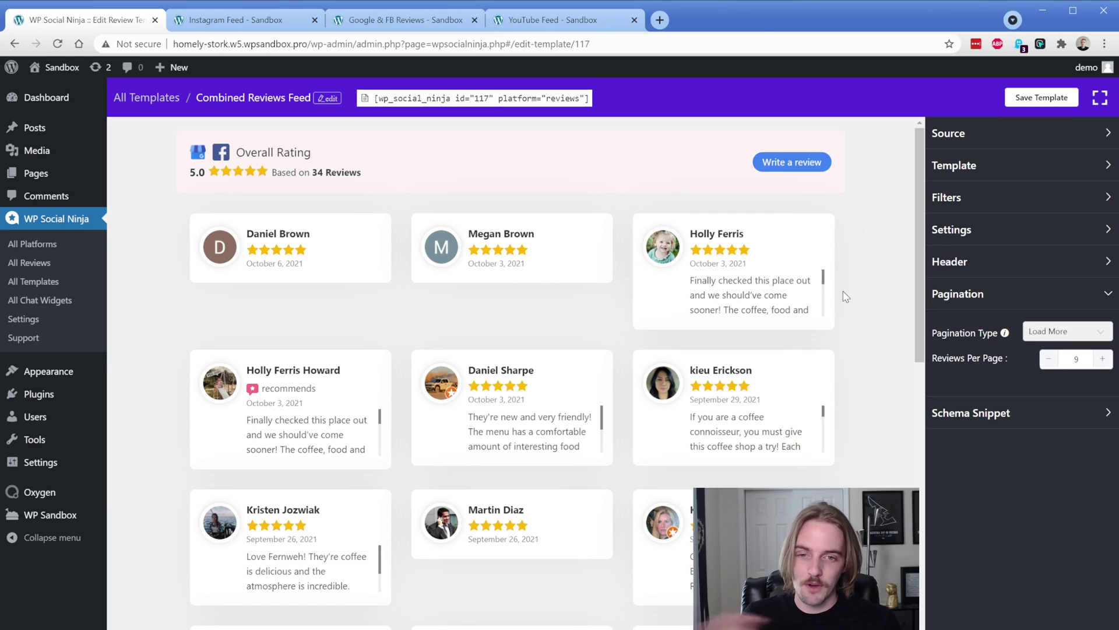
# Step: Enable the schema snippet for the combined reviews template and look over its business fields and the template shortcode
pyautogui.click(1004, 415)
pyautogui.click(1099, 363)
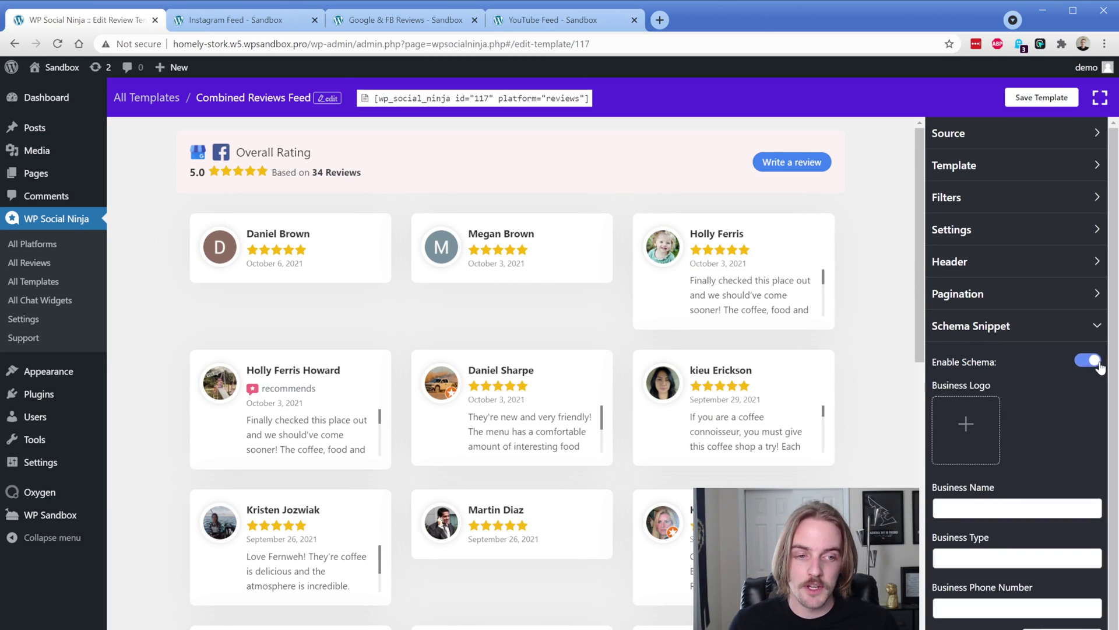
pyautogui.scroll(-1, 1050, 404)
pyautogui.click(1007, 472)
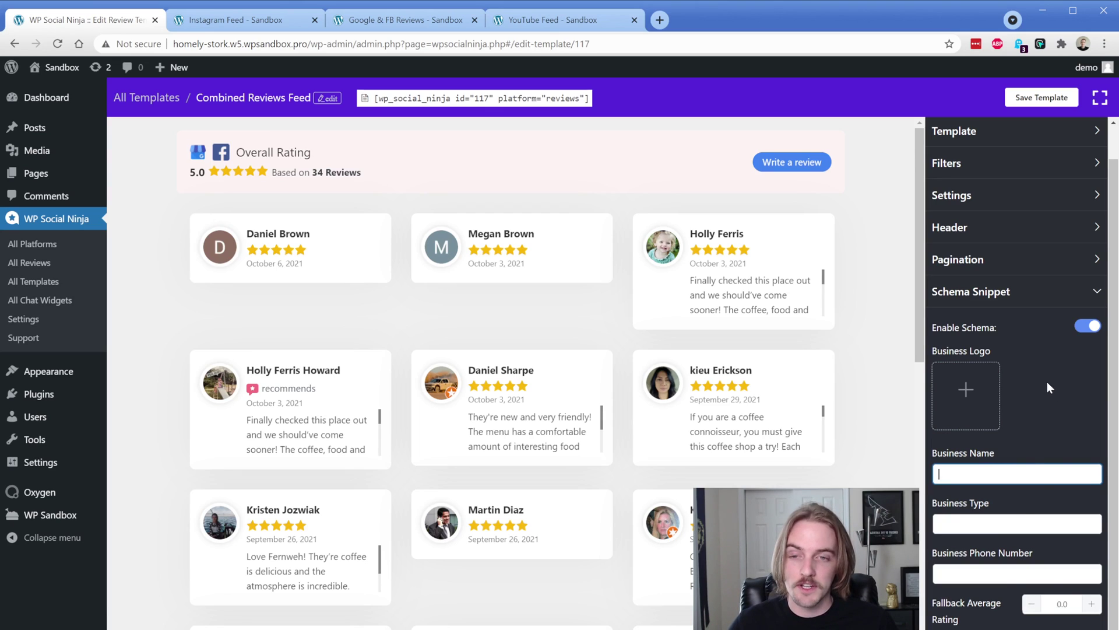
pyautogui.click(476, 99)
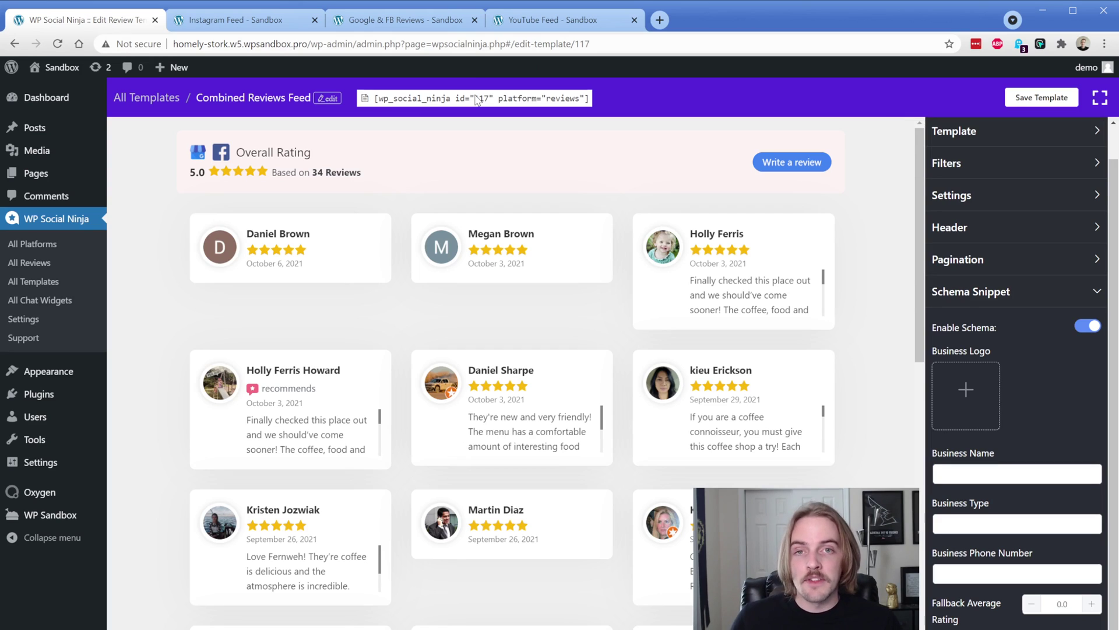
# Step: Leave the reviews template without saving, go to All Chat Widgets and open the "chats widget" entry for editing
pyautogui.click(42, 302)
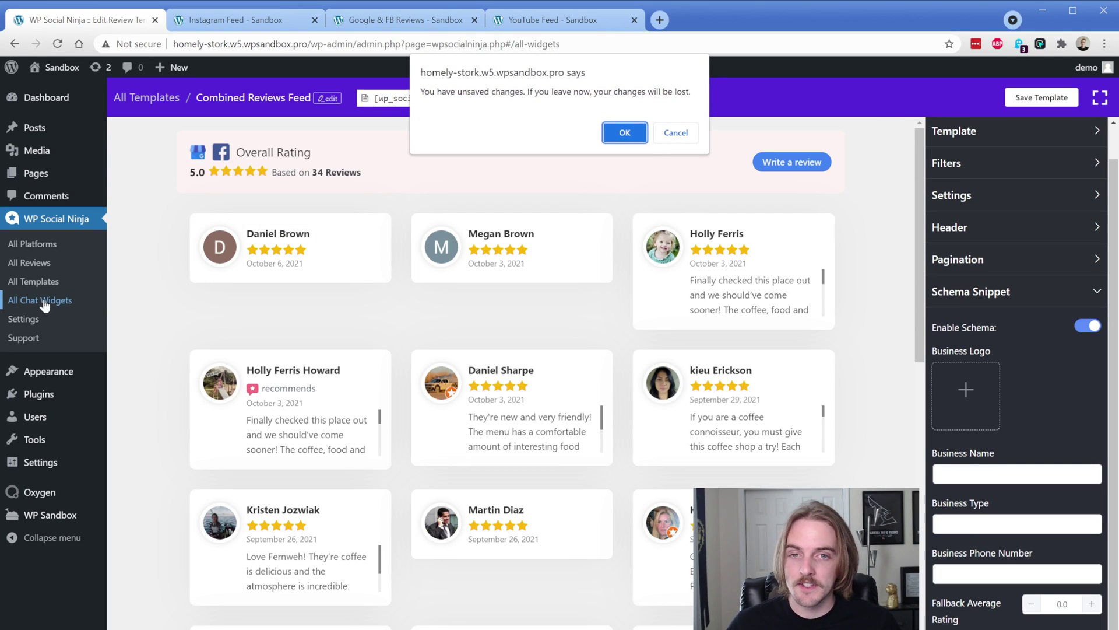
pyautogui.click(621, 139)
pyautogui.moveTo(317, 225)
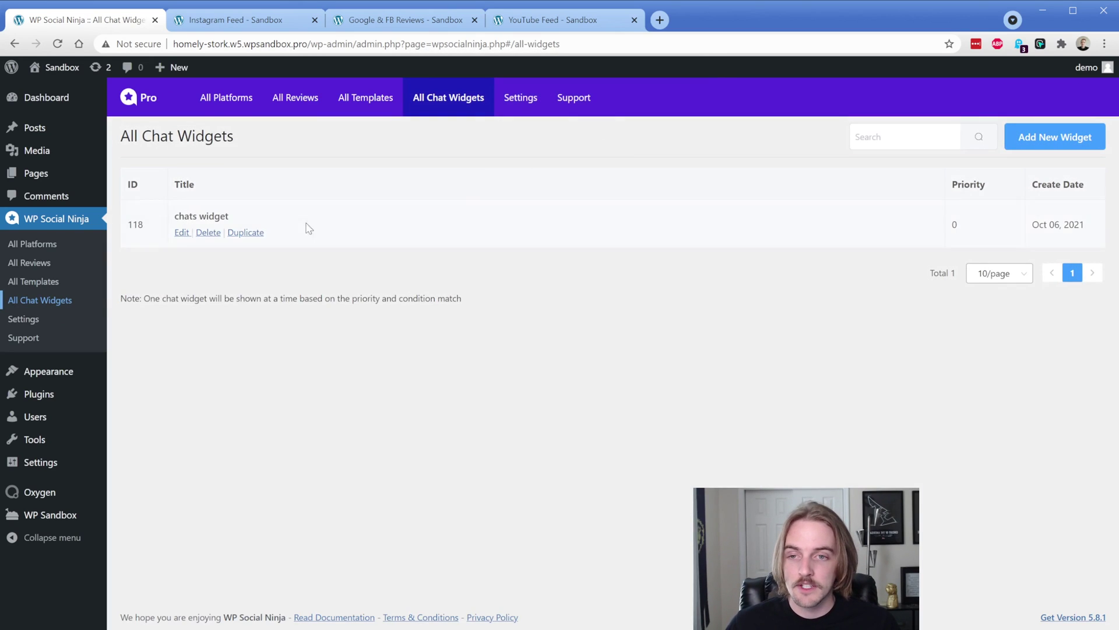
pyautogui.click(182, 233)
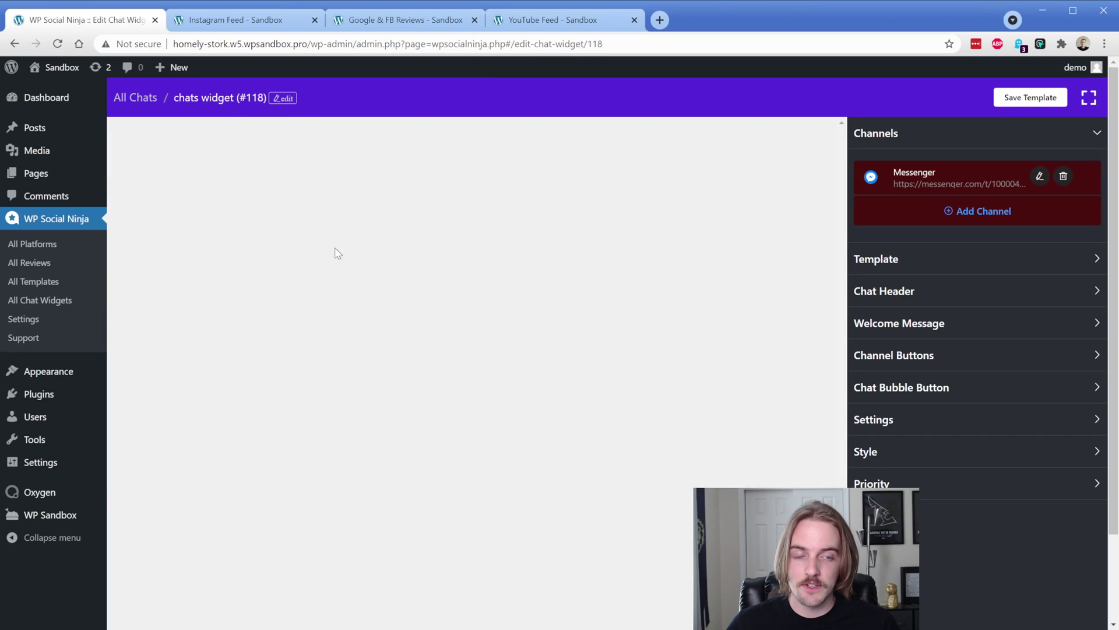
# Step: Look over the channels that can be added to the chat widget, and cancel without adding one
pyautogui.click(989, 222)
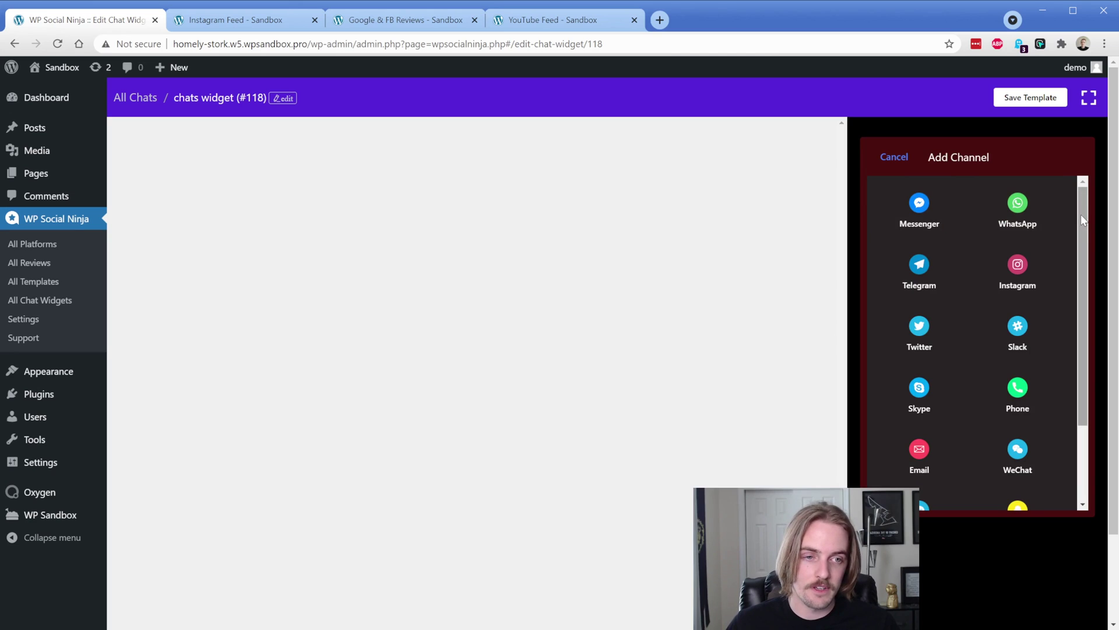
pyautogui.moveTo(1081, 214)
pyautogui.mouseDown()
pyautogui.moveTo(1083, 326)
pyautogui.moveTo(1079, 208)
pyautogui.mouseUp()
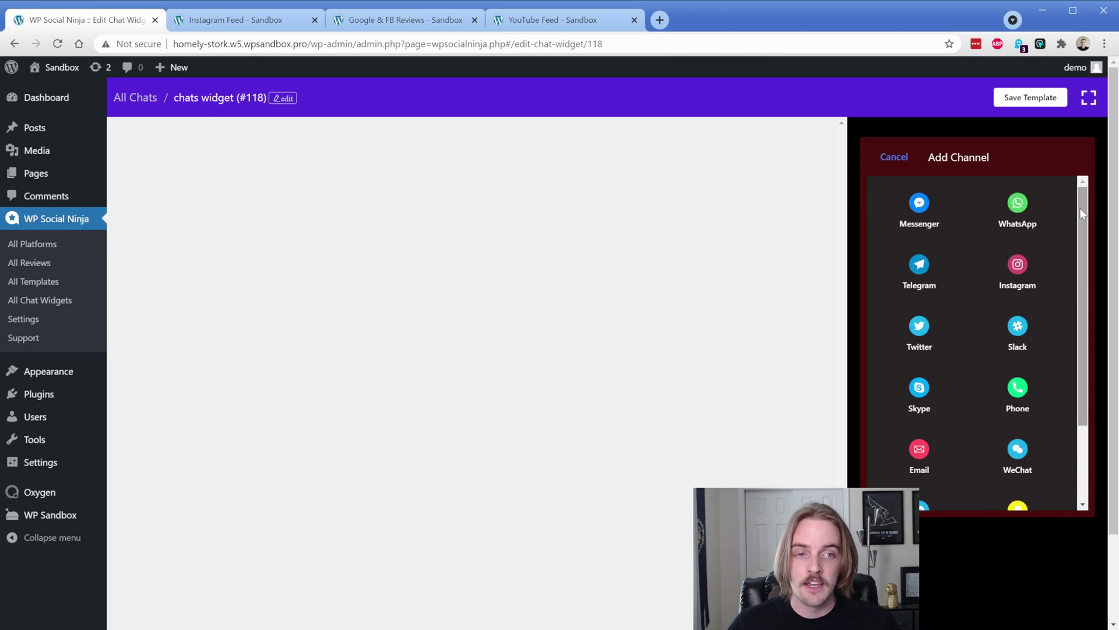
pyautogui.click(892, 156)
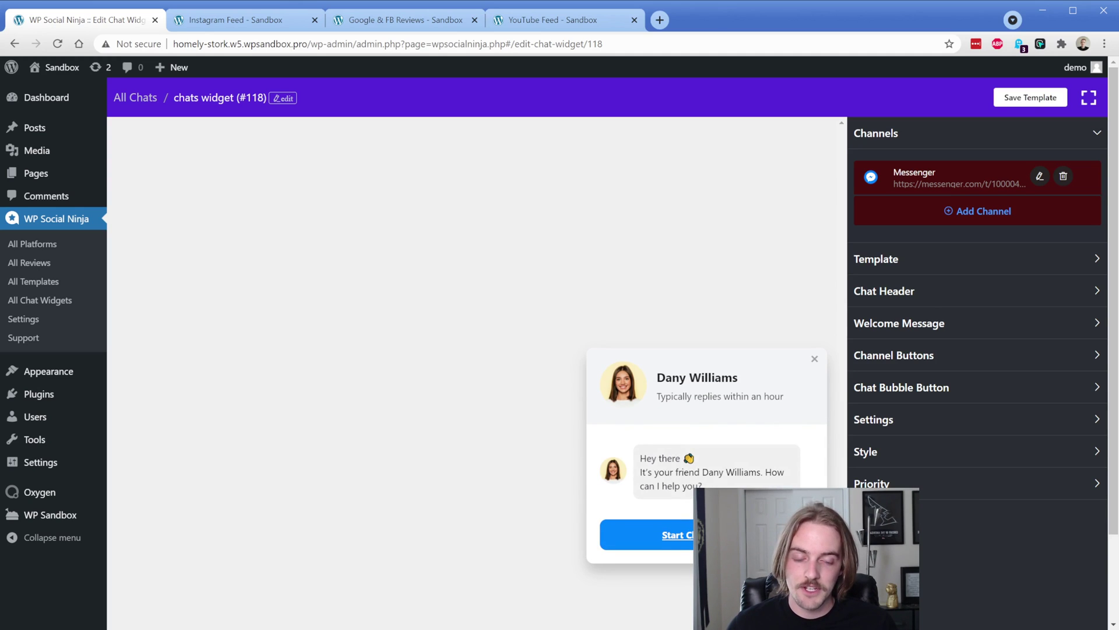
# Step: Try the Support, Feedback and Sale templates on the chat box, and set it back to General
pyautogui.click(898, 258)
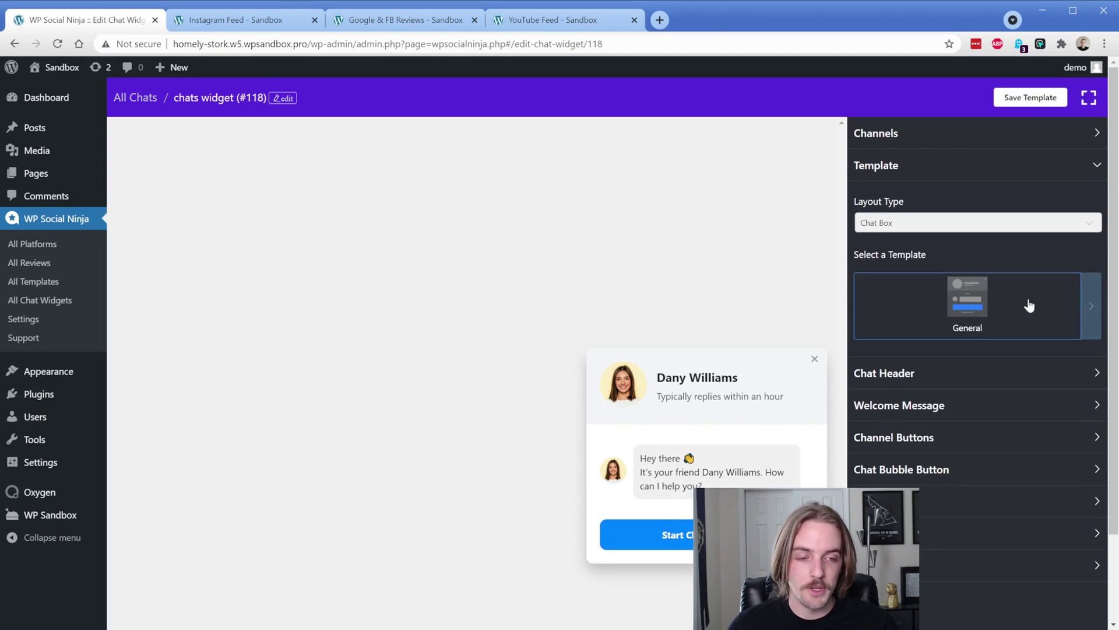
pyautogui.click(991, 302)
pyautogui.click(989, 304)
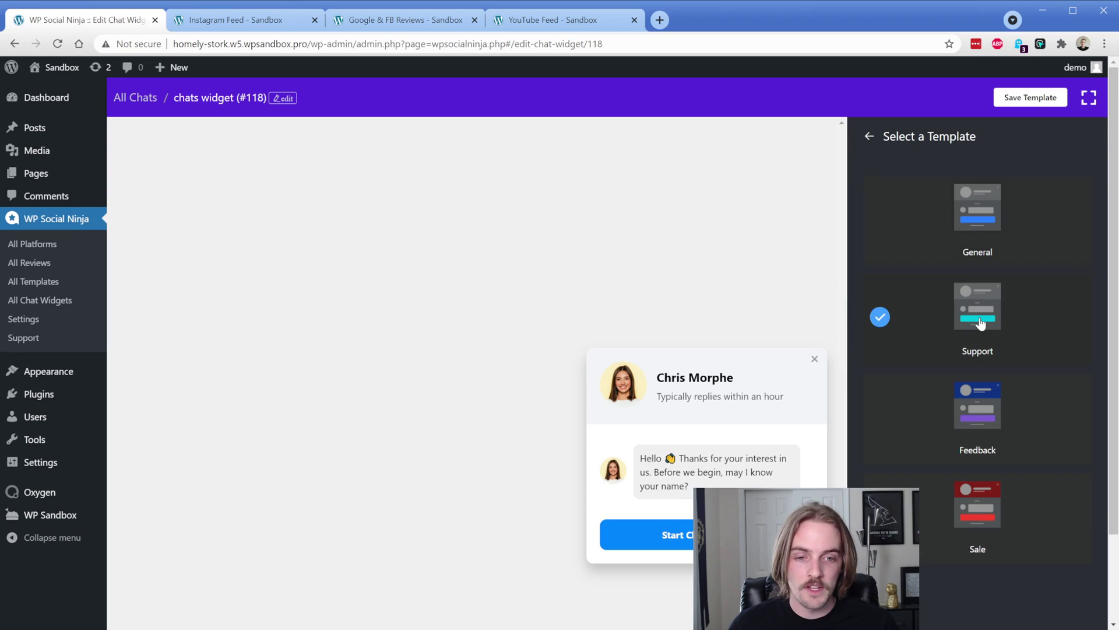
pyautogui.click(976, 402)
pyautogui.click(984, 496)
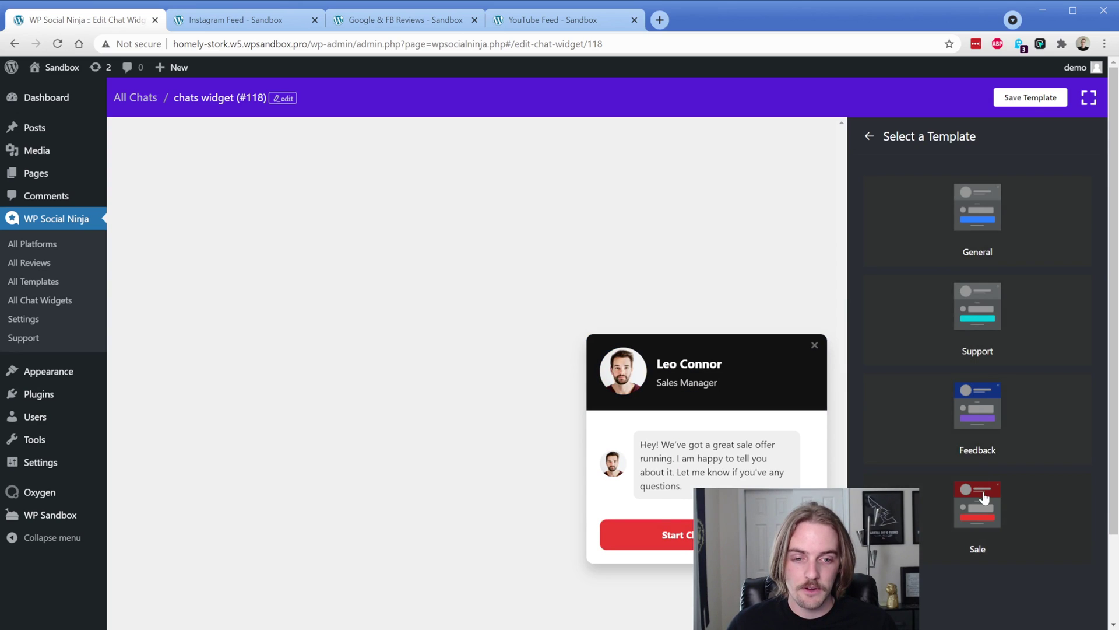
pyautogui.click(973, 222)
# Step: Replace the profile name in the chat header with the site owner's full name
pyautogui.click(917, 373)
pyautogui.click(926, 256)
pyautogui.hotkey('ctrl', 'a')
pyautogui.write('Jonathan Jernigan')
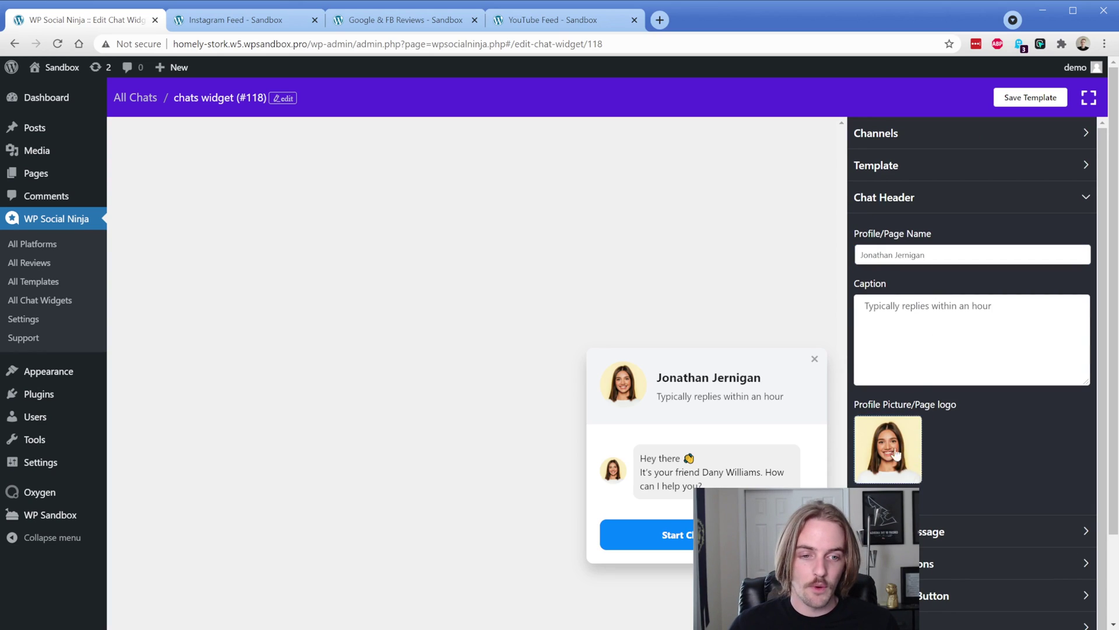
# Step: Examine the chat widget's greeting message and its channel button text and icon settings
pyautogui.click(931, 532)
pyautogui.tripleClick(905, 373)
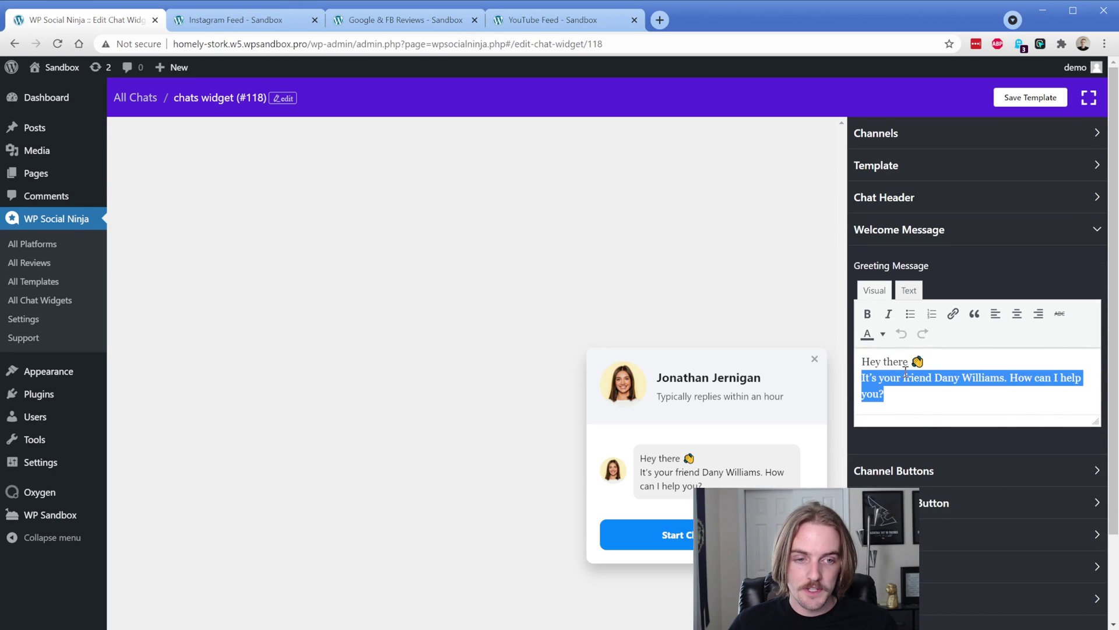
pyautogui.click(927, 470)
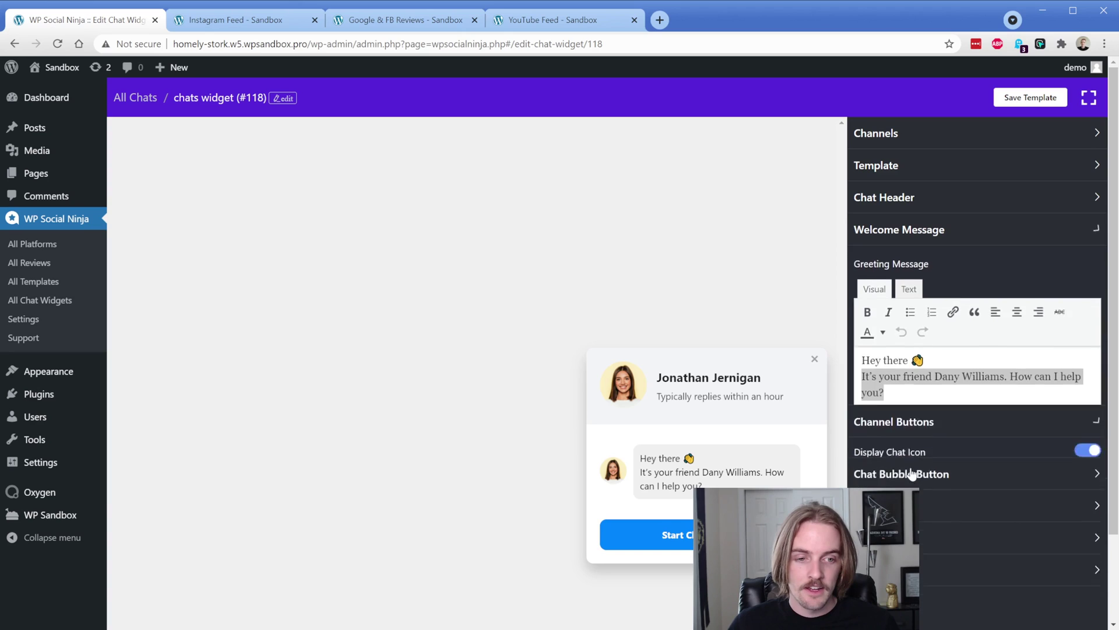
pyautogui.click(927, 340)
pyautogui.tripleClick(927, 340)
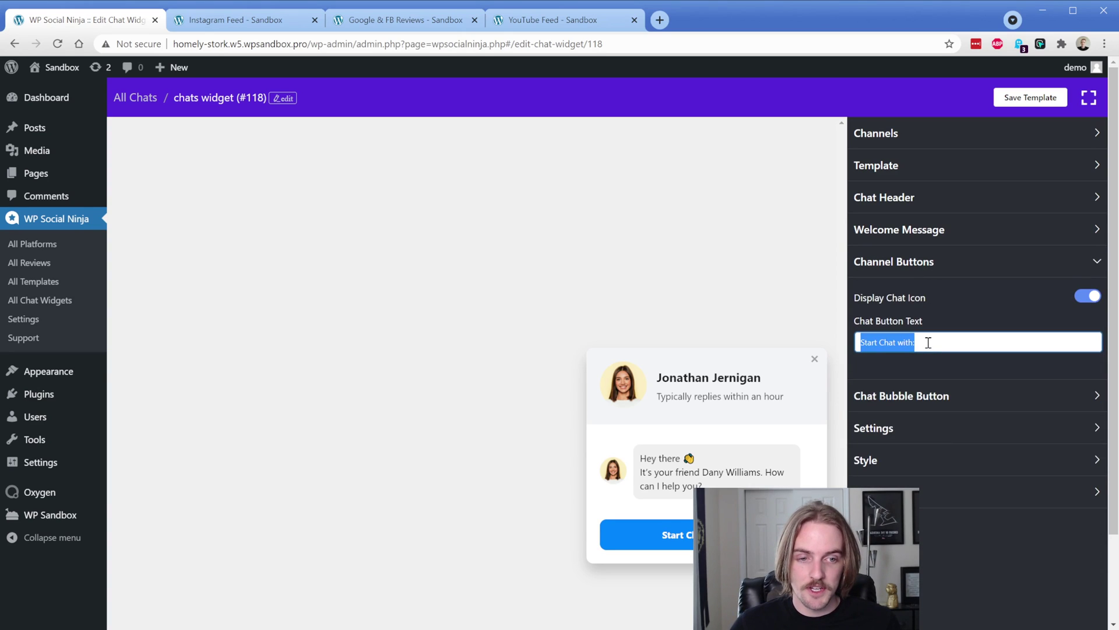
# Step: Set the chat bubble button's text to "Need to message us?"
pyautogui.click(932, 395)
pyautogui.click(924, 350)
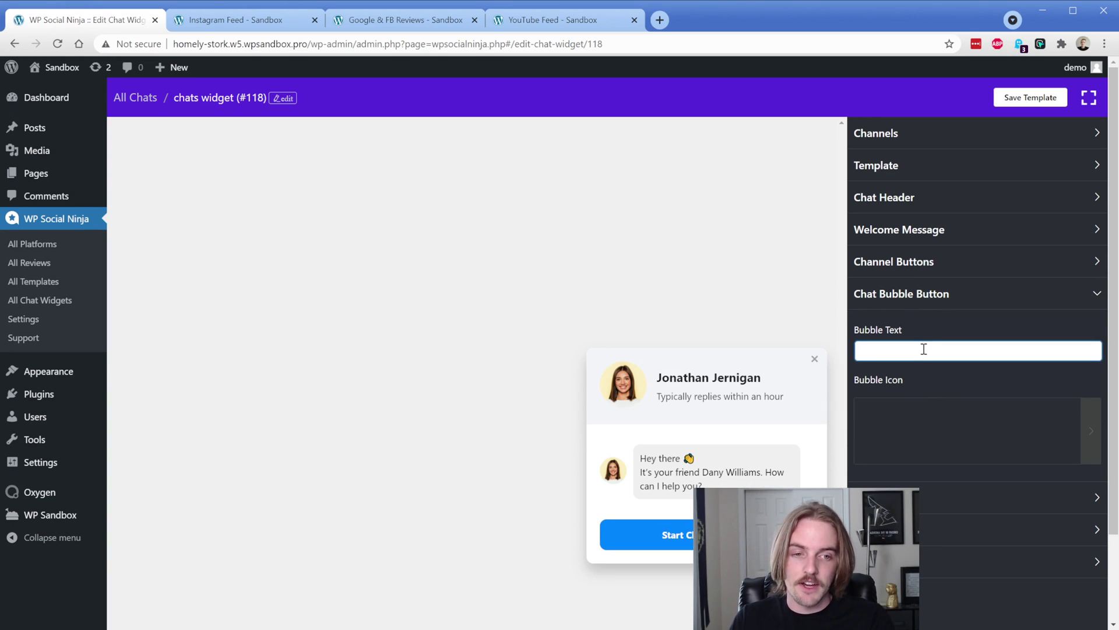
pyautogui.write('Need to message us?')
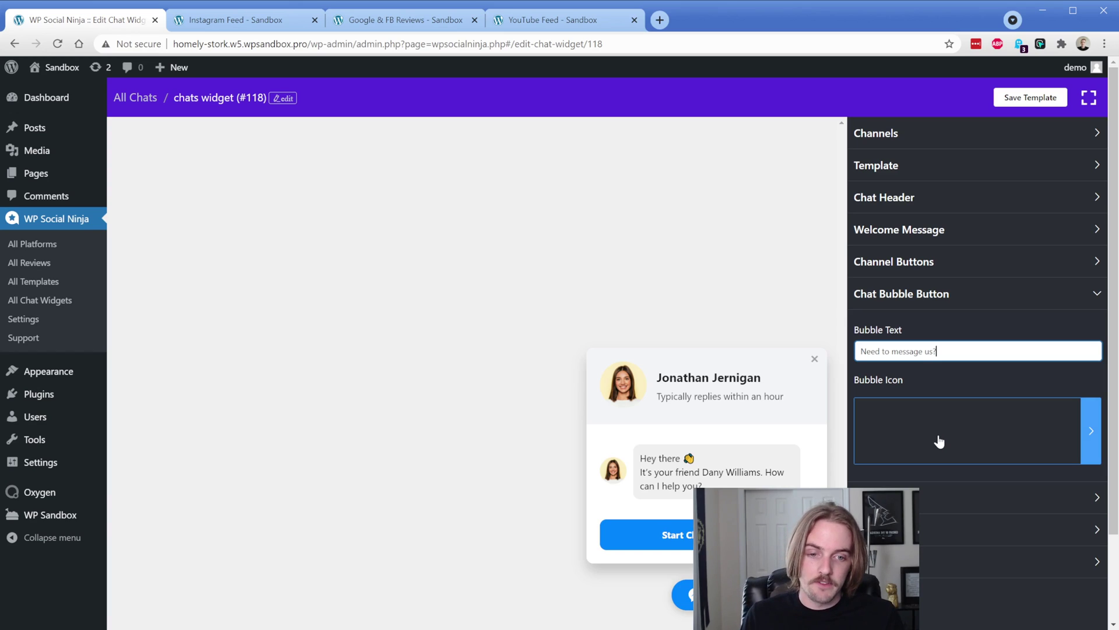
# Step: Try the Bottom Left and Top Left chat bubble positions, and set the bubble back to Bottom Right
pyautogui.click(932, 493)
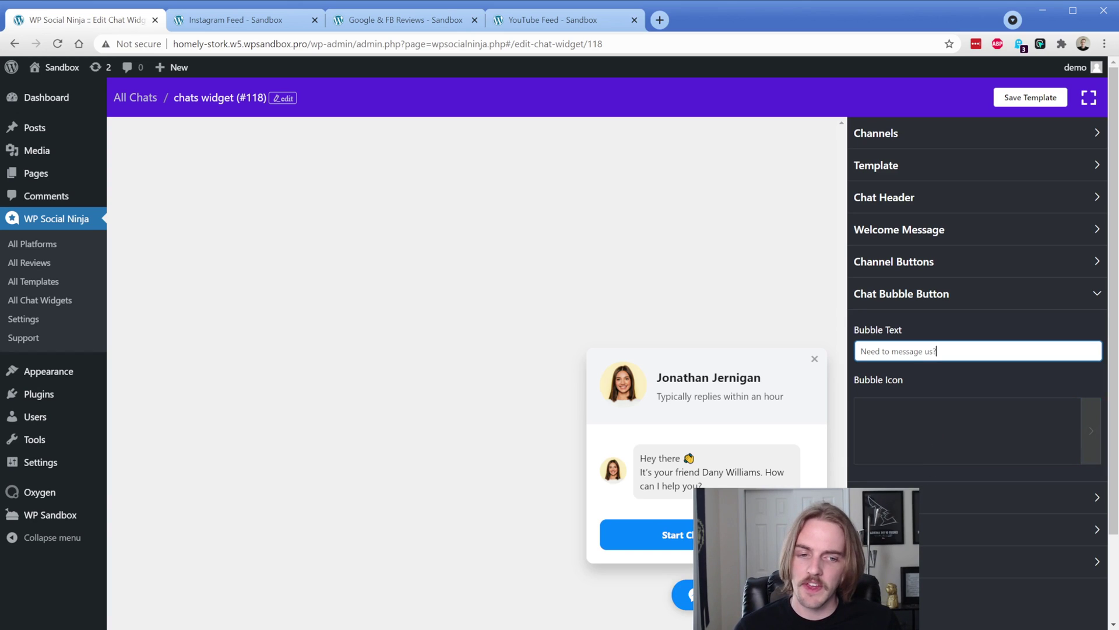
pyautogui.click(931, 389)
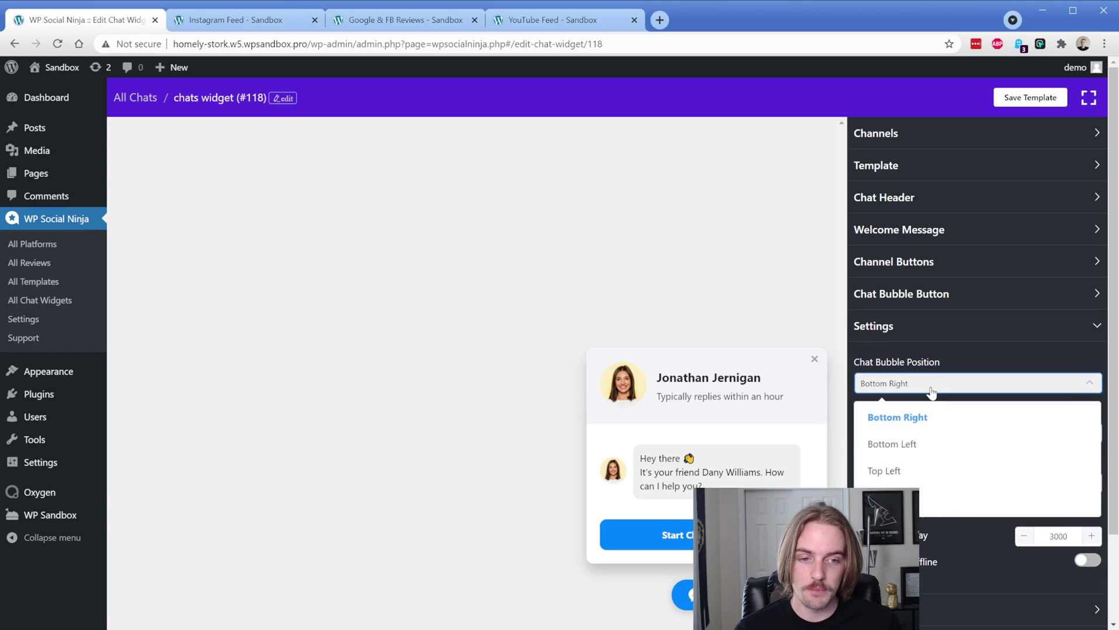
pyautogui.click(931, 445)
pyautogui.click(919, 386)
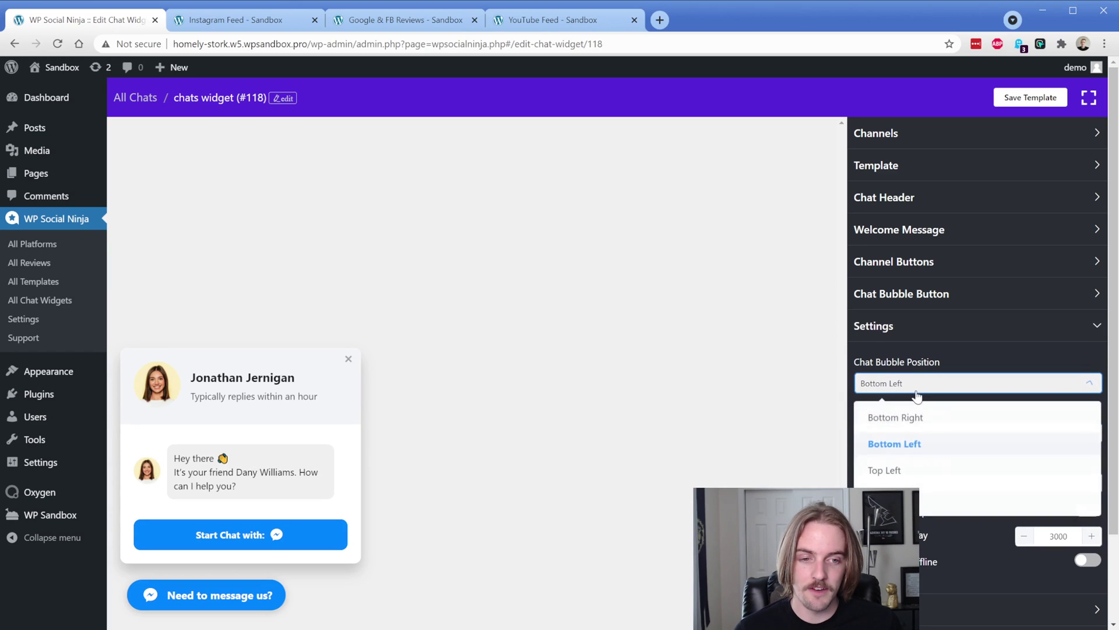
pyautogui.click(910, 462)
pyautogui.click(917, 387)
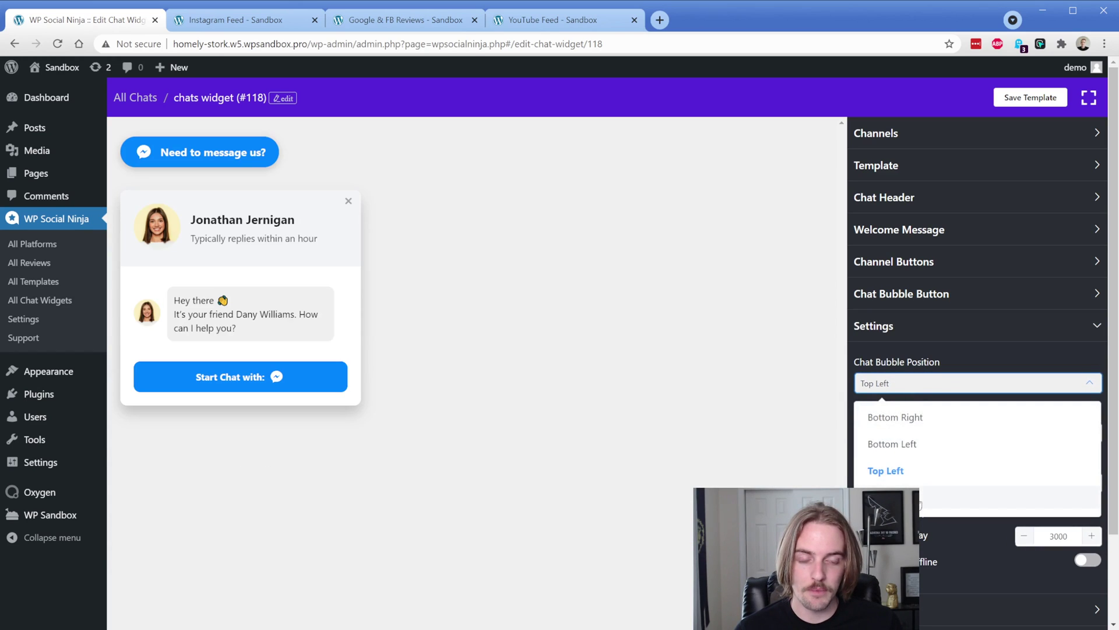
pyautogui.click(919, 416)
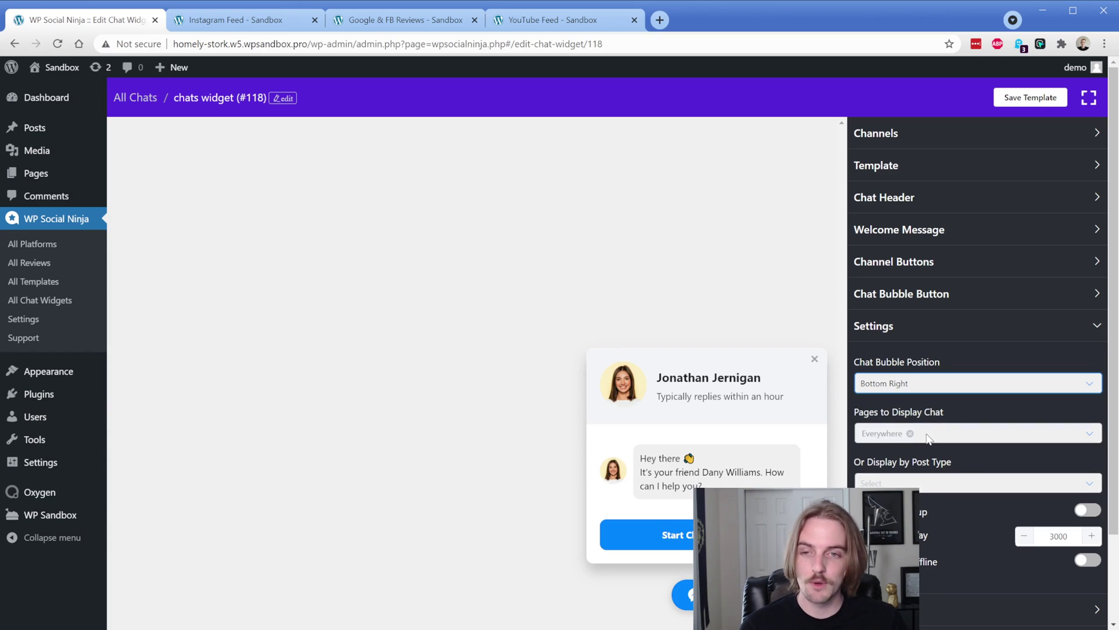
# Step: Examine the choices for pages to display the chat on, keeping Everywhere, and view the live Instagram Feed page
pyautogui.click(928, 438)
pyautogui.scroll(-2, 935, 519)
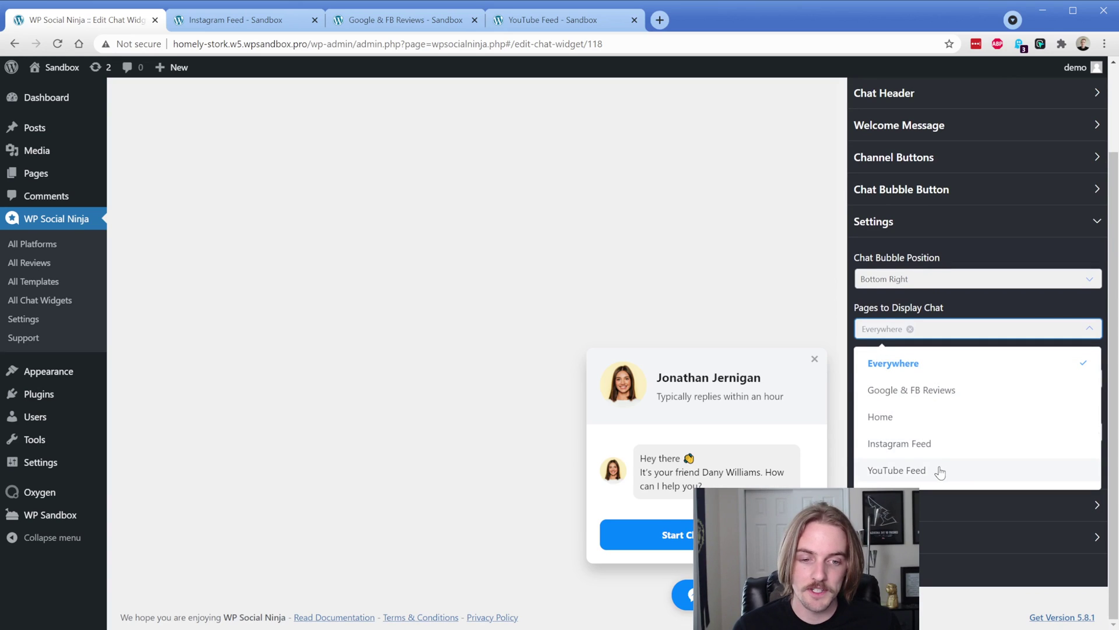
pyautogui.scroll(2, 912, 475)
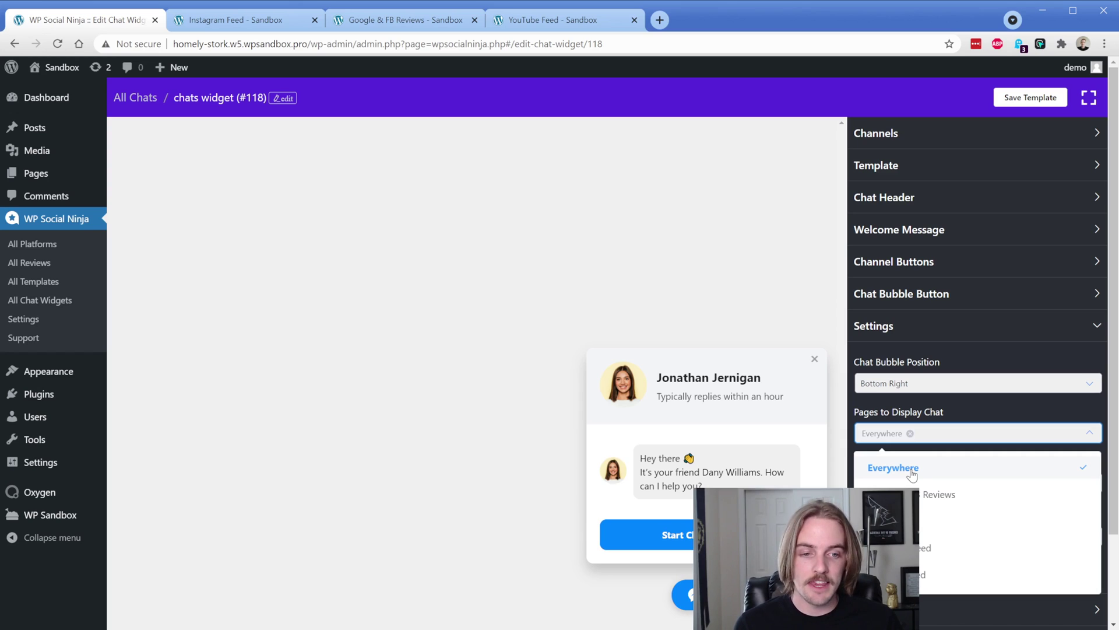
pyautogui.click(957, 415)
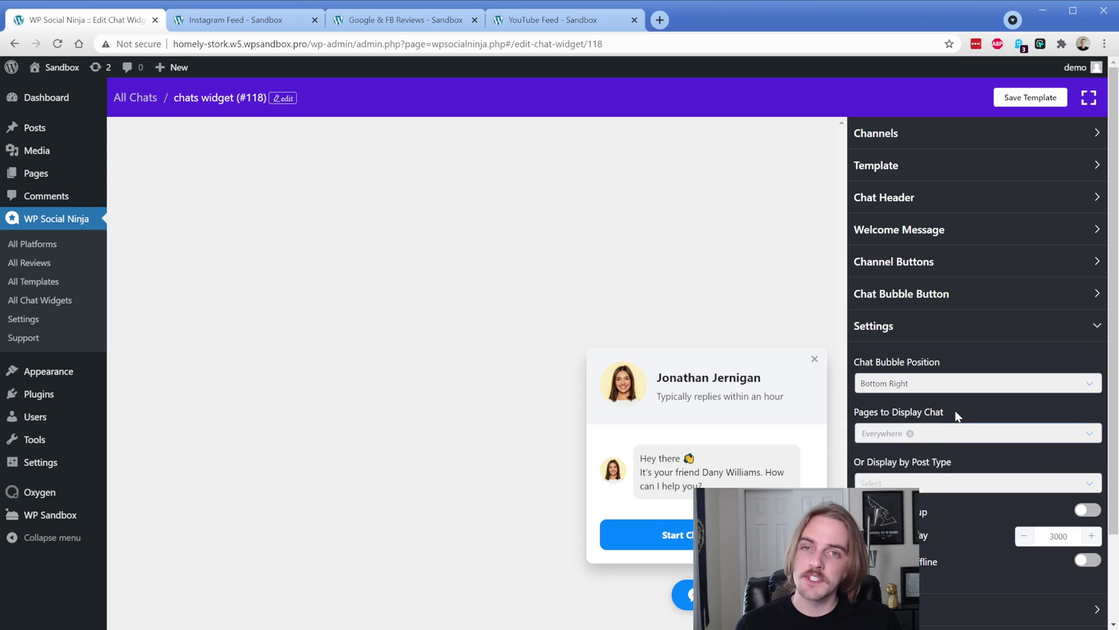
pyautogui.click(251, 20)
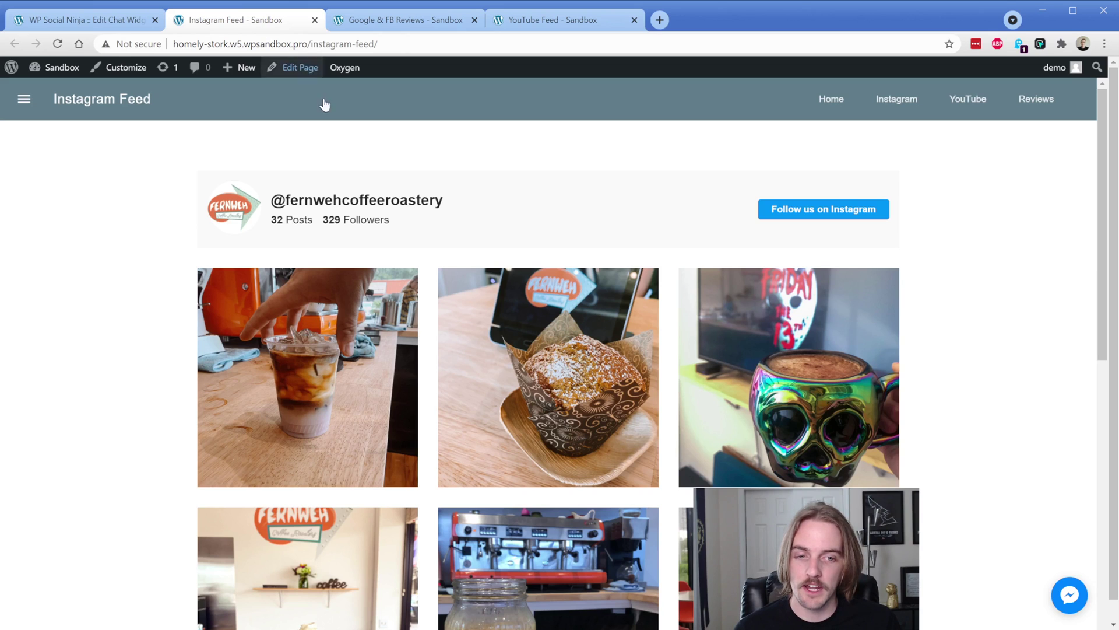
# Step: Open and close the chat popup on the live Instagram Feed page, and return to the chat widget editor
pyautogui.click(1069, 602)
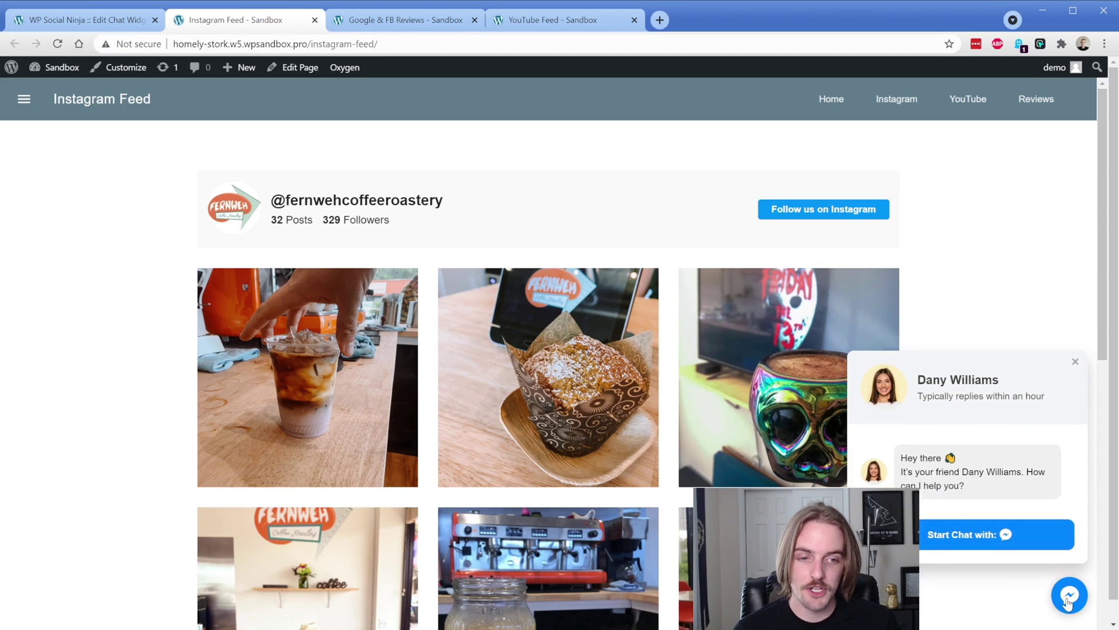
pyautogui.click(1069, 602)
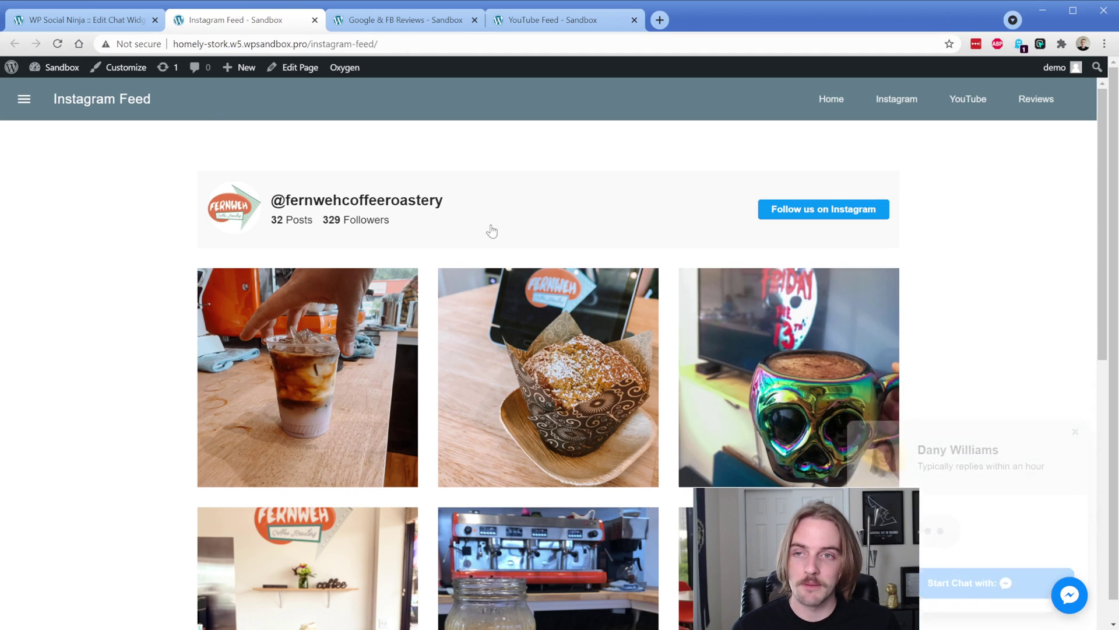
pyautogui.click(90, 21)
# Step: Examine the choices for pages to display the chat on and for displaying it by post type
pyautogui.click(965, 441)
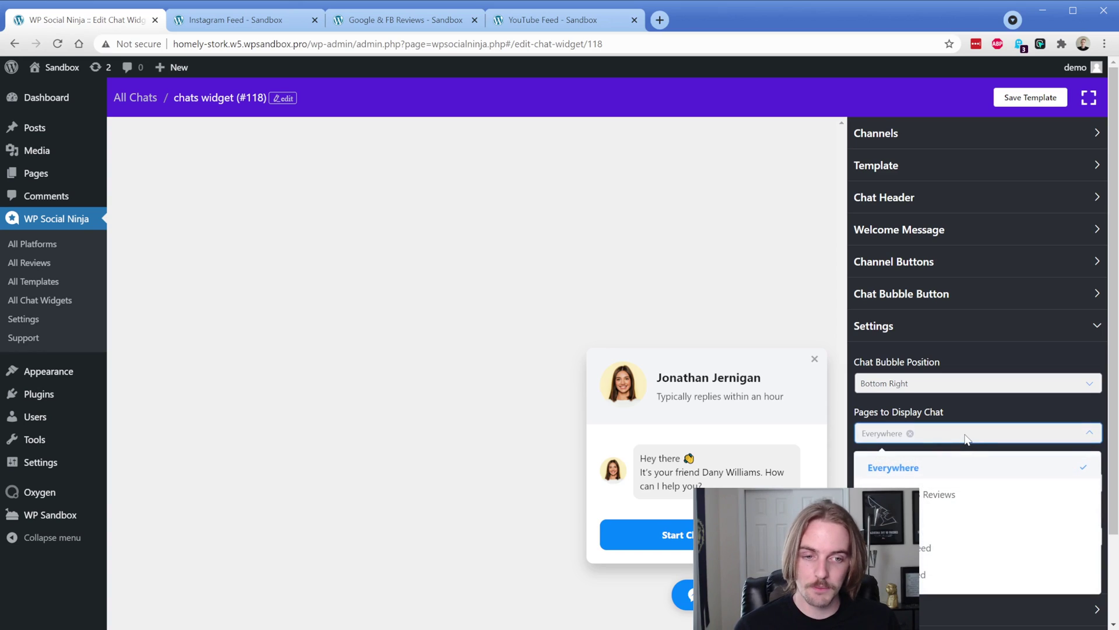
pyautogui.click(965, 441)
pyautogui.click(973, 488)
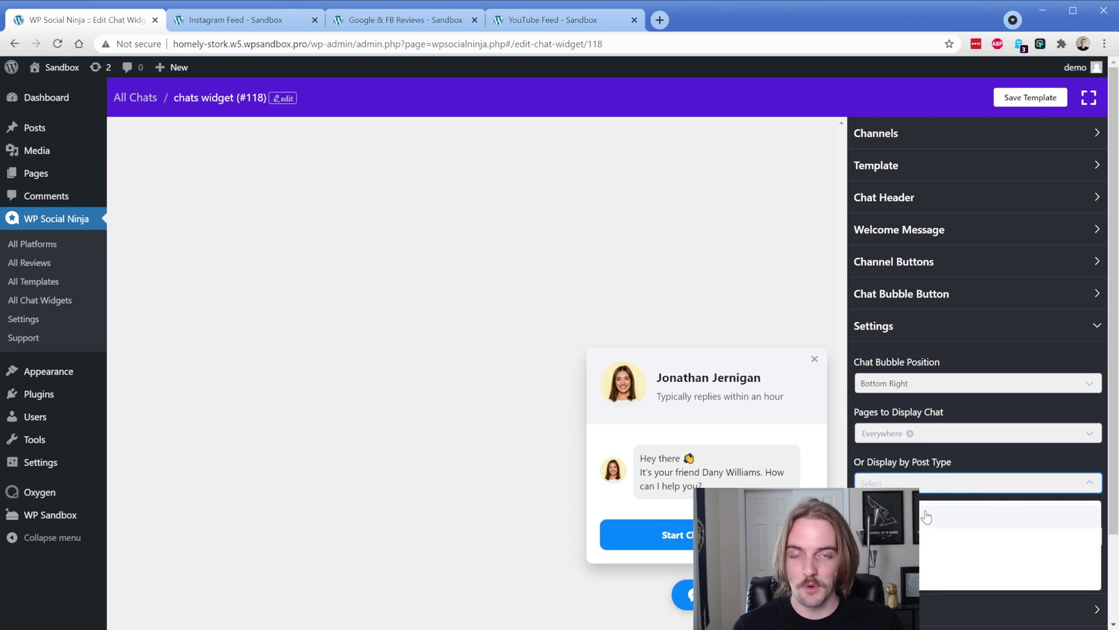
pyautogui.click(968, 467)
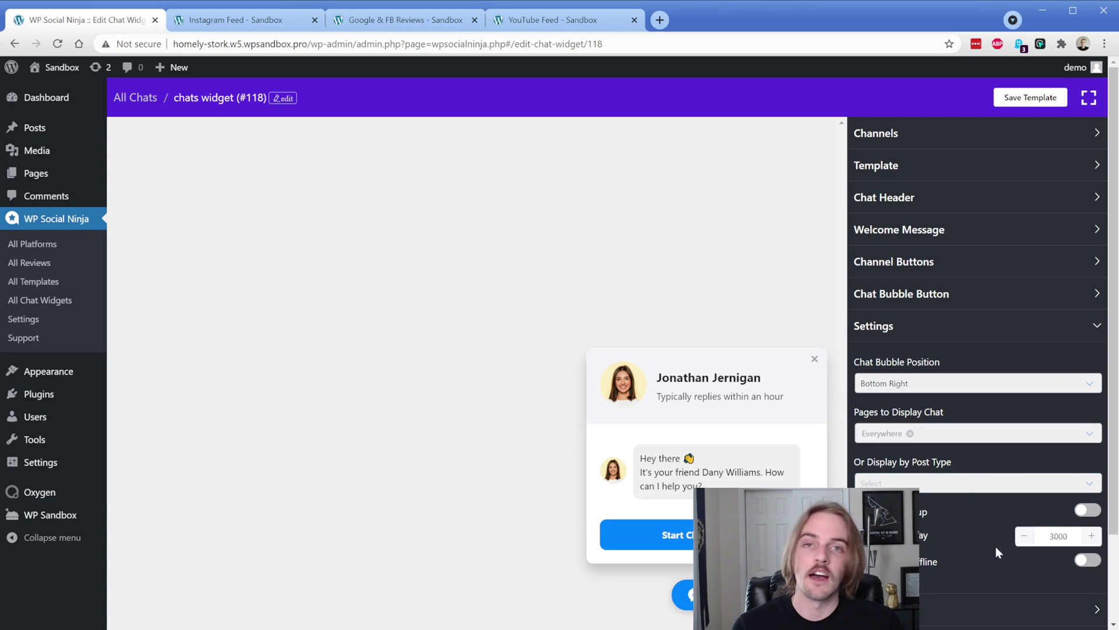
# Step: Enable the chat widget's Show Online/Offline option and its time schedule
pyautogui.click(1084, 561)
pyautogui.scroll(-5, 979, 484)
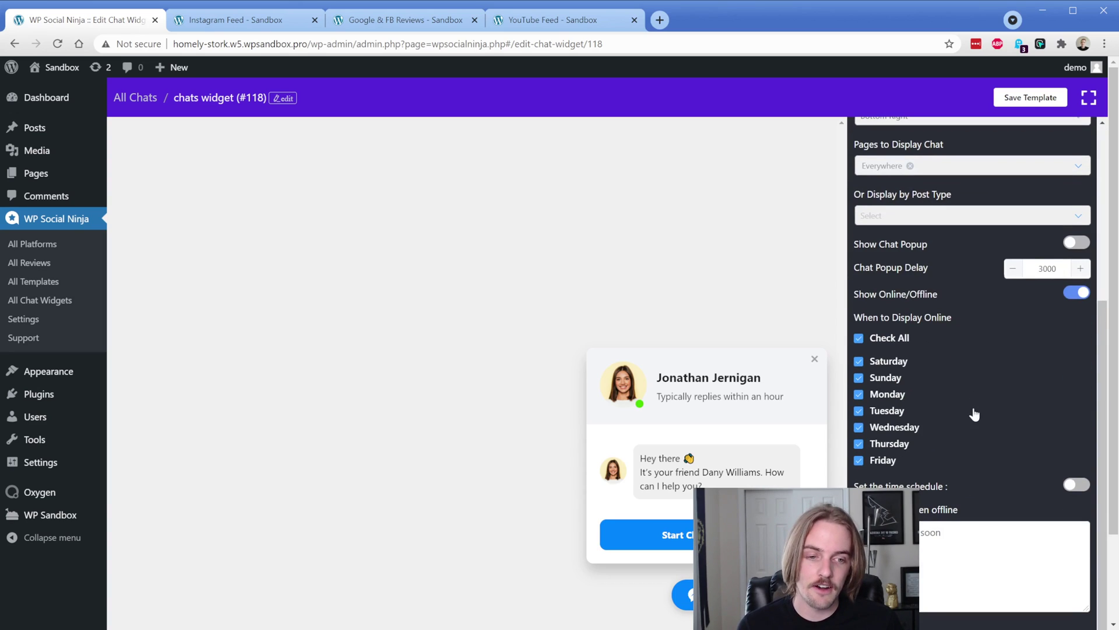
pyautogui.click(1078, 486)
pyautogui.click(1082, 490)
pyautogui.click(1084, 494)
pyautogui.scroll(-2, 1049, 443)
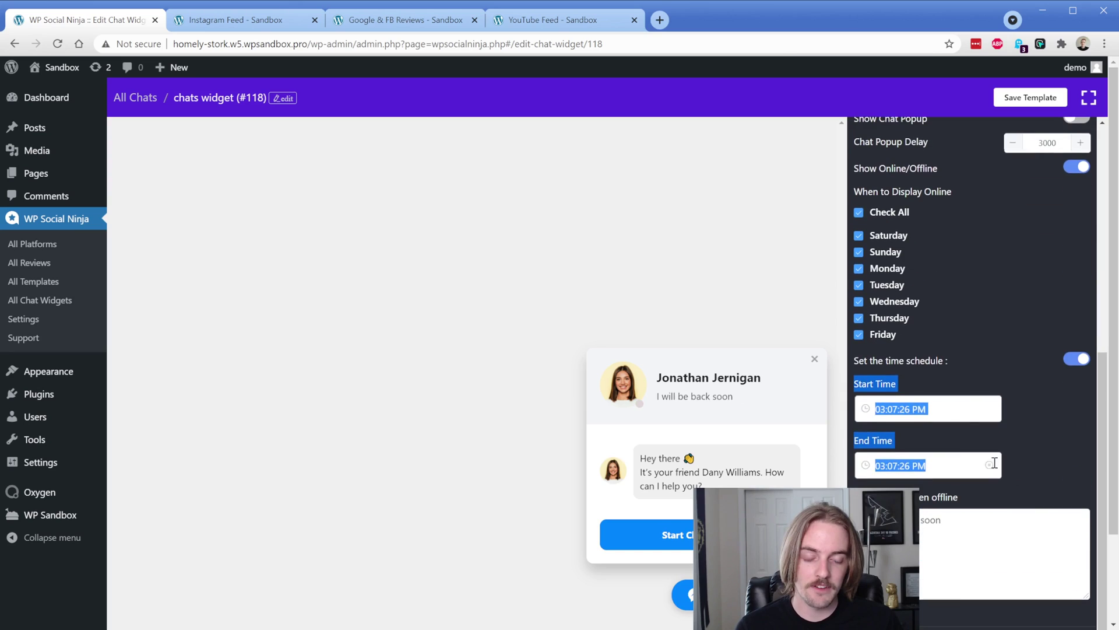
# Step: Set the schedule's start time to 10:07:26 AM and check the status and caption in the chat preview's header
pyautogui.click(947, 409)
pyautogui.scroll(5, 878, 461)
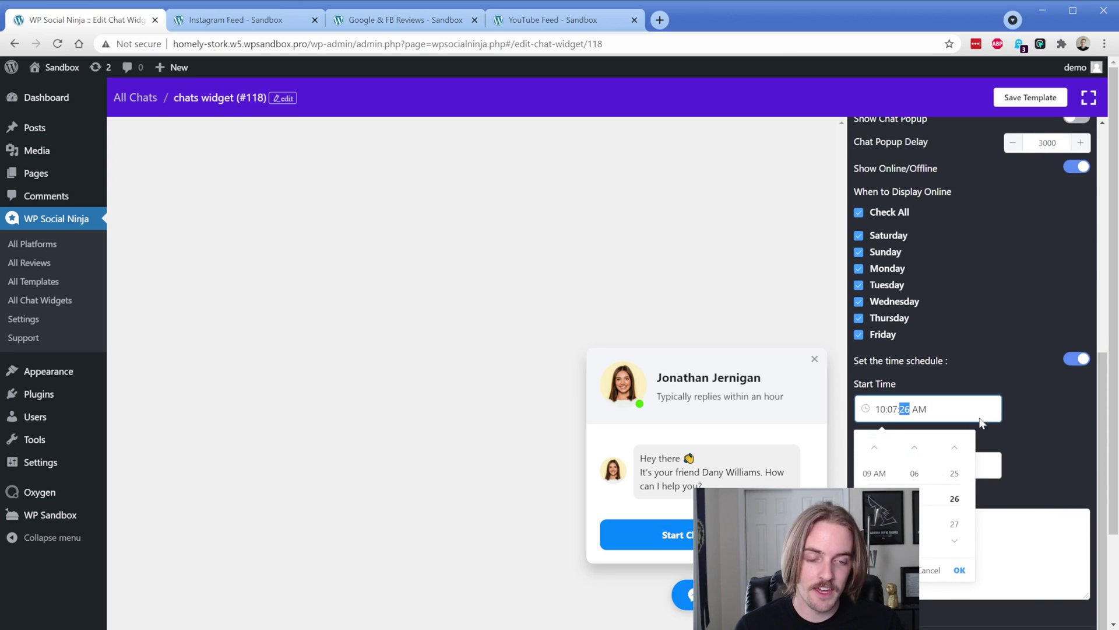
pyautogui.click(1014, 409)
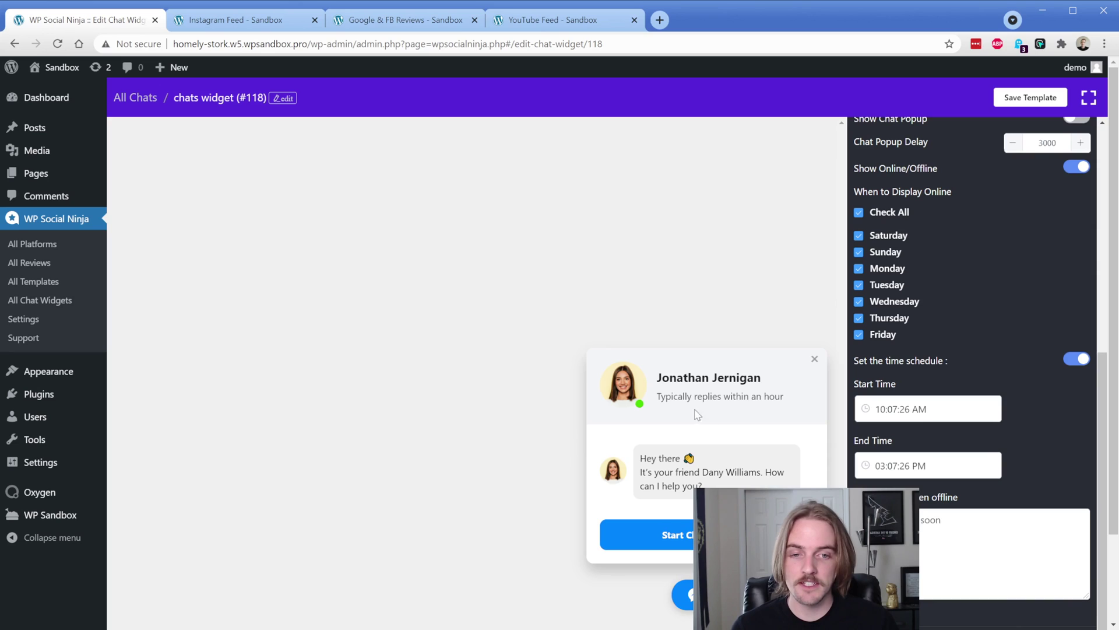
pyautogui.moveTo(656, 395); pyautogui.dragTo(784, 396)
pyautogui.click(741, 420)
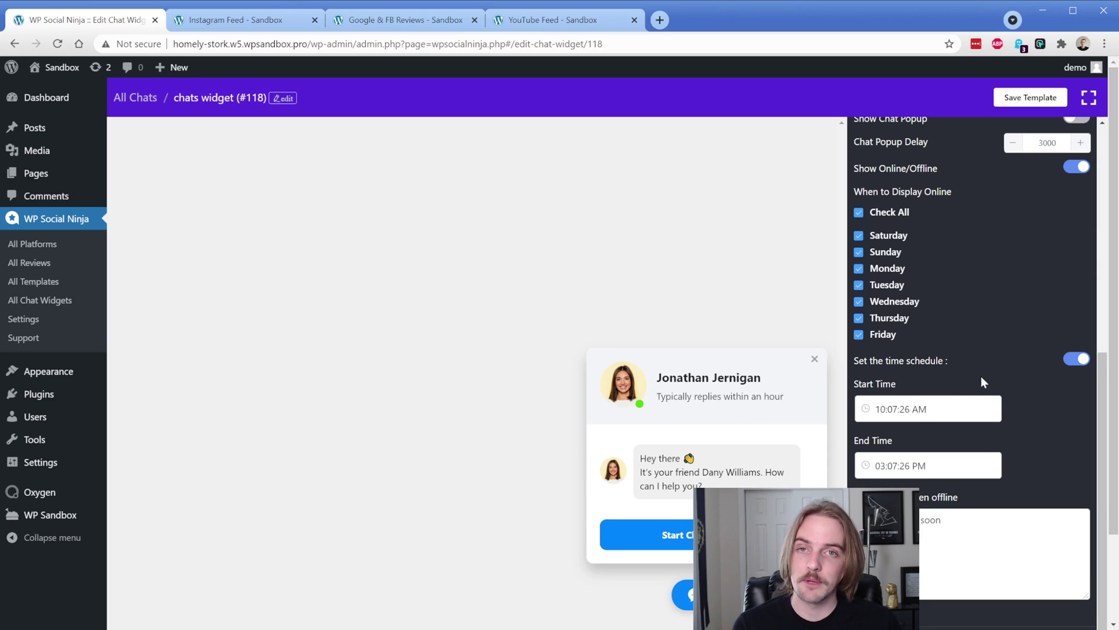
# Step: Examine the chat widget's Style color options and its Priority setting
pyautogui.scroll(-5, 983, 372)
pyautogui.click(929, 517)
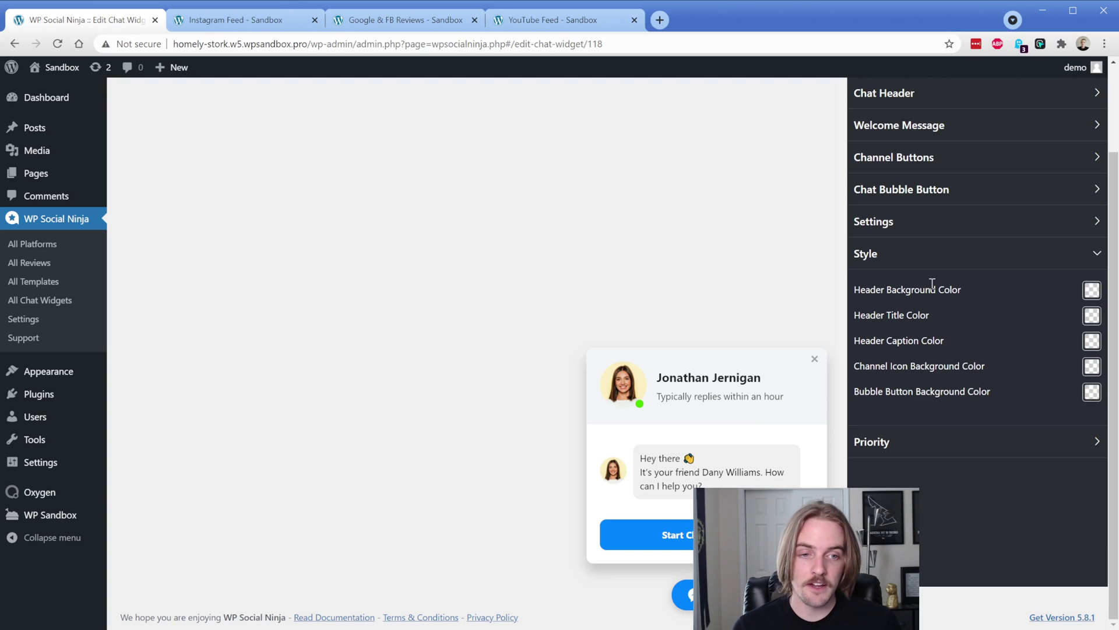
pyautogui.click(896, 452)
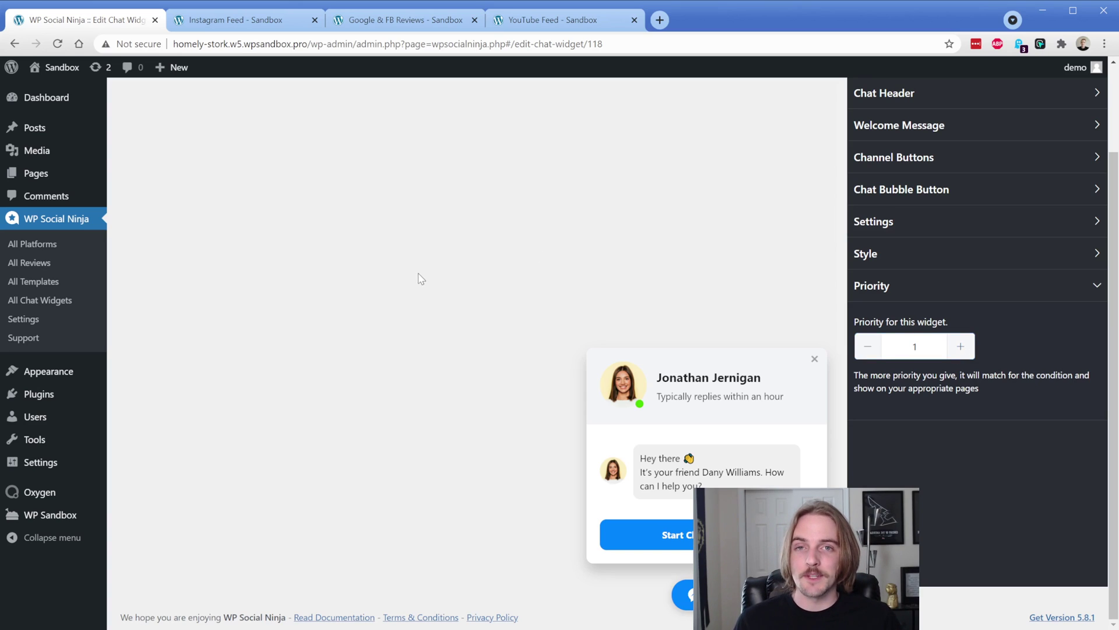
# Step: Leave the chat widget editor and view the list of all templates with their platforms and shortcodes
pyautogui.scroll(2, 422, 277)
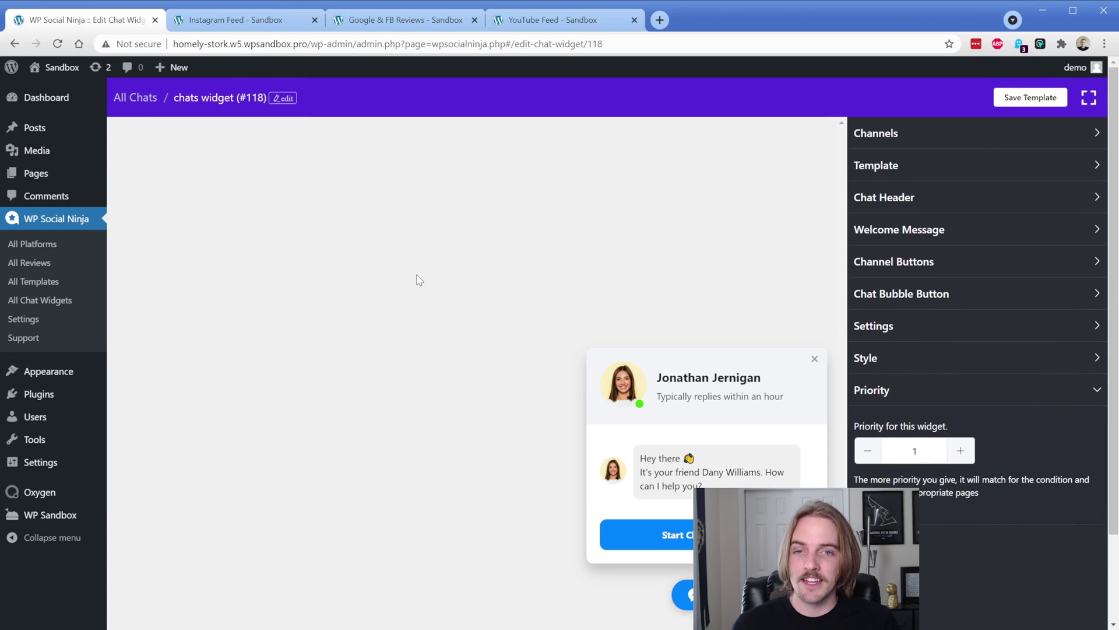
pyautogui.click(46, 284)
pyautogui.click(625, 137)
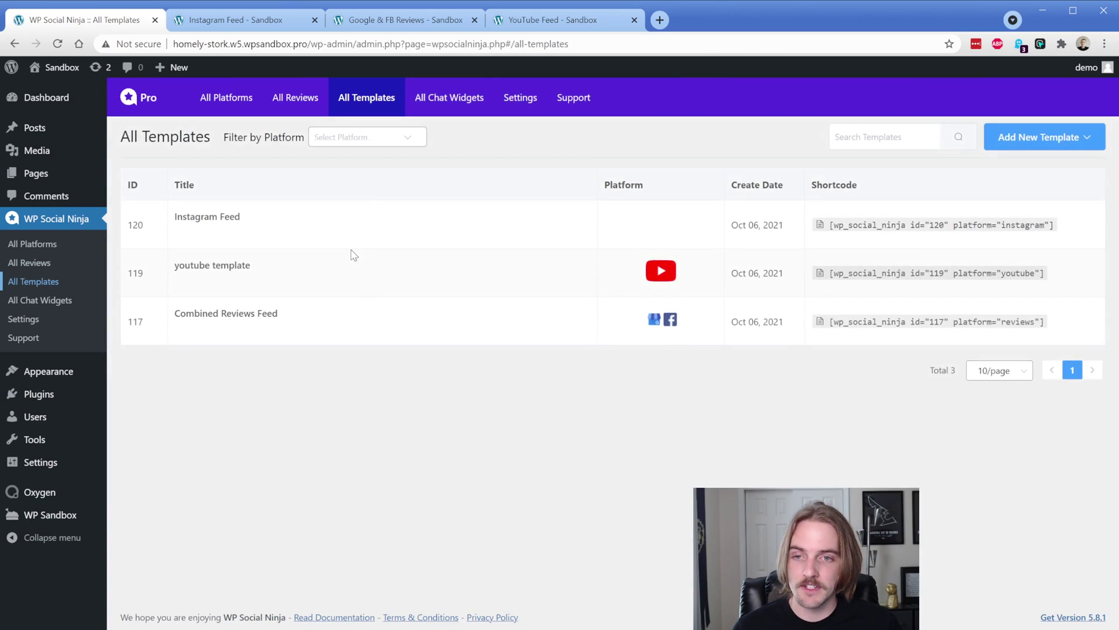